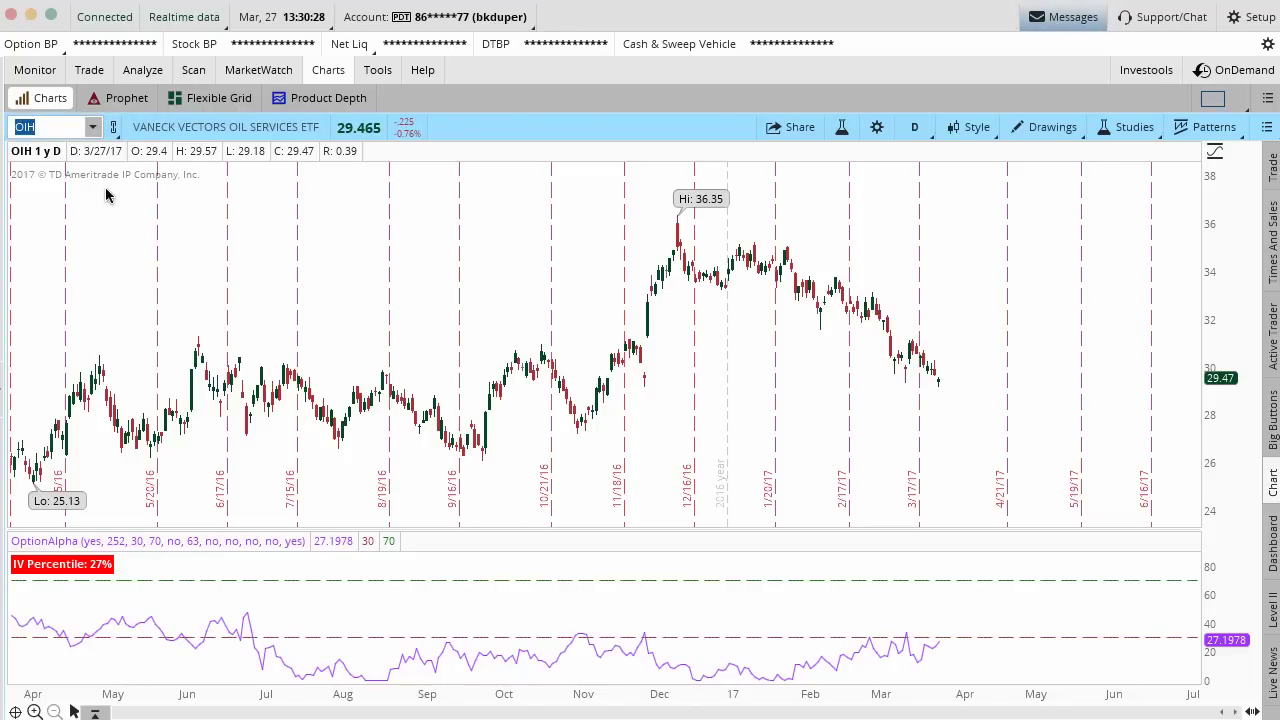
Open the risk profile analysis for OIH
mouse_move(171, 50)
left_mouse_down()
mouse_move(107, 62)
mouse_move(158, 100)
mouse_move(182, 62)
mouse_move(164, 47)
left_mouse_up()
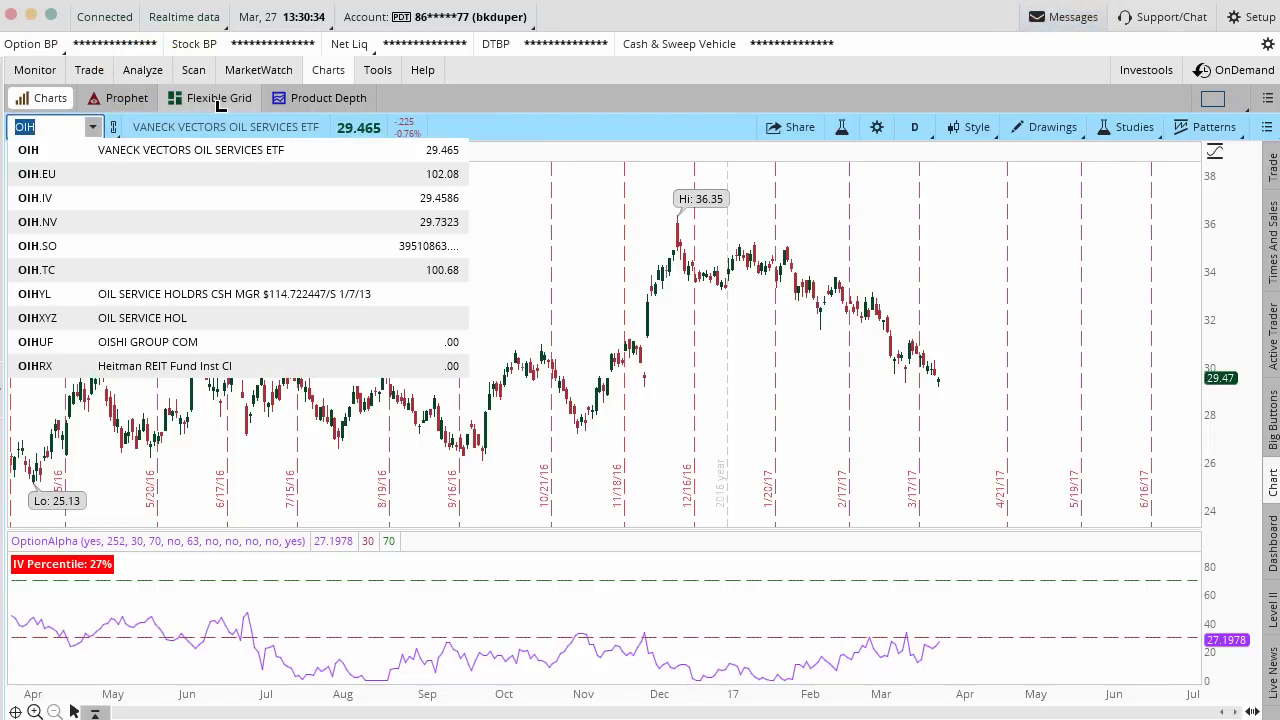
left_click(143, 68)
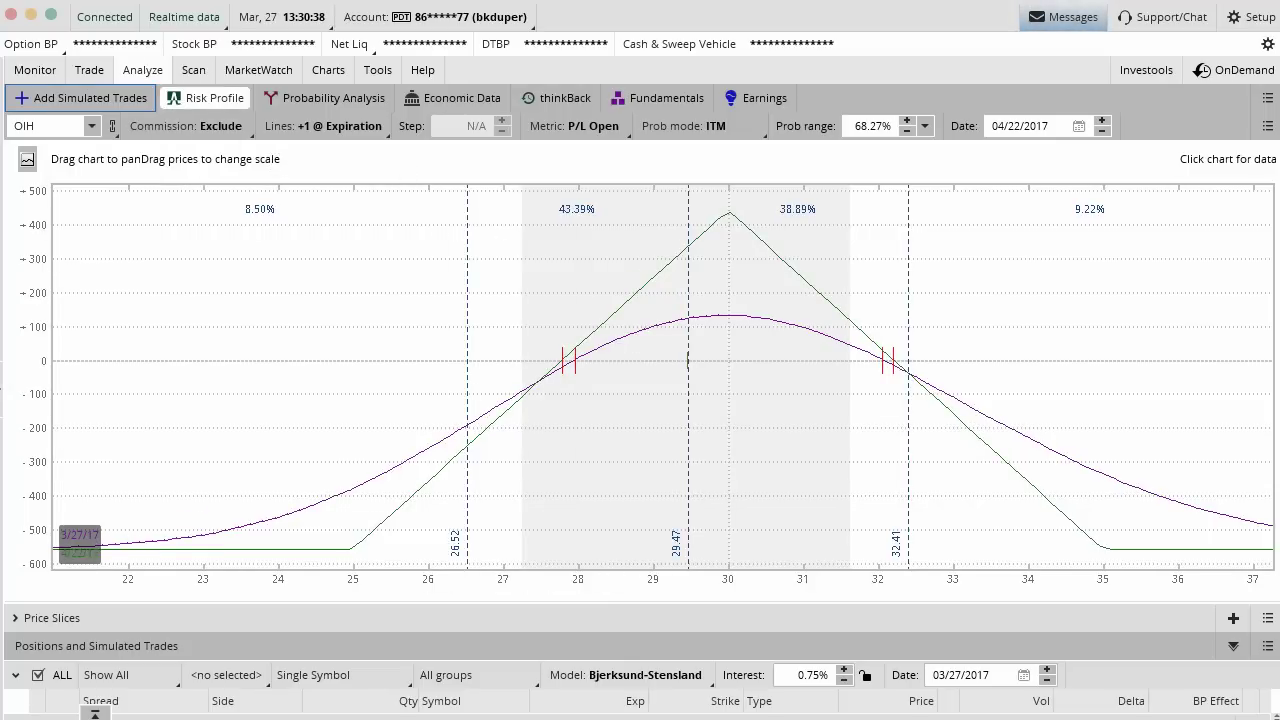
mouse_move(175, 114)
left_mouse_down()
mouse_move(258, 100)
mouse_move(212, 82)
mouse_move(189, 110)
left_mouse_up()
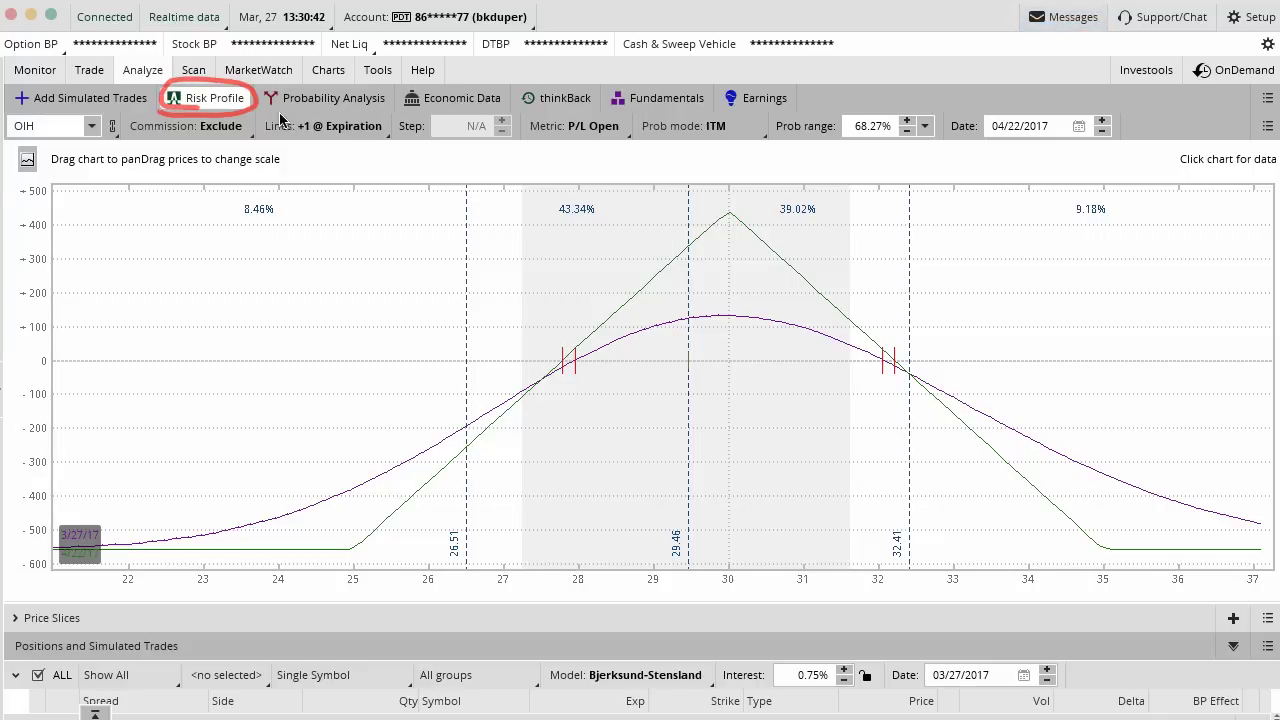
left_click_drag(282, 117, 586, 118)
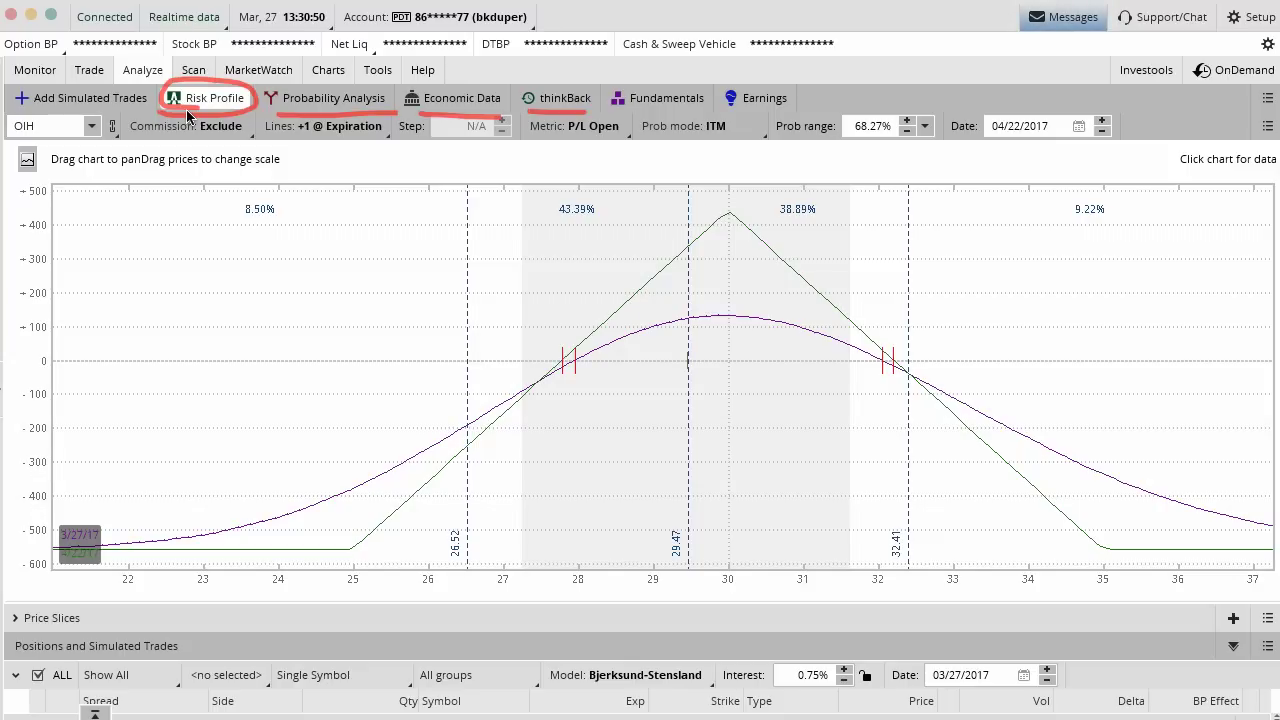
mouse_move(150, 210)
left_mouse_down()
mouse_move(88, 132)
mouse_move(126, 136)
left_mouse_up()
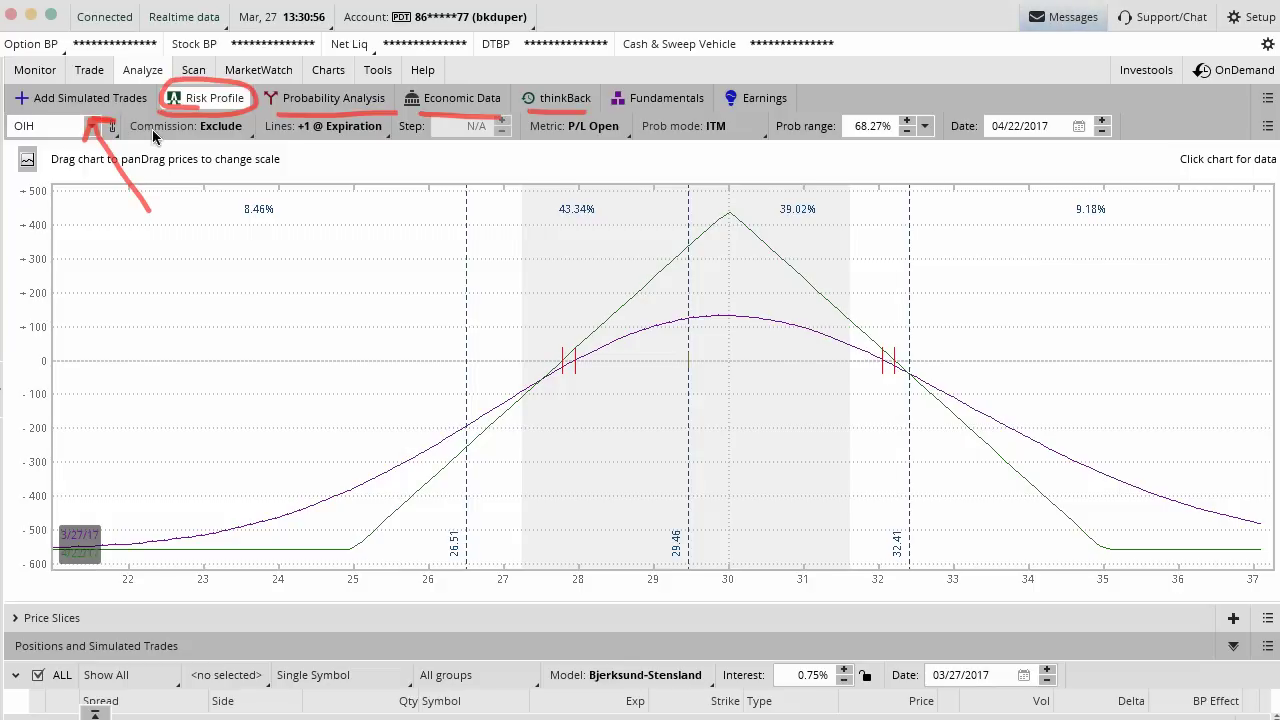
key("Escape")
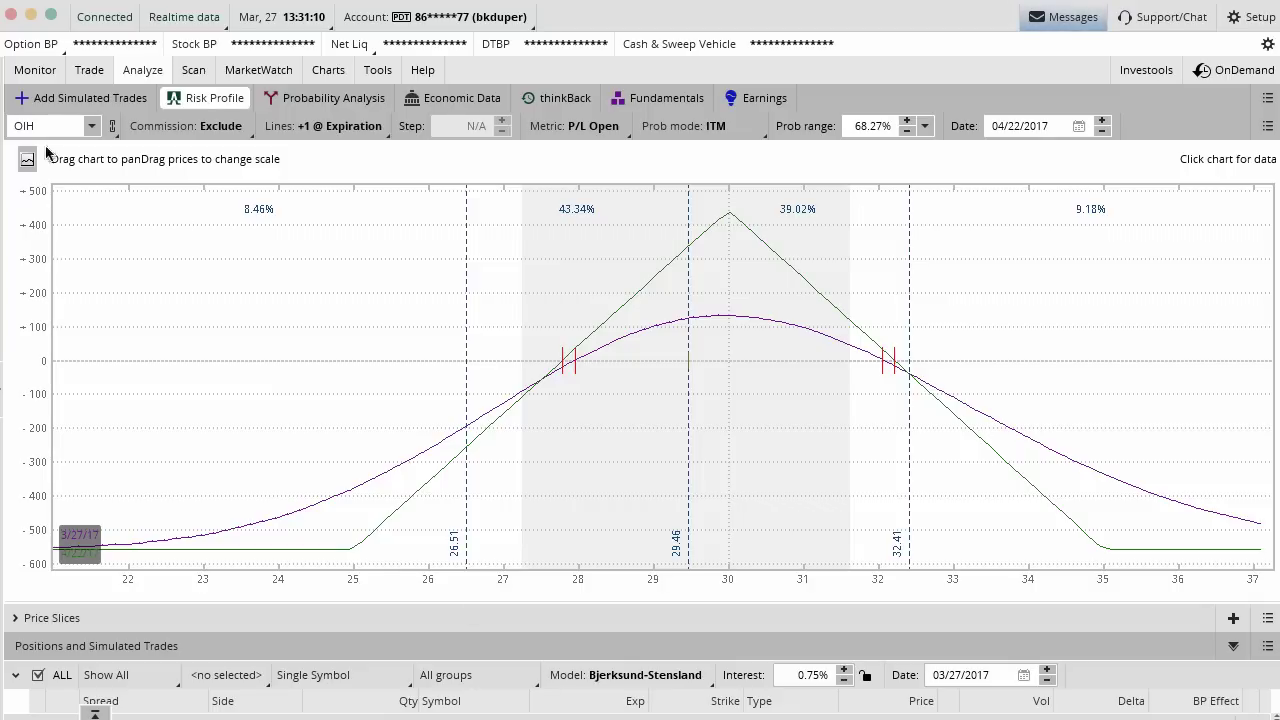
mouse_move(44, 104)
left_mouse_down()
mouse_move(12, 125)
mouse_move(80, 160)
mouse_move(100, 115)
mouse_move(58, 100)
left_mouse_up()
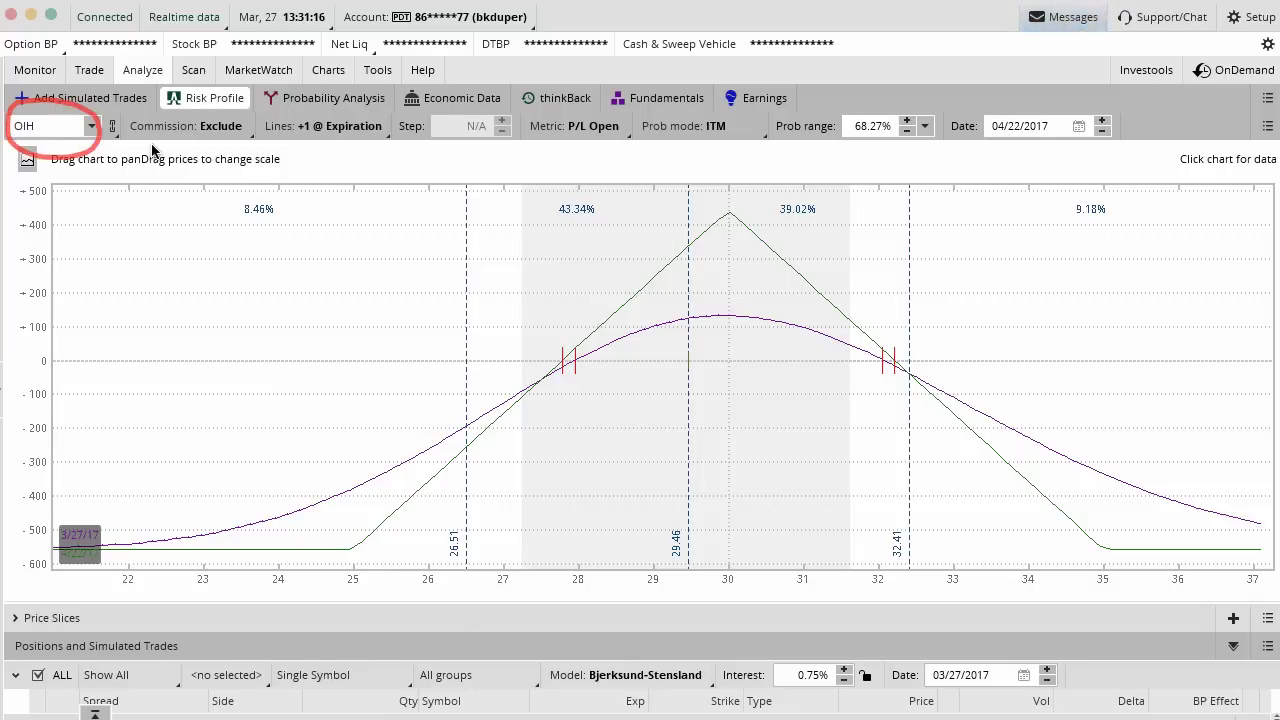
key("Escape")
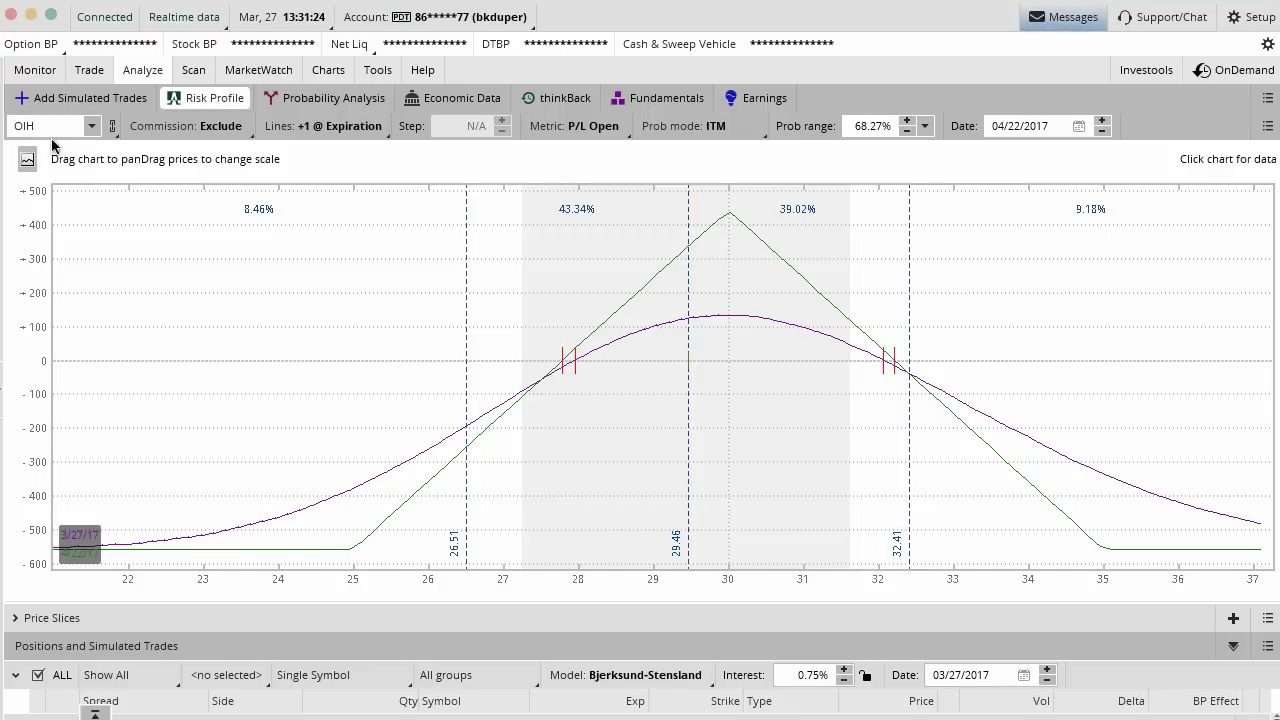
mouse_move(55, 140)
left_mouse_down()
mouse_move(60, 118)
mouse_move(14, 110)
mouse_move(8, 148)
mouse_move(45, 141)
left_mouse_up()
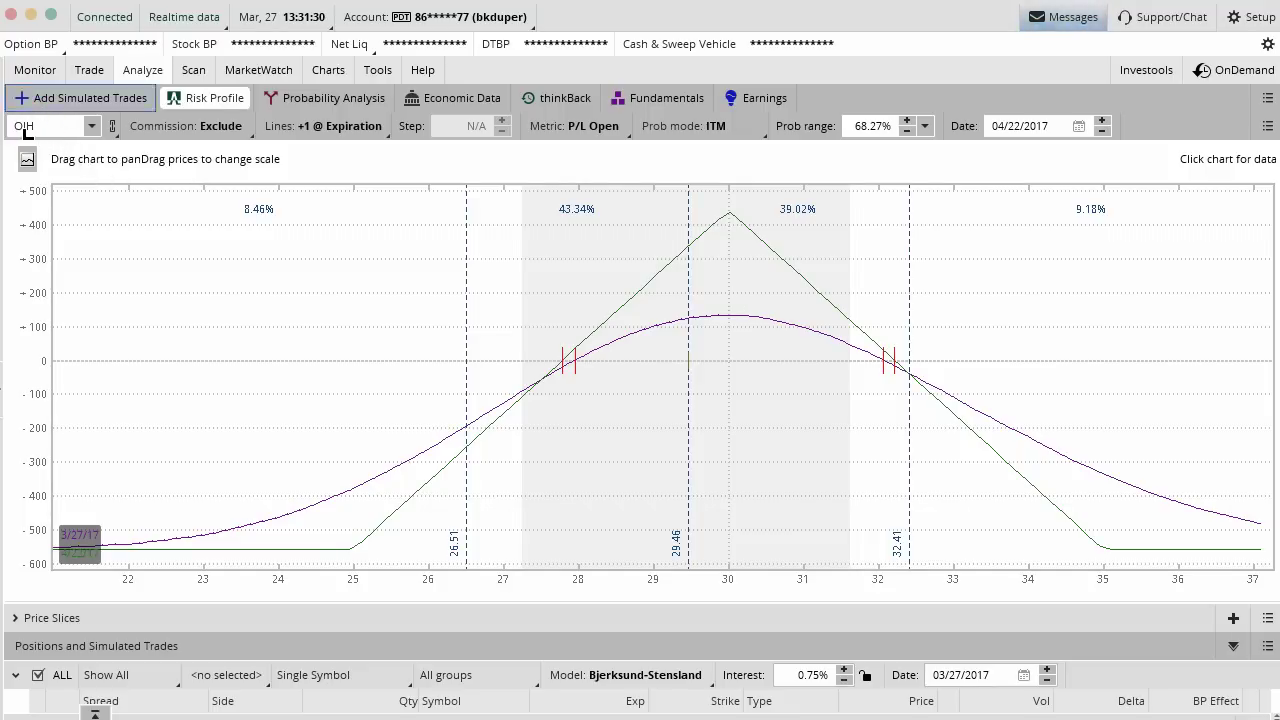
Load the EWZ risk profile from the list of held positions and return to OIH
left_click(91, 126)
left_click(113, 161)
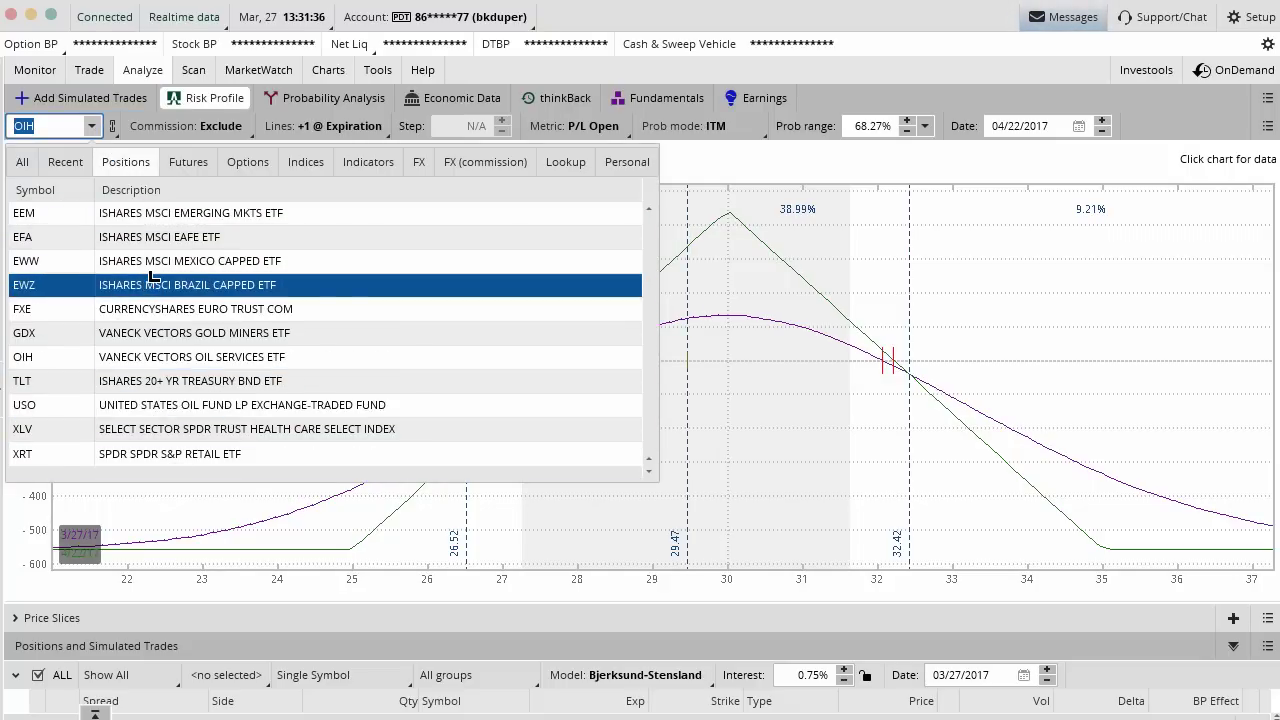
left_click(222, 289)
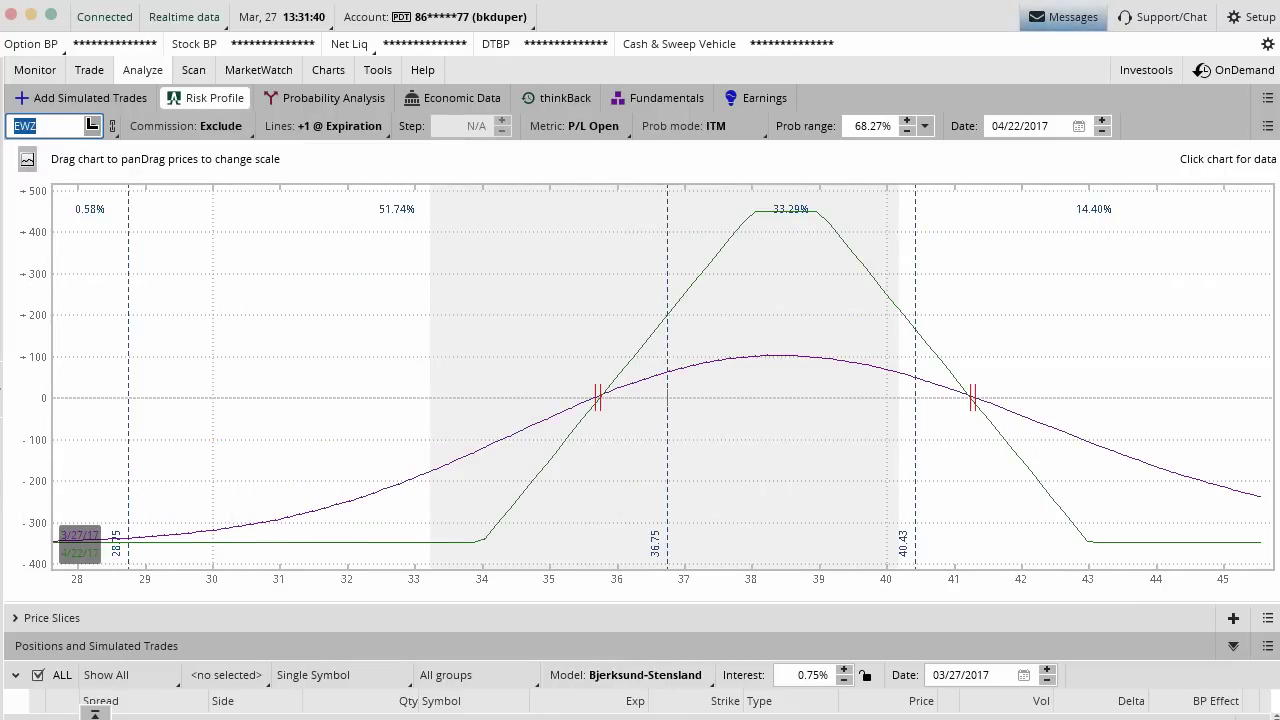
left_click(91, 125)
left_click(104, 358)
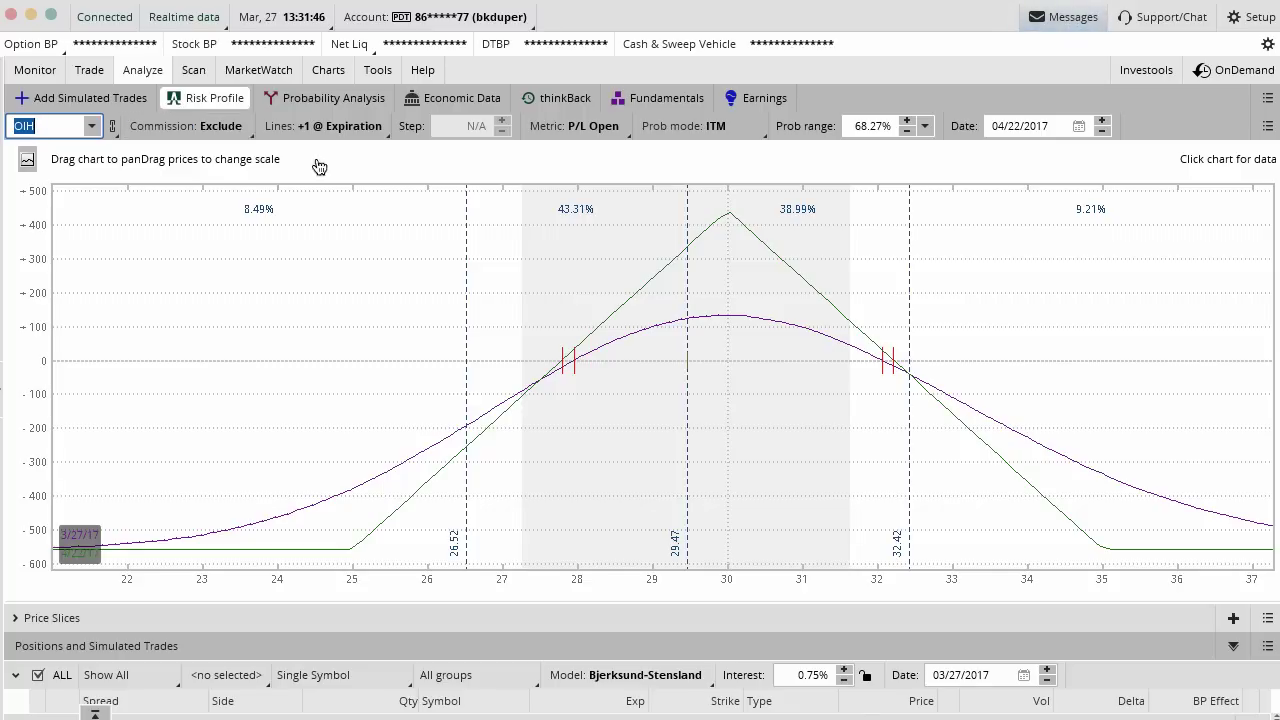
Review the available line settings for the risk graph and keep +1 @ Expiration
left_click(381, 130)
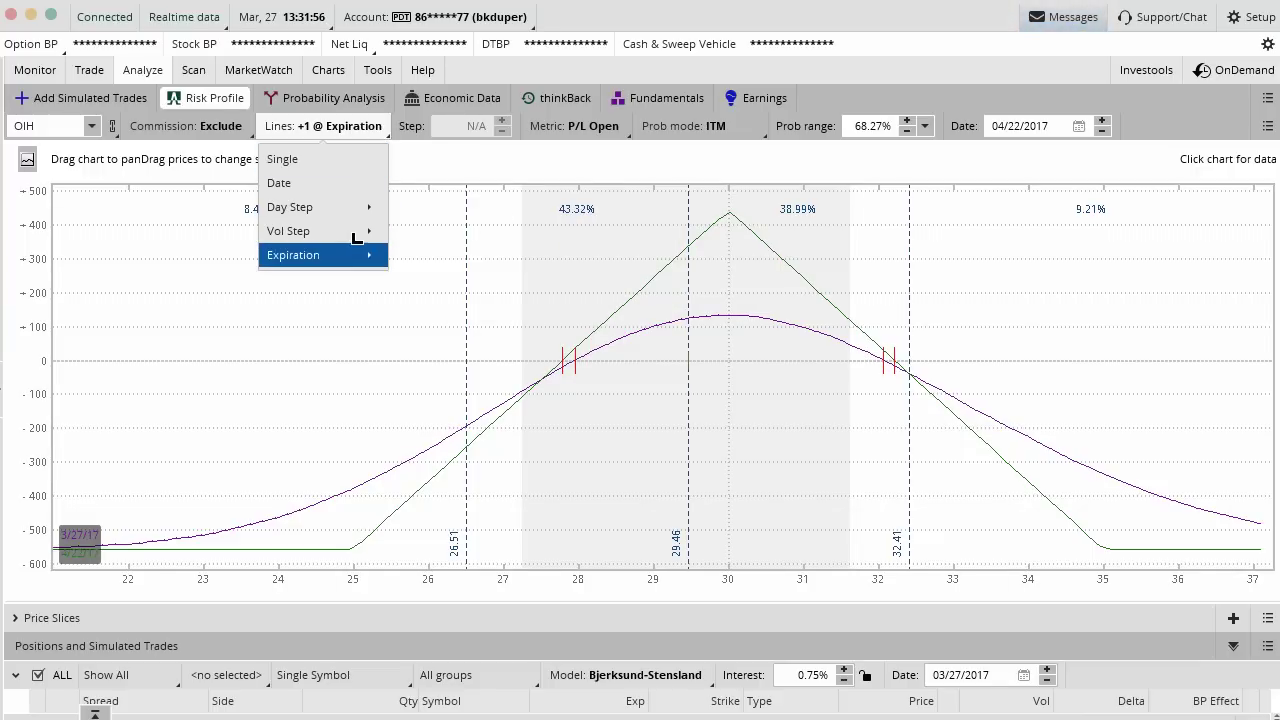
mouse_move(355, 206)
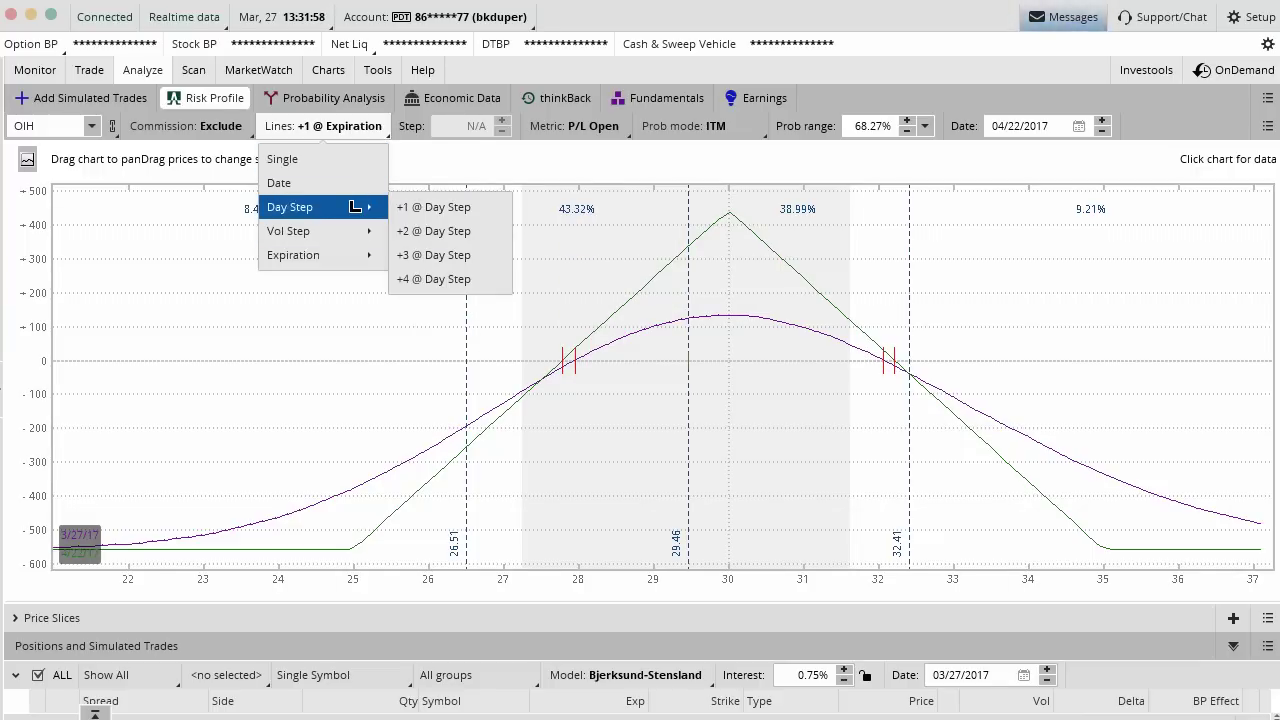
mouse_move(352, 255)
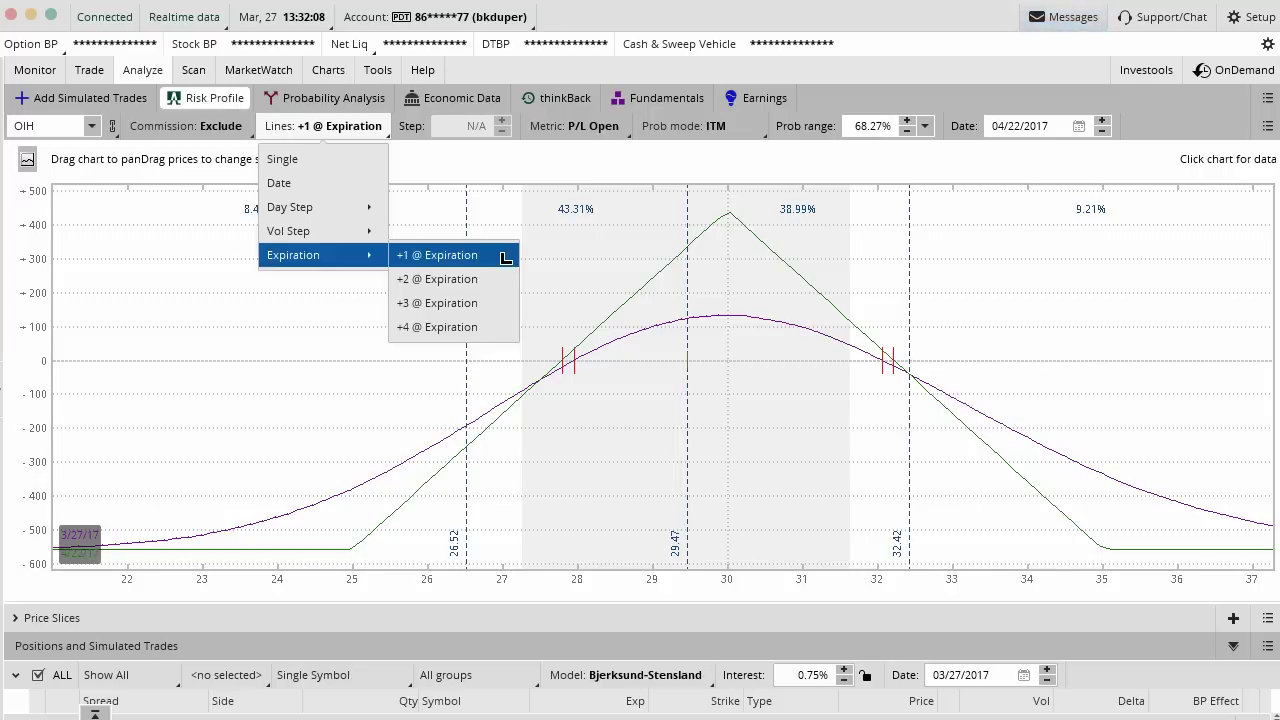
left_click(494, 165)
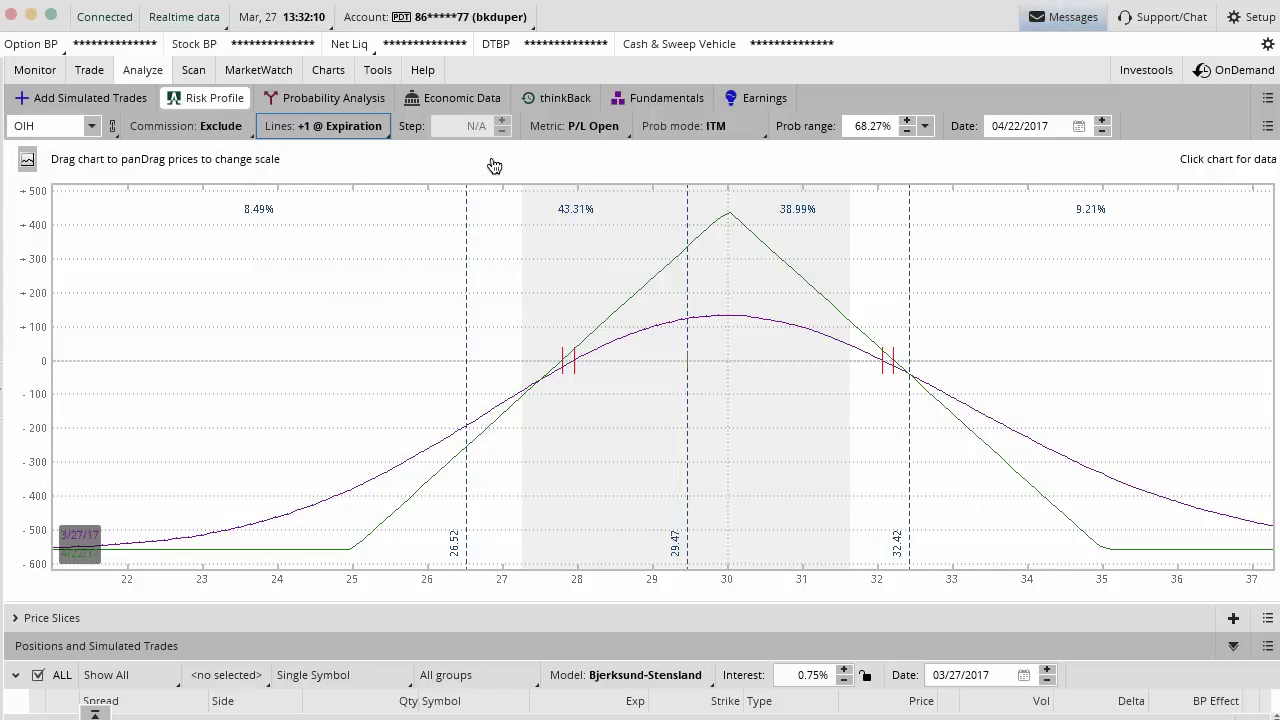
Set the risk graph's metric to P/L Open and its probability mode to ITM
left_click(596, 127)
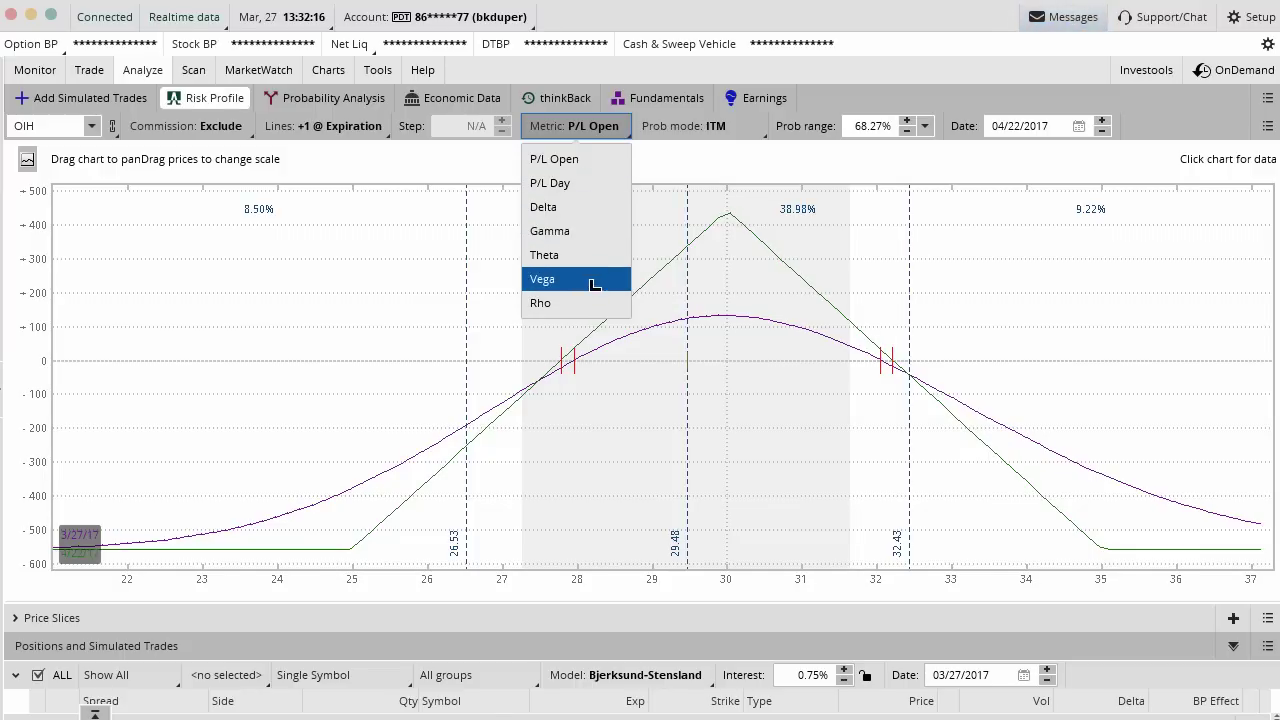
left_click(596, 159)
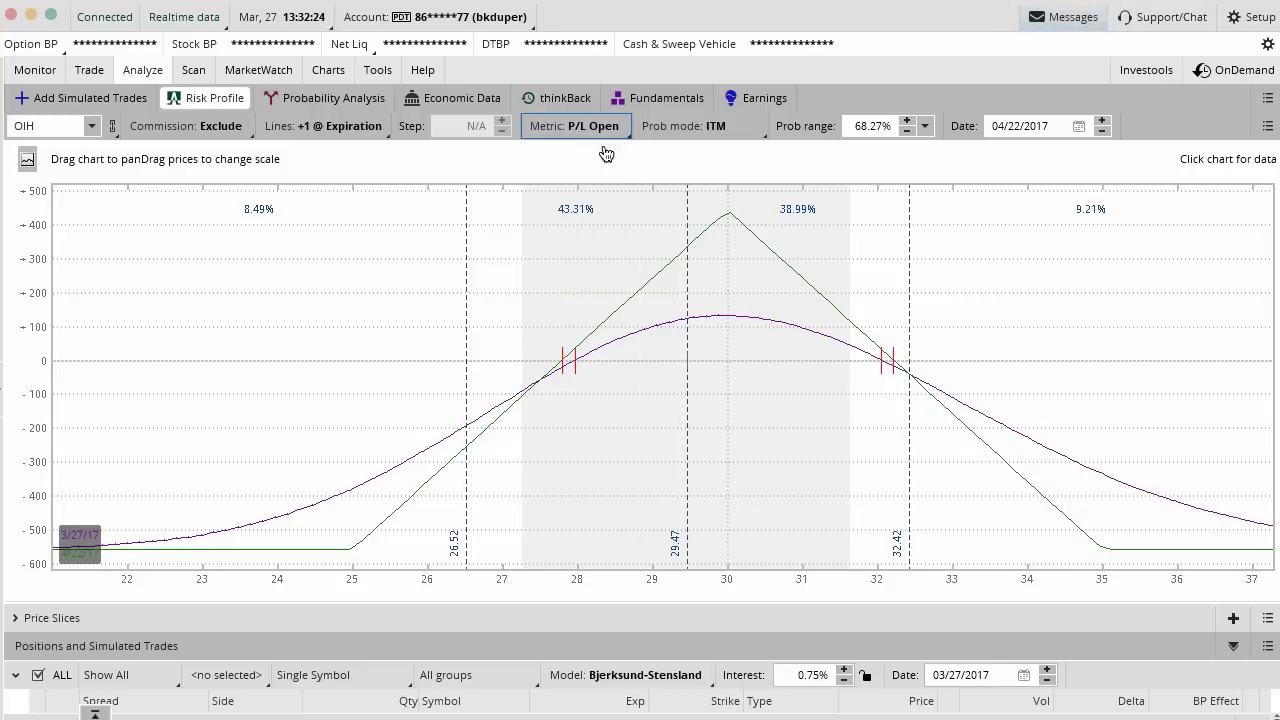
left_click(712, 127)
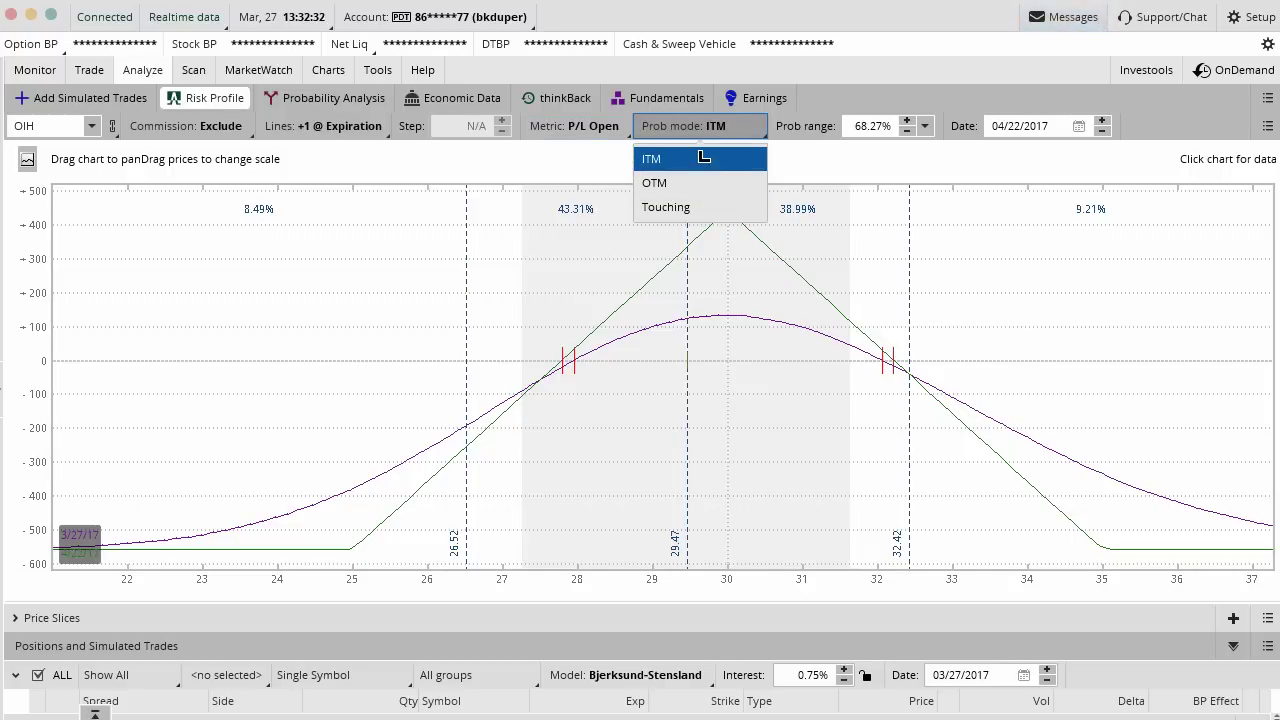
left_click(703, 165)
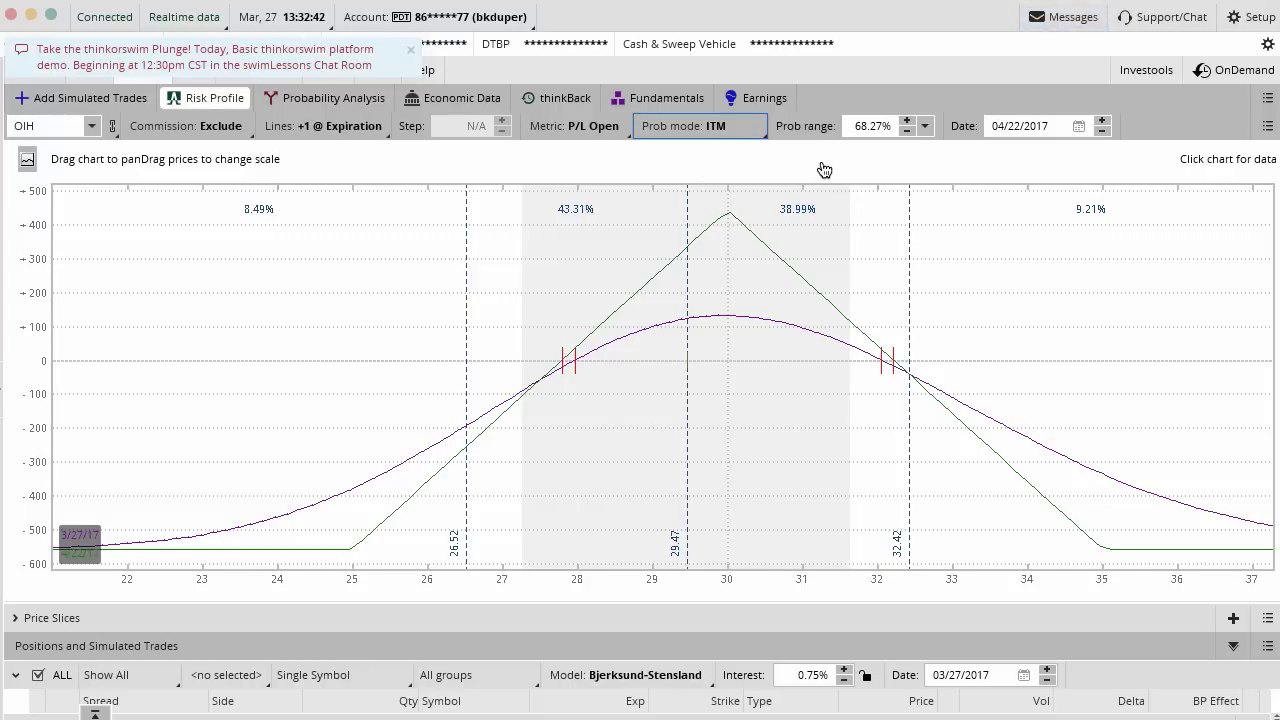
left_click(855, 123)
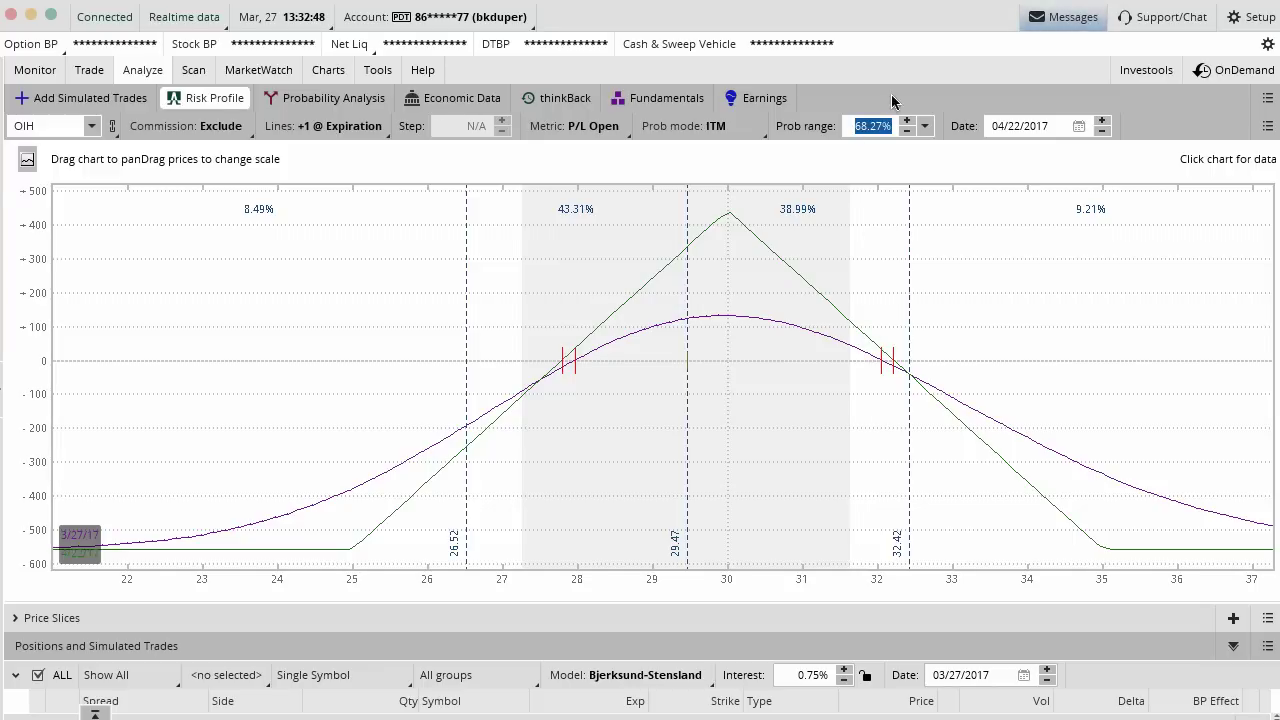
mouse_move(892, 96)
left_mouse_down()
mouse_move(826, 138)
mouse_move(868, 90)
left_mouse_up()
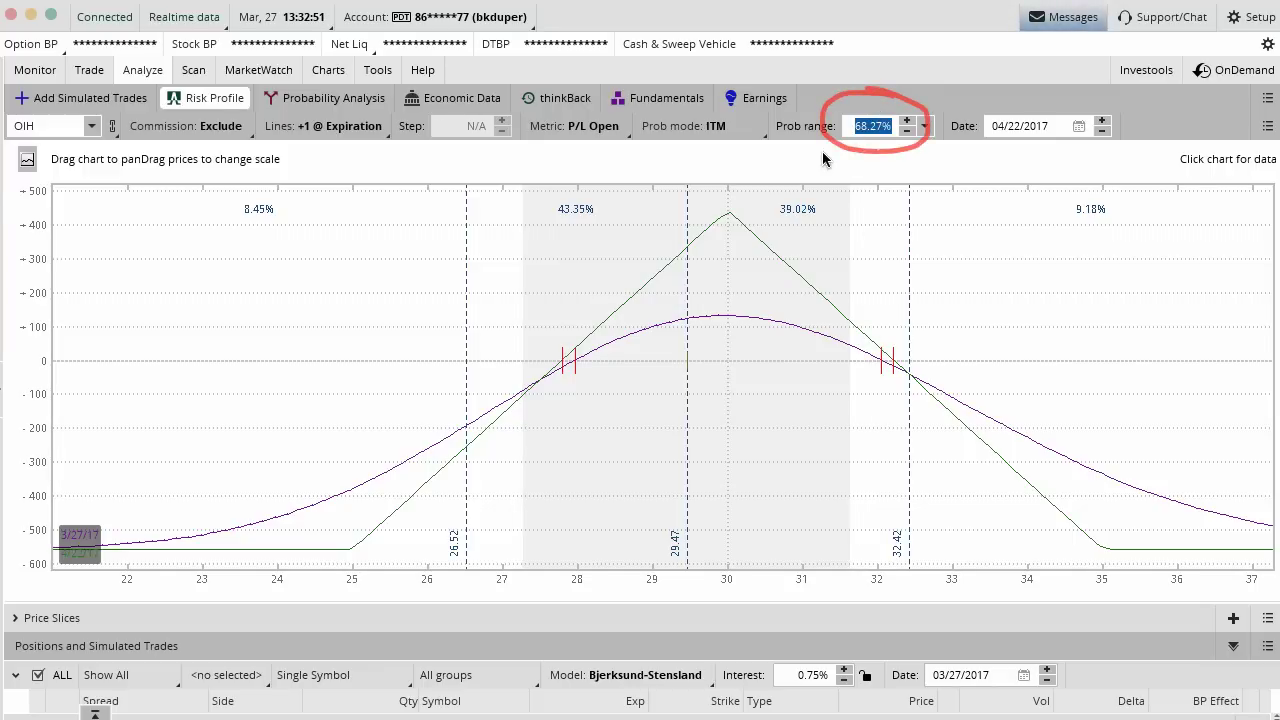
key("Escape")
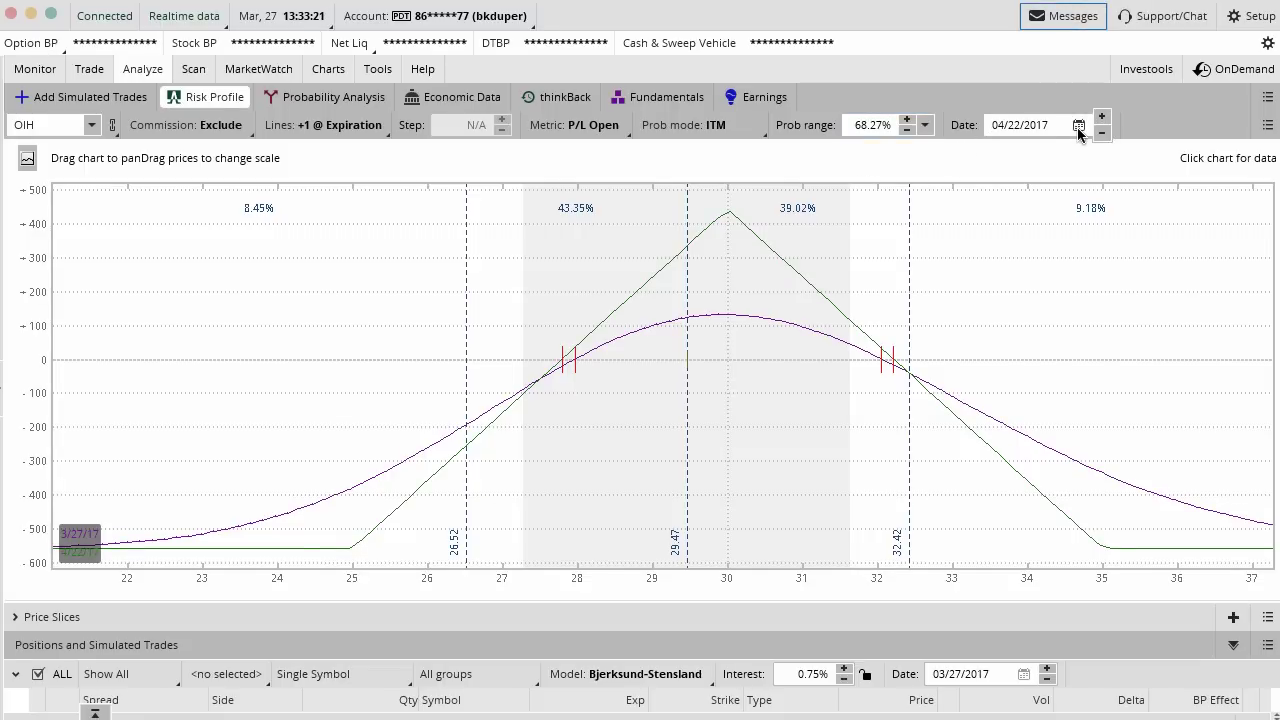
Set the risk profile's probability date to 05/19/2017
left_click(1078, 126)
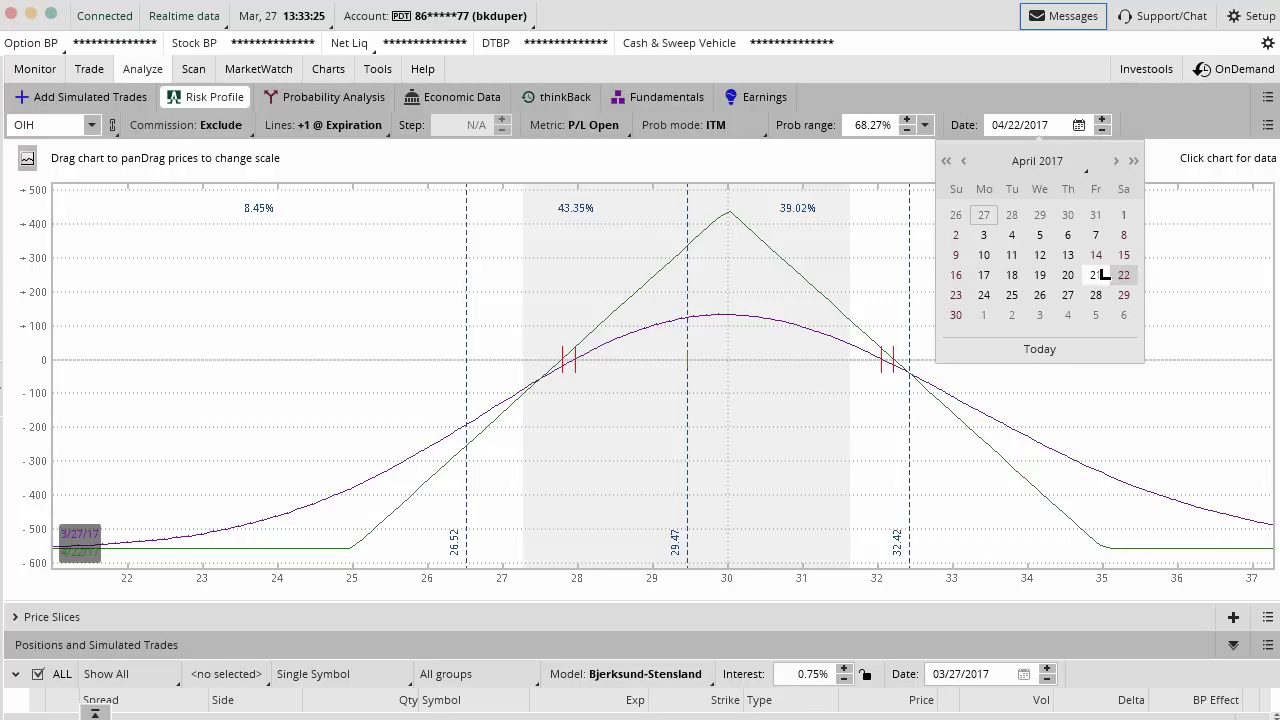
left_click(1116, 161)
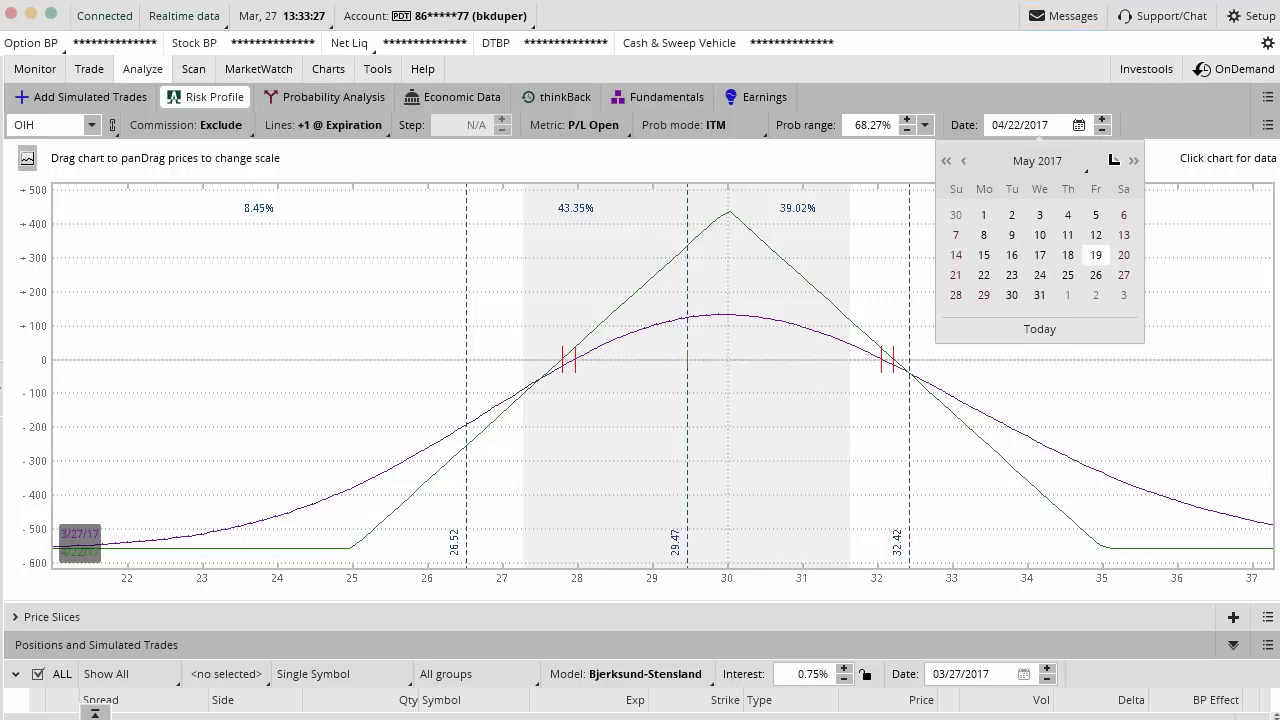
left_click(1098, 255)
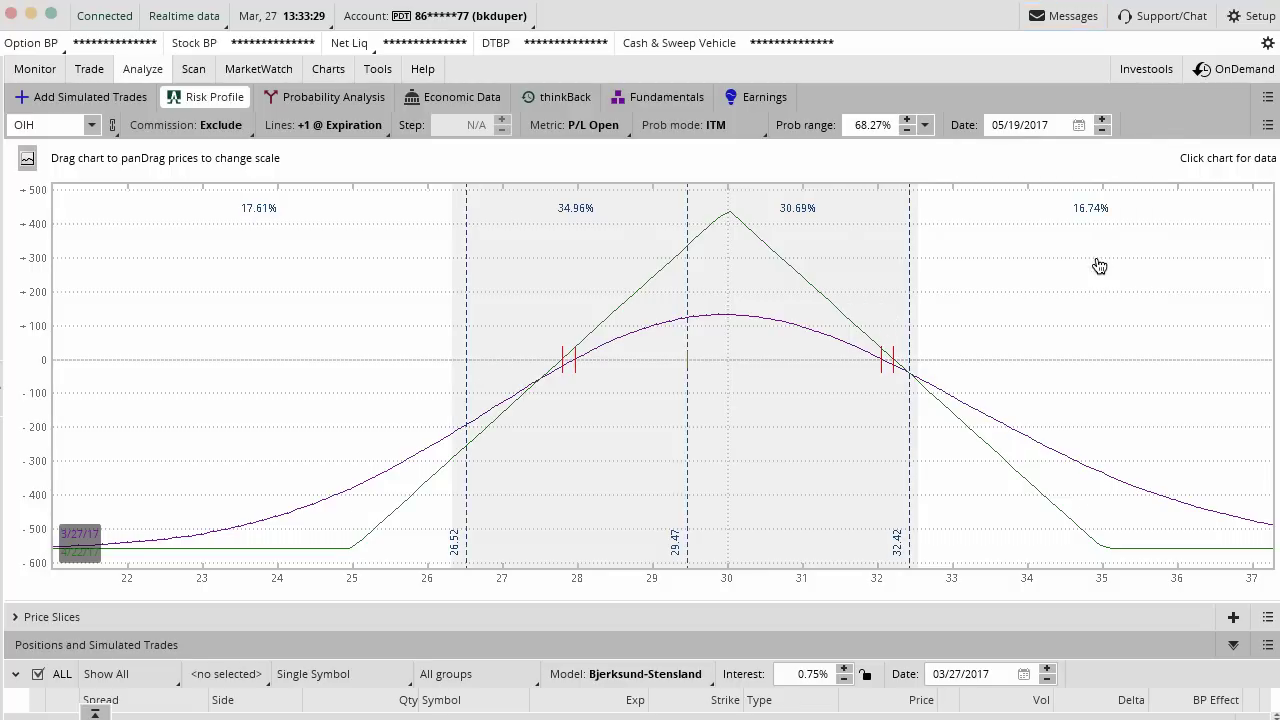
Set the risk profile's probability date to 06/16/2017
left_click(1080, 127)
left_click(1113, 159)
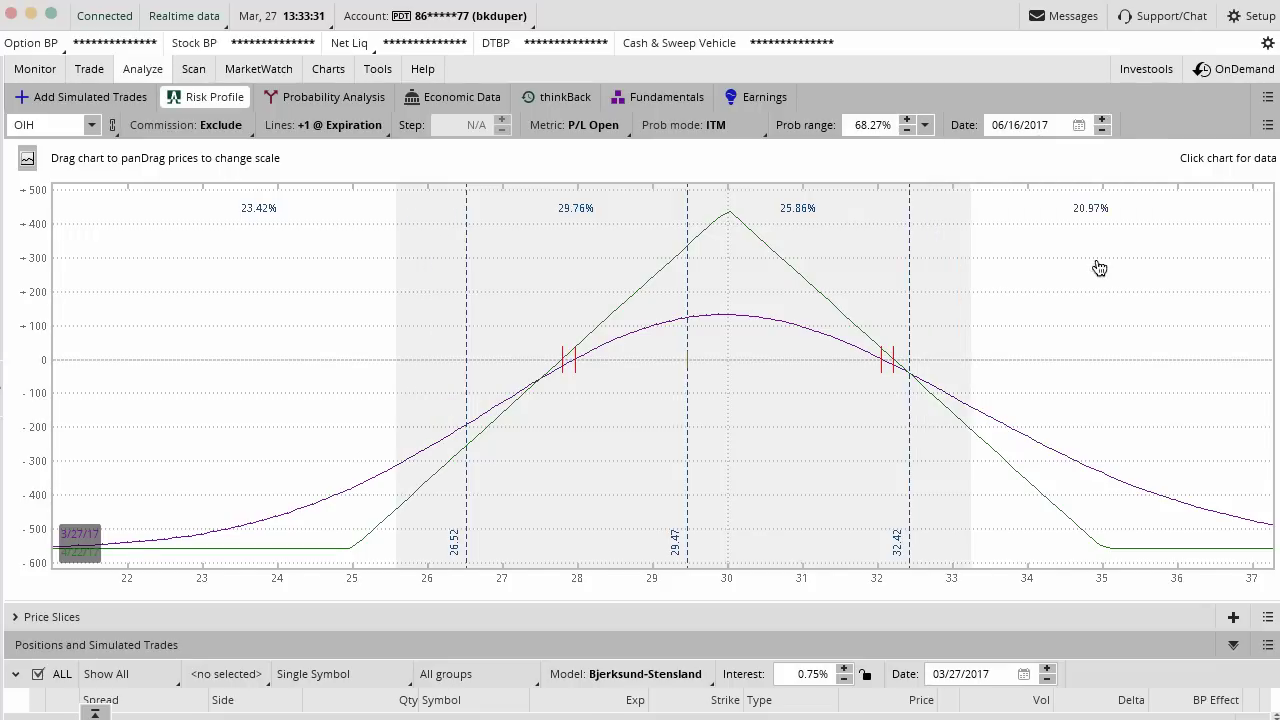
left_click(1096, 250)
Move the risk profile's probability date back to April, trying 04/21/2017 before settling on 04/22/2017
left_click(1078, 125)
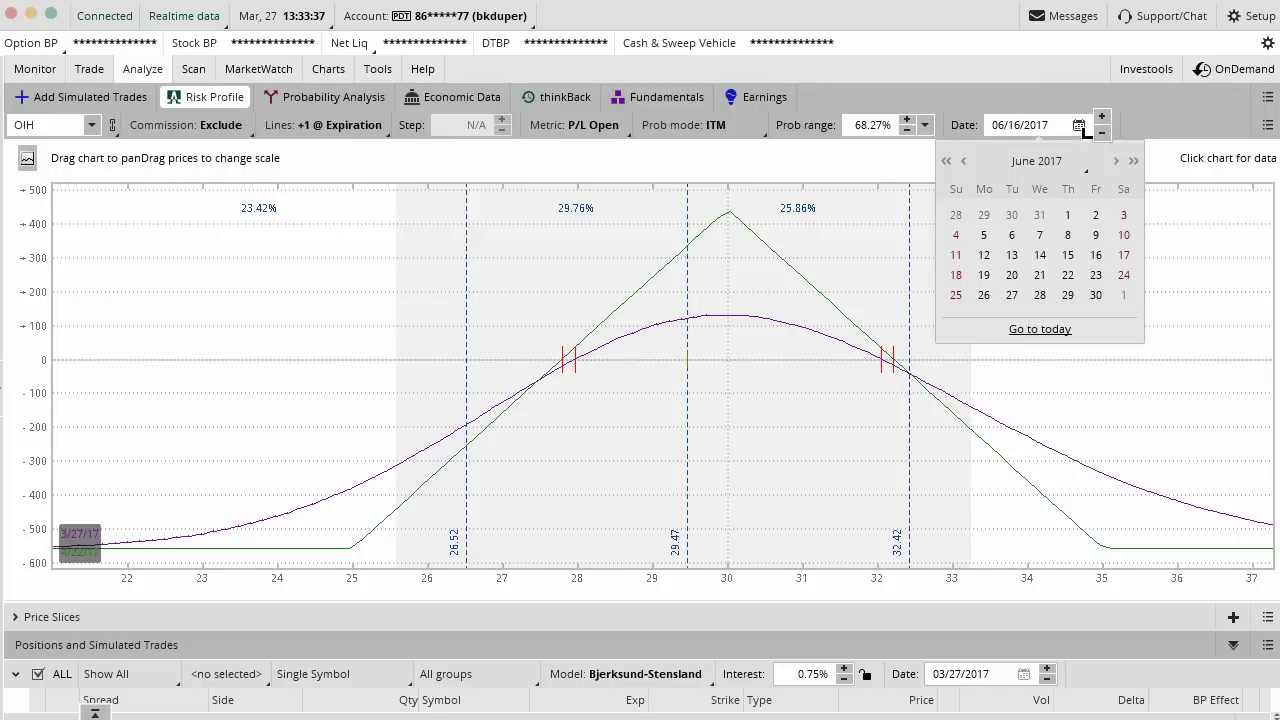
left_click(966, 160)
left_click(966, 160)
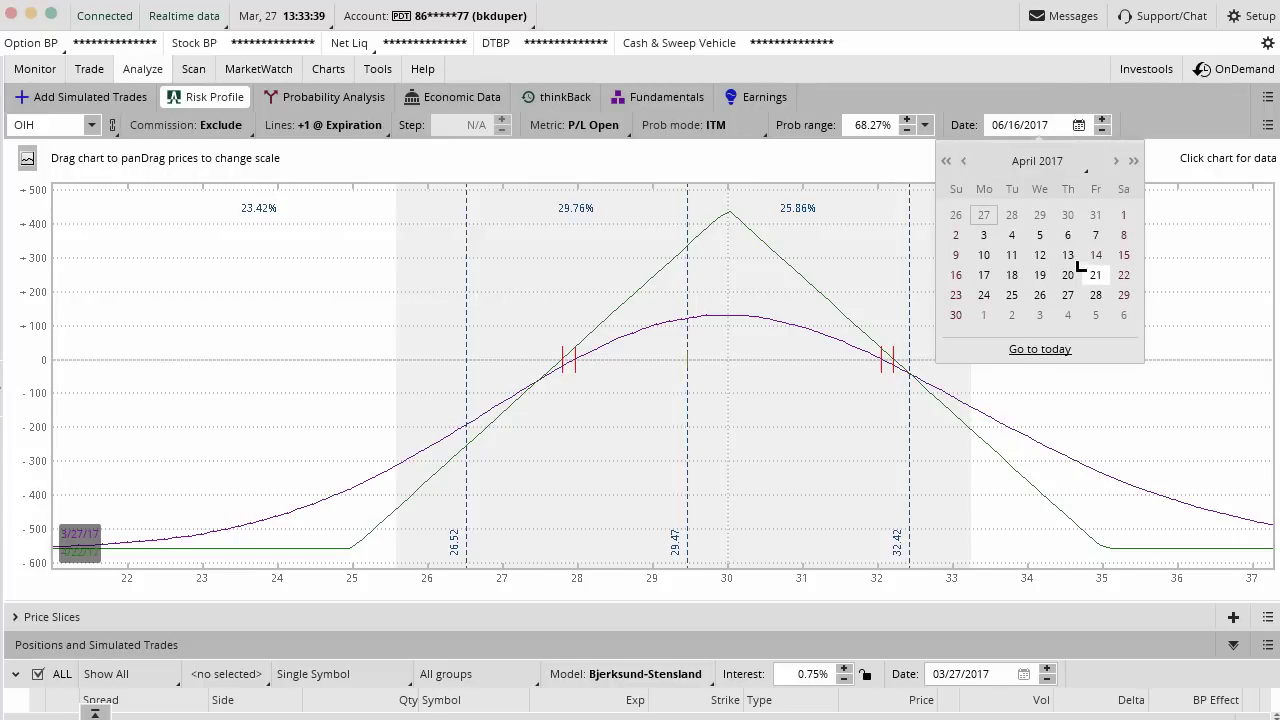
left_click(1095, 276)
left_click(1078, 124)
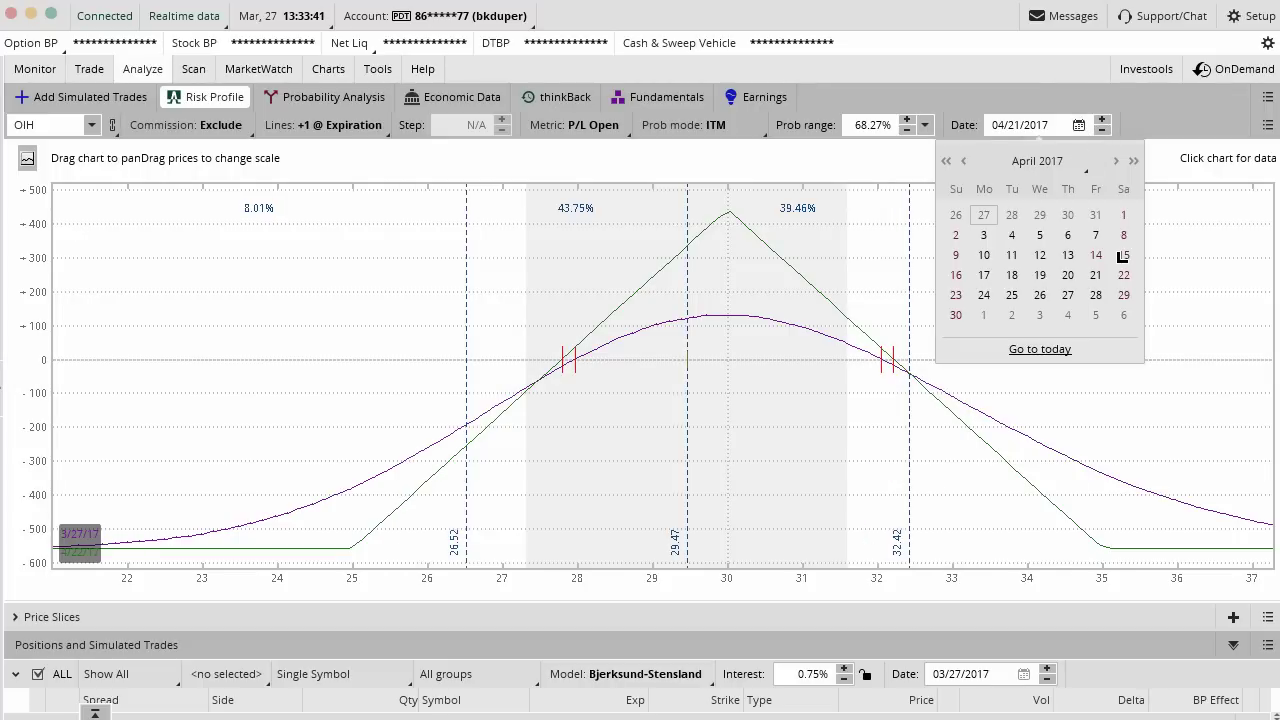
left_click(1123, 275)
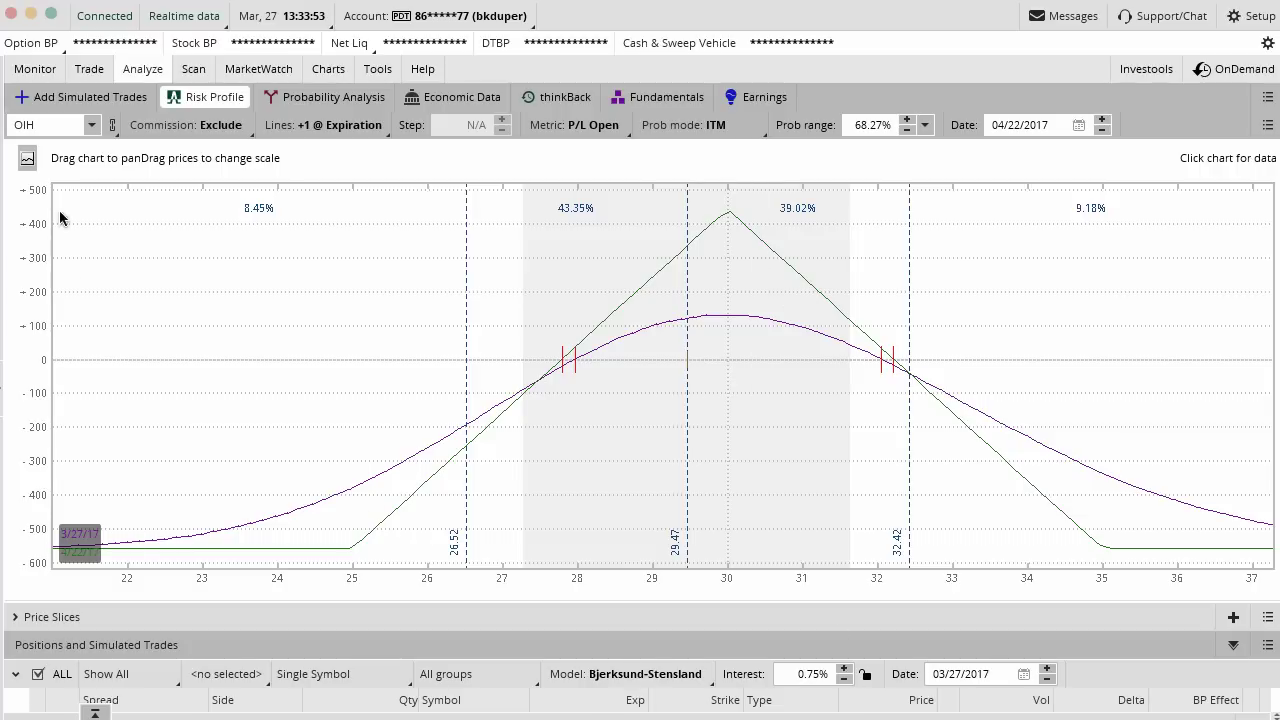
mouse_move(55, 165)
left_mouse_down()
mouse_move(62, 545)
mouse_move(16, 562)
mouse_move(24, 172)
mouse_move(50, 172)
left_mouse_up()
mouse_move(108, 240)
left_mouse_down()
mouse_move(86, 266)
mouse_move(98, 272)
left_mouse_up()
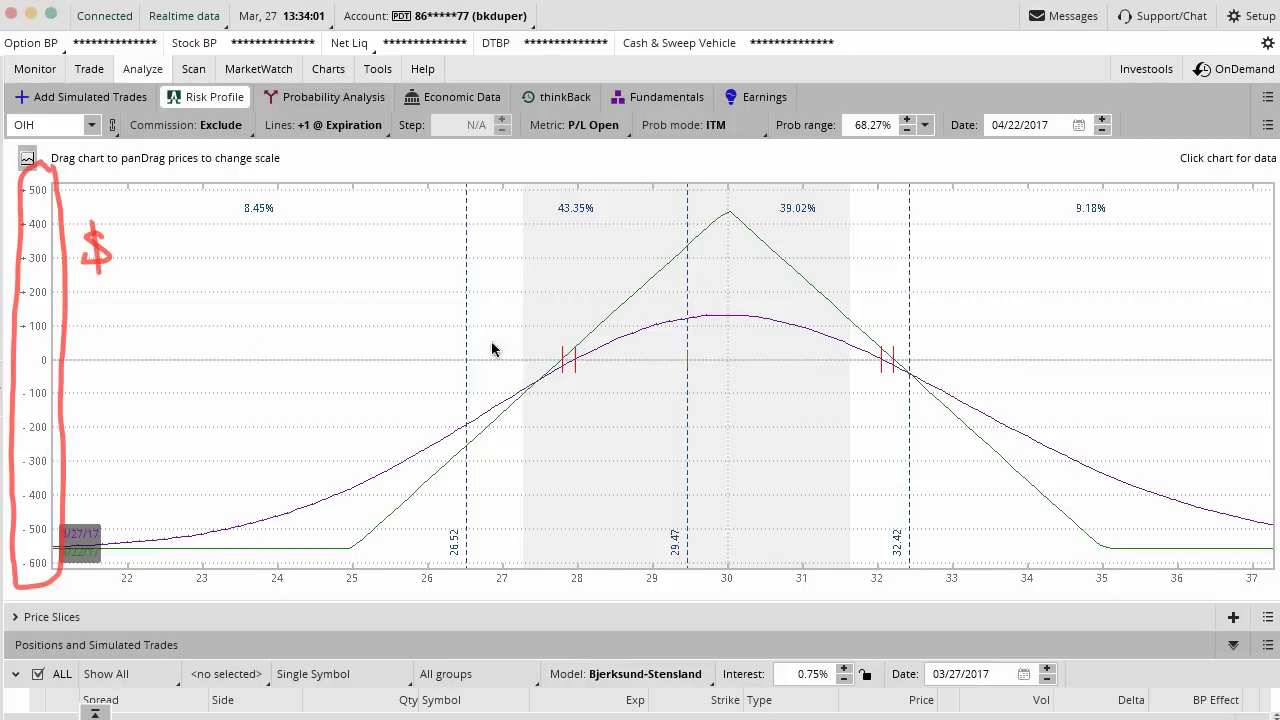
mouse_move(49, 346)
left_mouse_down()
mouse_move(40, 382)
mouse_move(56, 352)
mouse_move(857, 369)
mouse_move(1250, 362)
left_mouse_up()
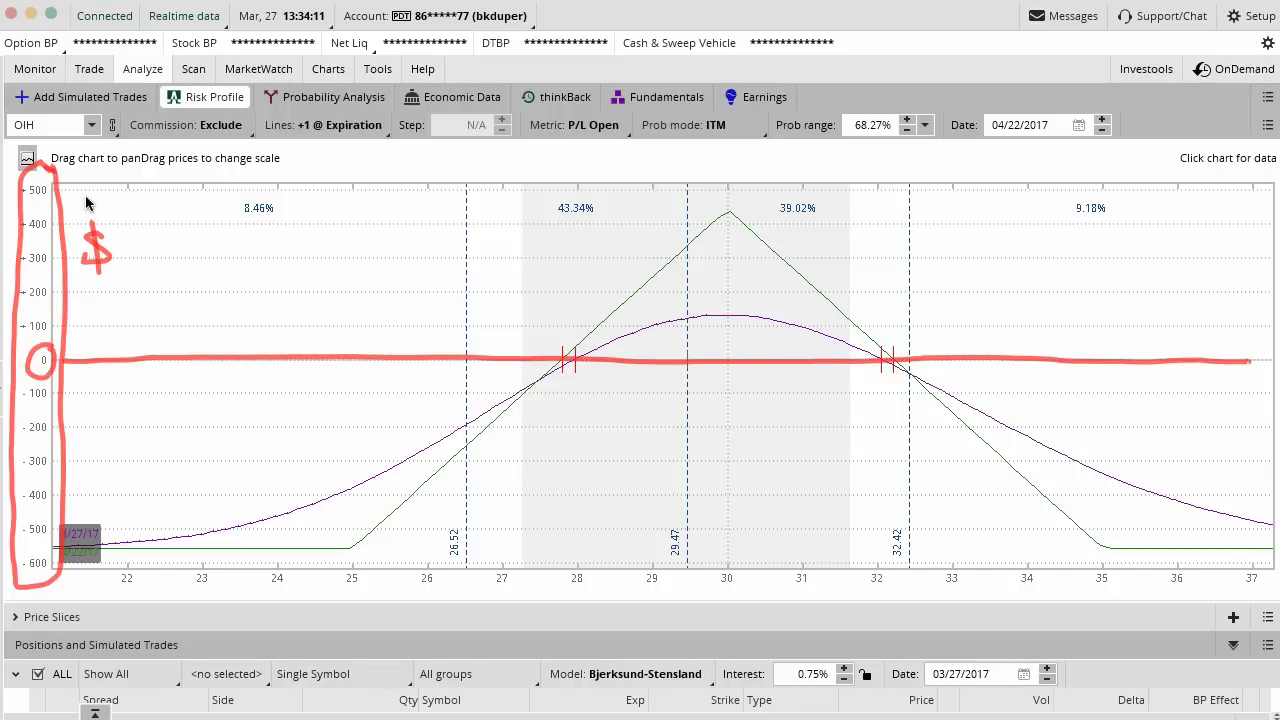
left_click_drag(137, 350, 119, 277)
mouse_move(131, 372)
left_mouse_down()
mouse_move(131, 462)
mouse_move(121, 445)
mouse_move(138, 449)
left_mouse_up()
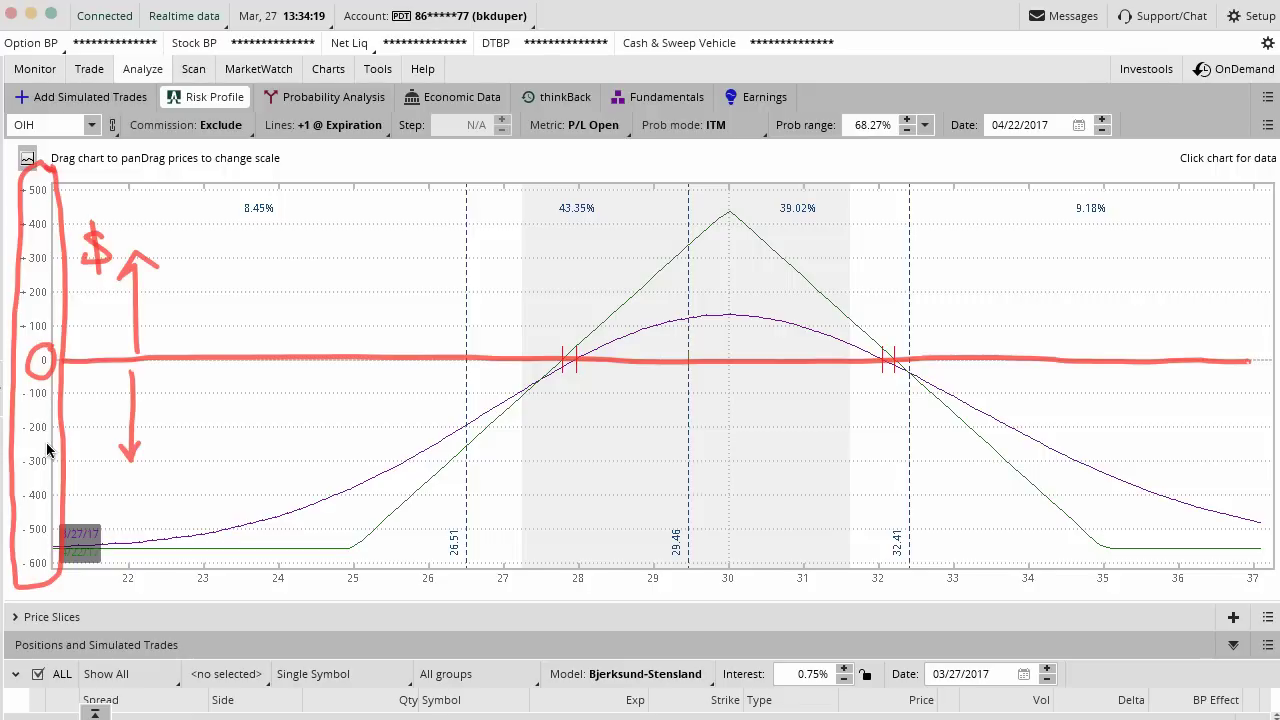
key("Escape")
left_click_drag(458, 538, 137, 550)
mouse_move(37, 584)
left_mouse_down()
mouse_move(740, 613)
mouse_move(1228, 595)
mouse_move(822, 548)
mouse_move(447, 543)
left_mouse_up()
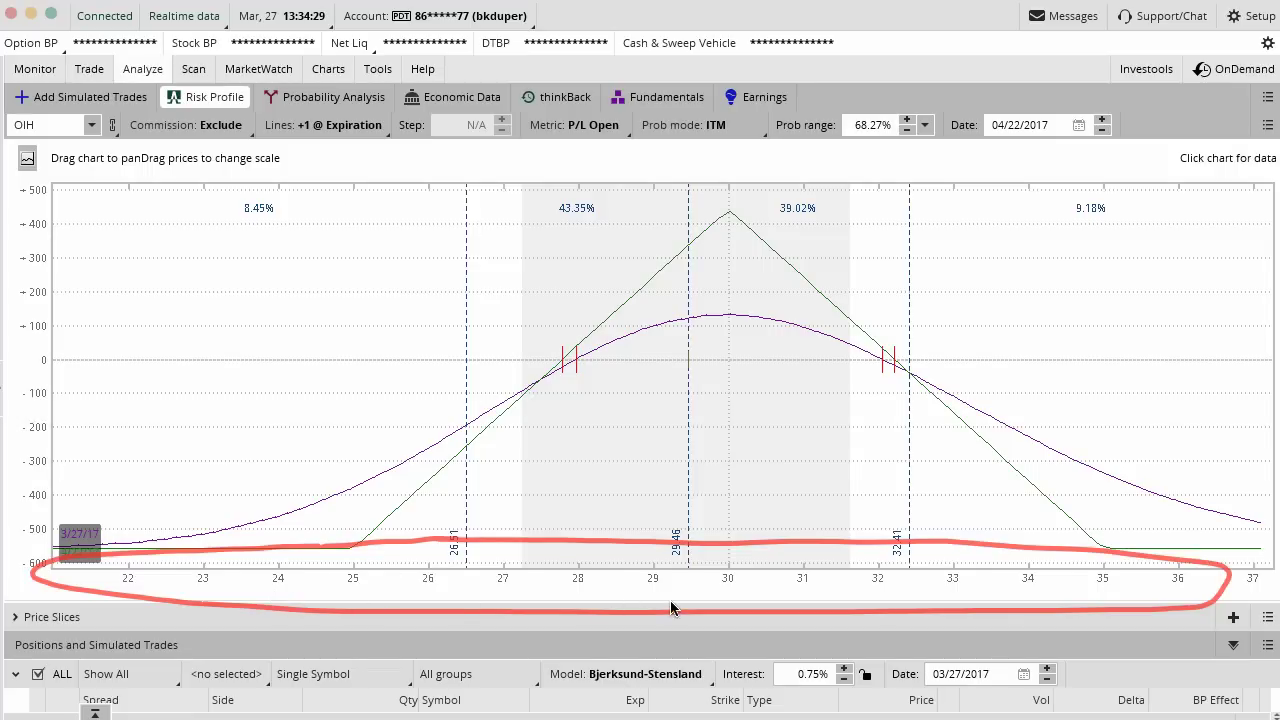
Examine the dashed current price line running down the middle of the risk graph to the price axis
left_click_drag(687, 164, 688, 215)
left_click_drag(688, 235, 689, 275)
left_click_drag(689, 297, 689, 335)
left_click_drag(689, 345, 692, 605)
key("Escape")
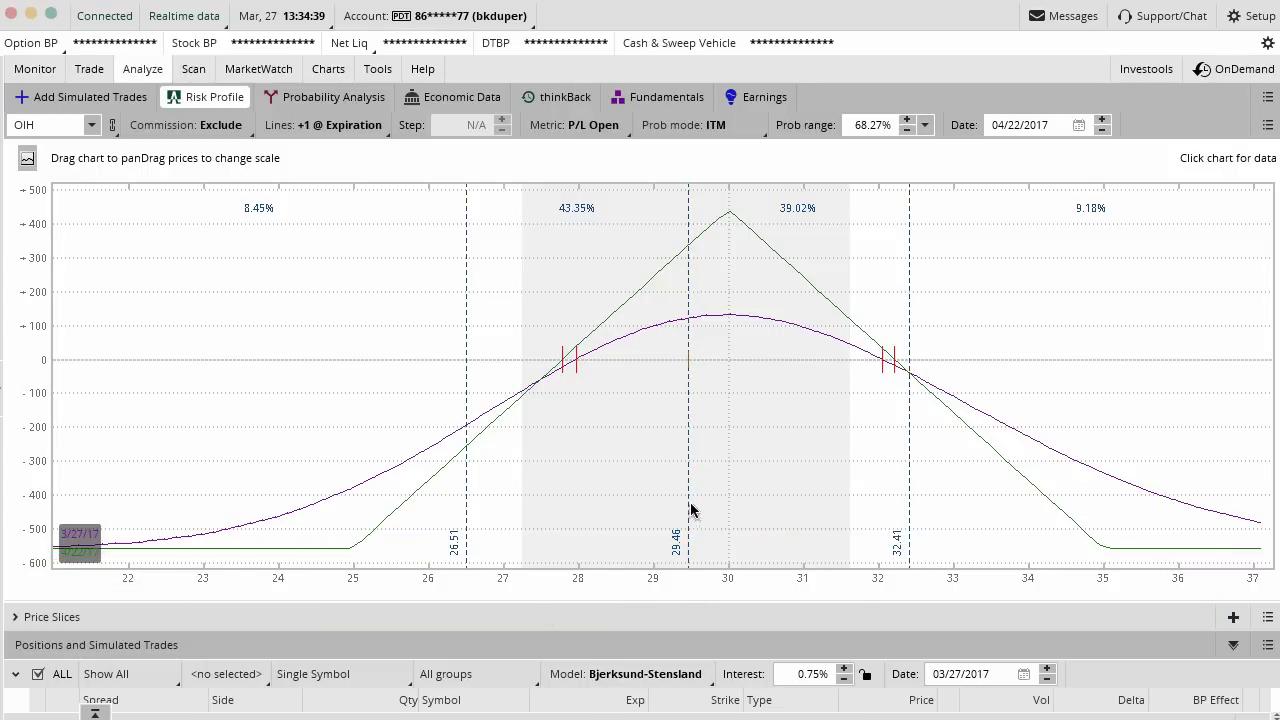
mouse_move(689, 503)
left_mouse_down()
mouse_move(653, 570)
mouse_move(686, 505)
left_mouse_up()
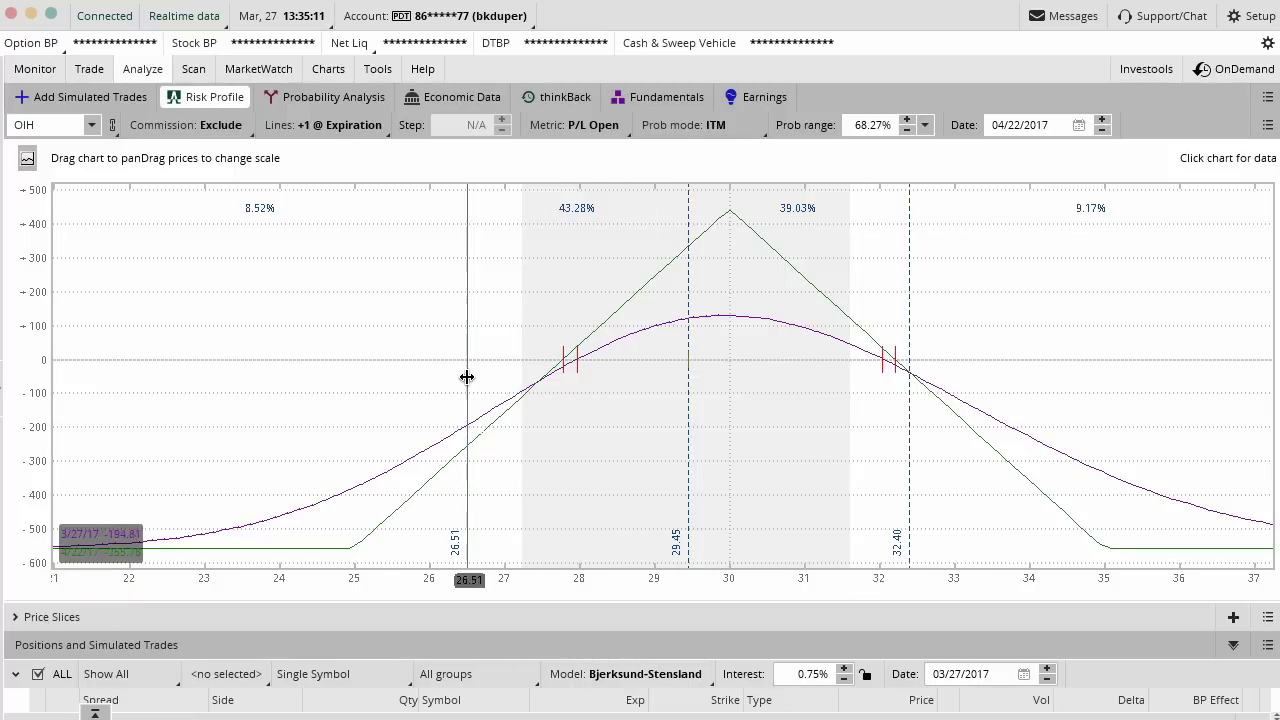
Move the lower price slice to about 27.11, and reset the price slices
left_click_drag(466, 377, 514, 368)
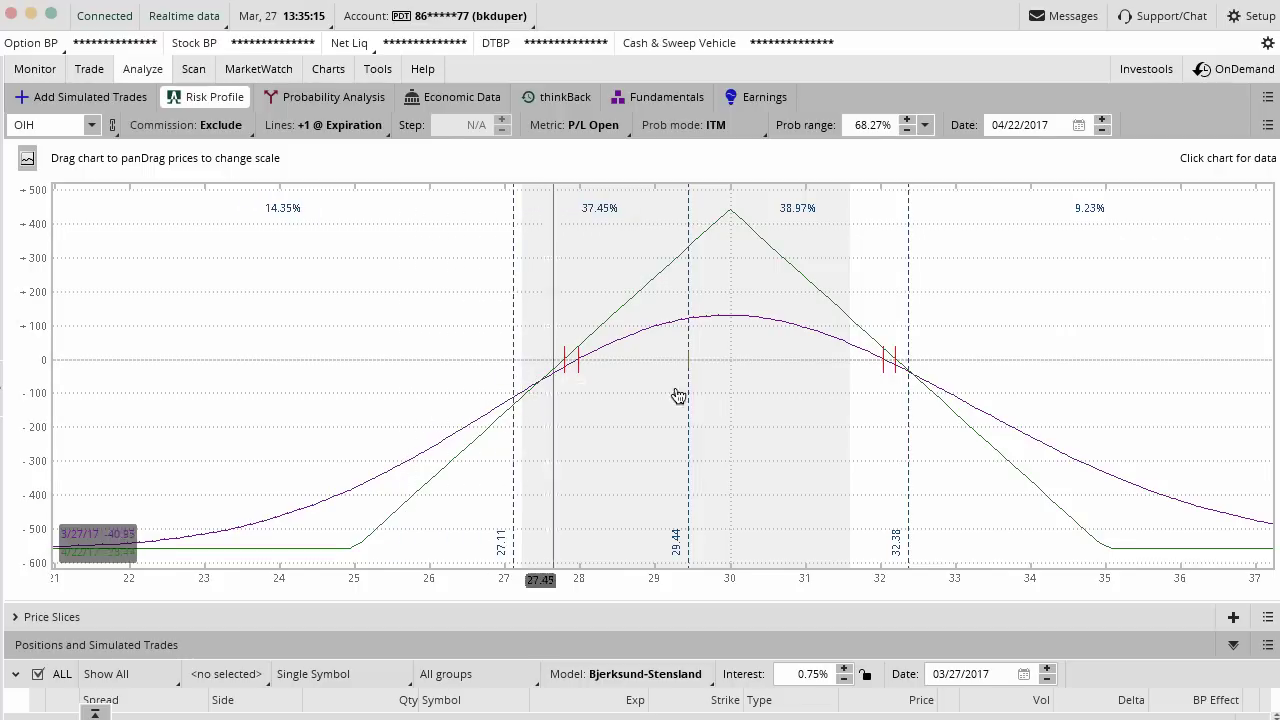
left_click(1266, 617)
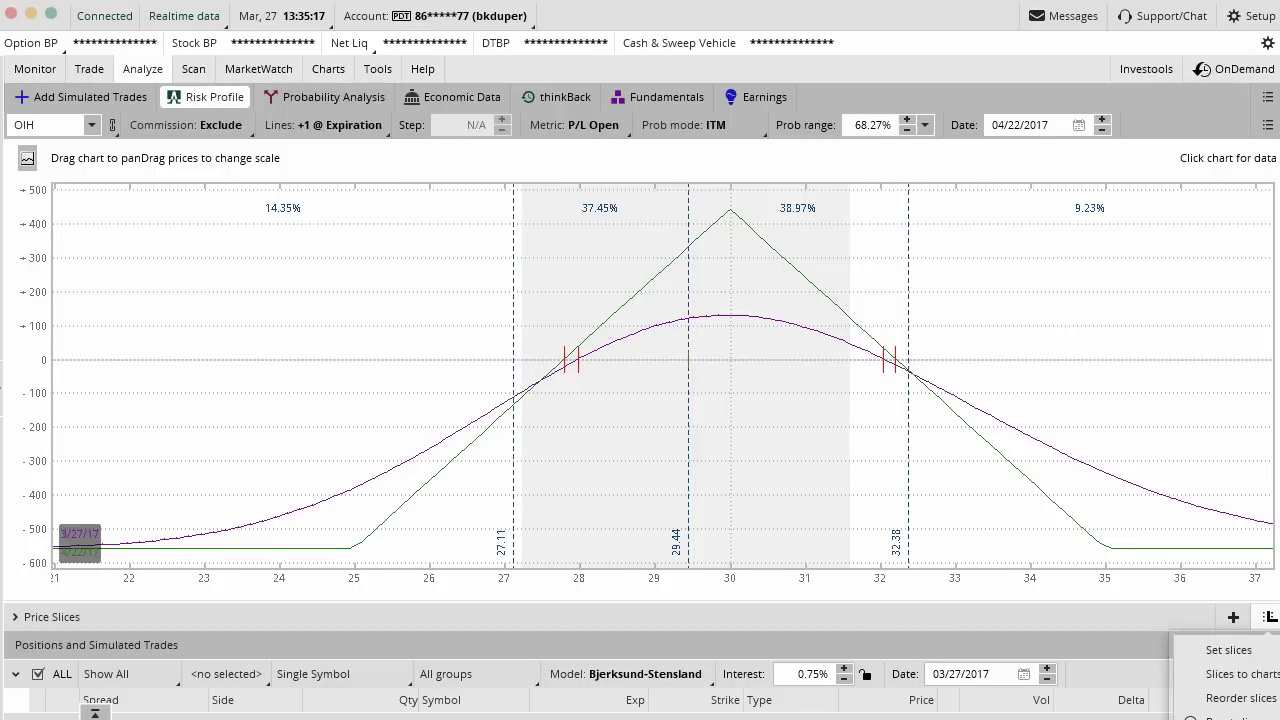
mouse_move(1250, 674)
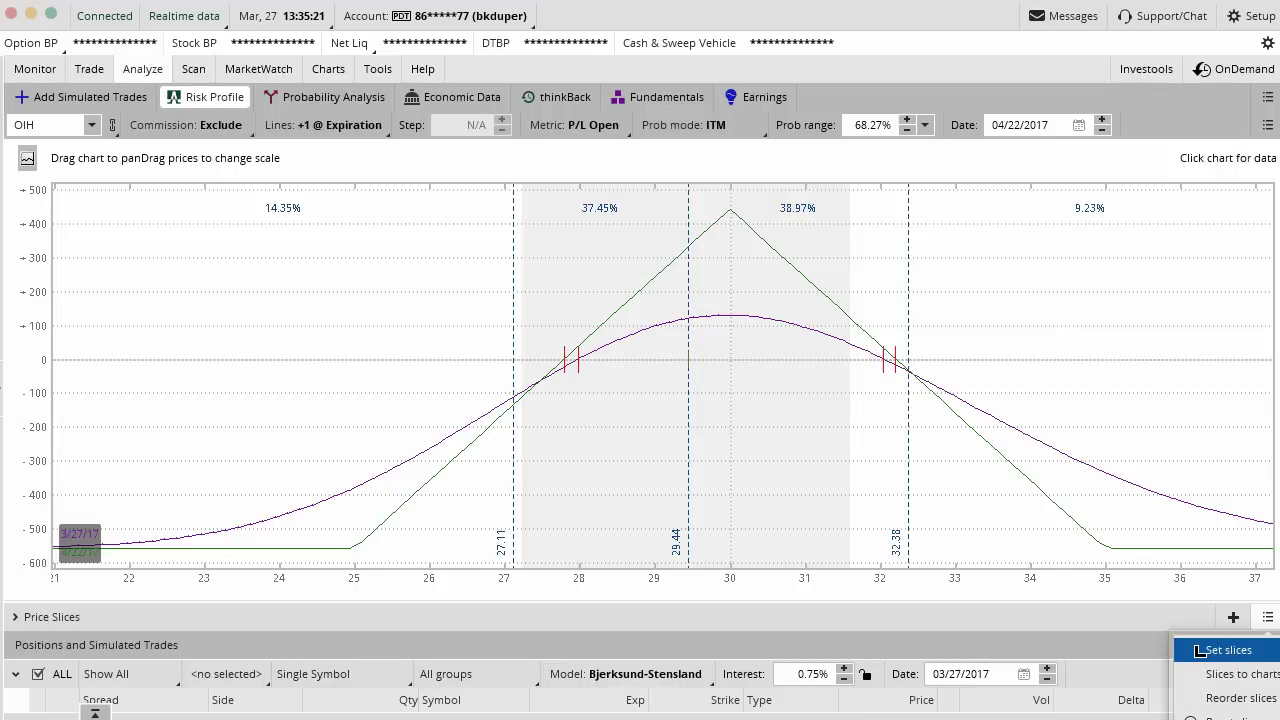
left_click(961, 17)
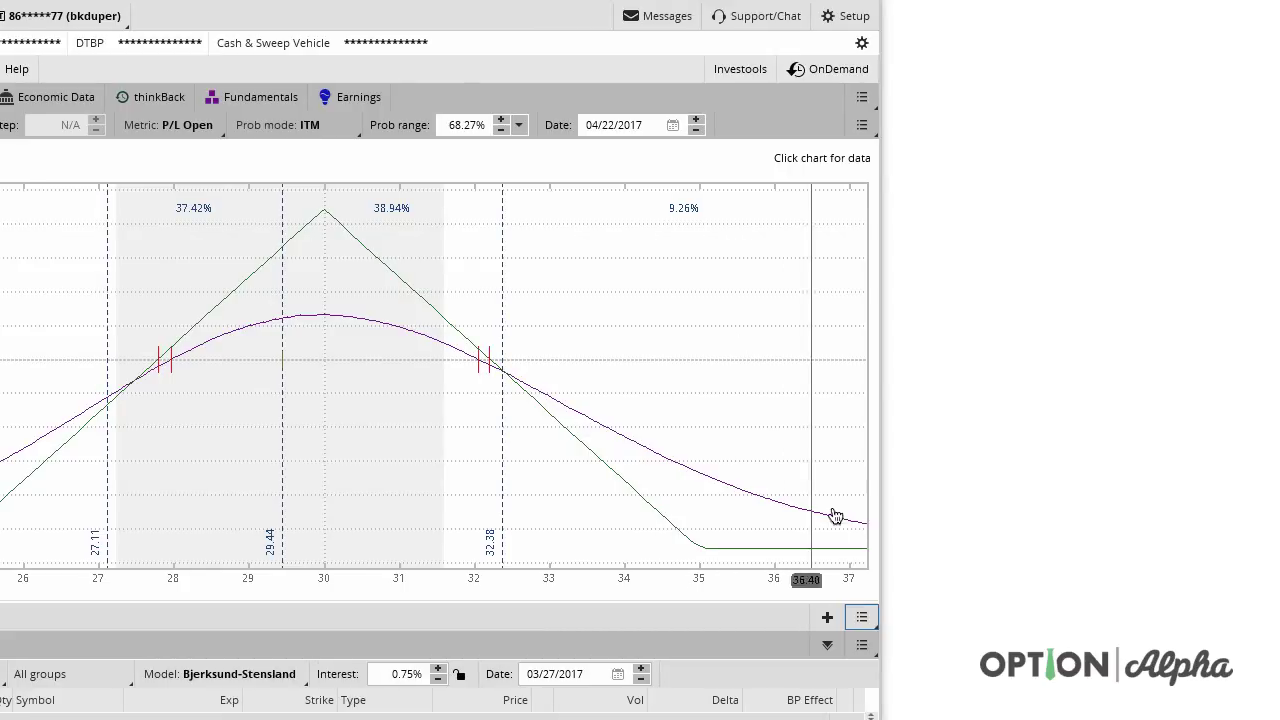
left_click(861, 617)
mouse_move(882, 660)
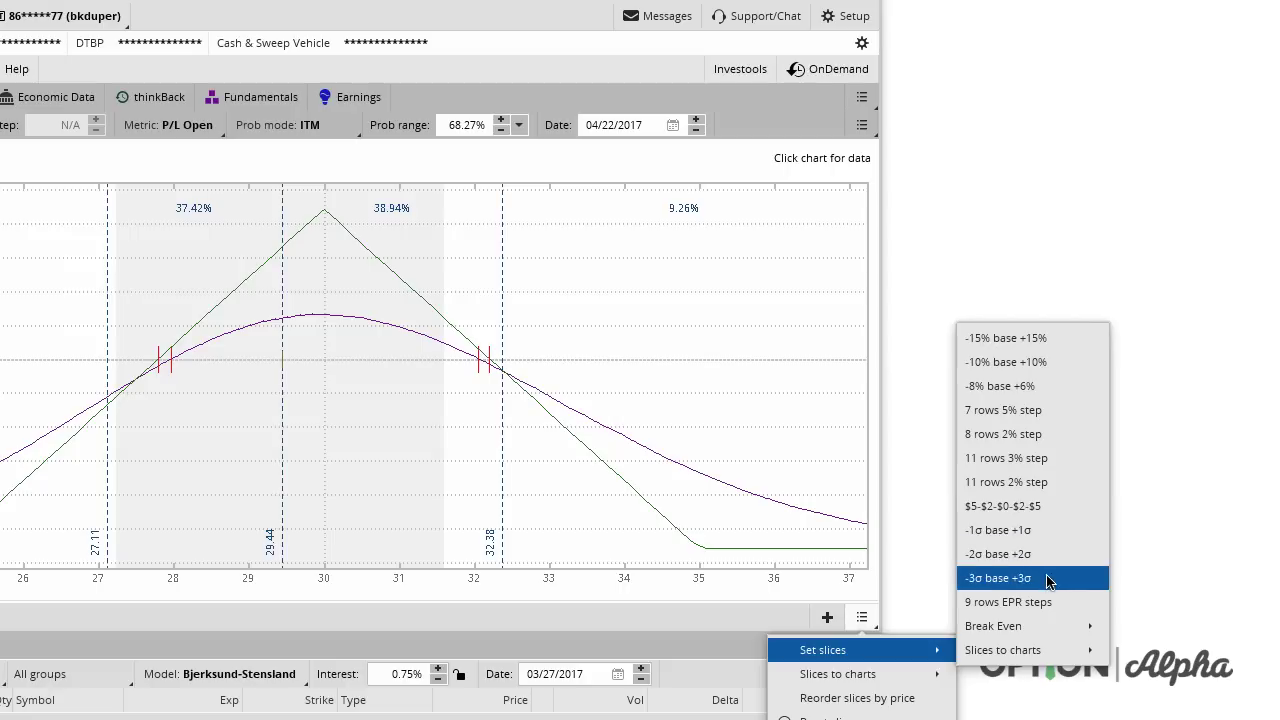
mouse_move(1038, 634)
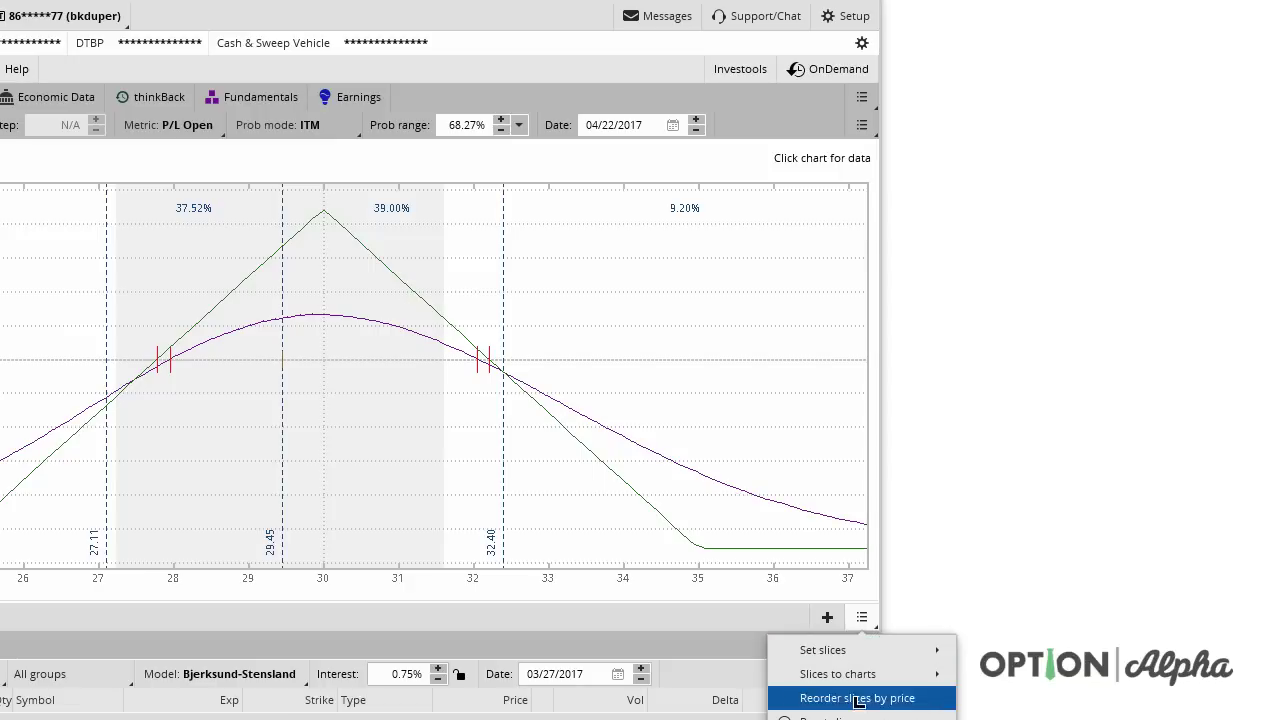
left_click(830, 716)
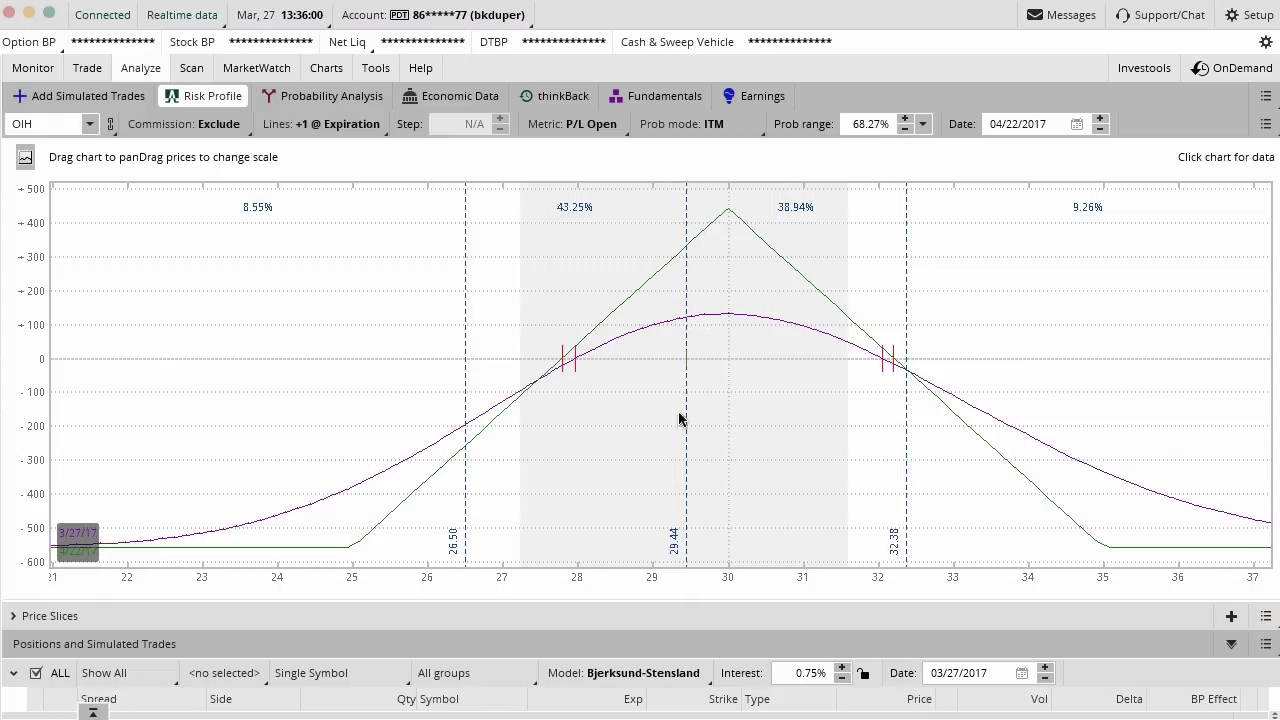
Examine the price slices on both sides of the current price and the ITM probability shown for each zone
mouse_move(682, 352)
left_mouse_down()
mouse_move(487, 325)
mouse_move(526, 356)
left_mouse_up()
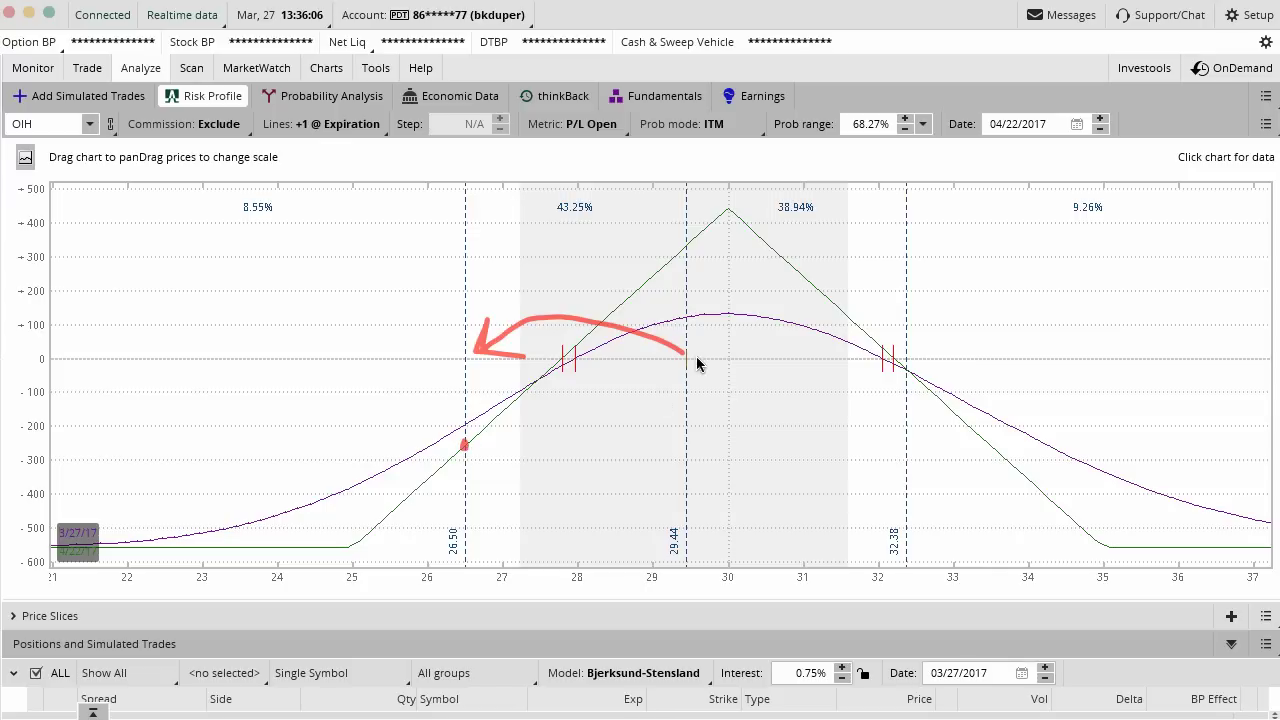
mouse_move(684, 352)
left_mouse_down()
mouse_move(857, 312)
mouse_move(880, 346)
left_mouse_up()
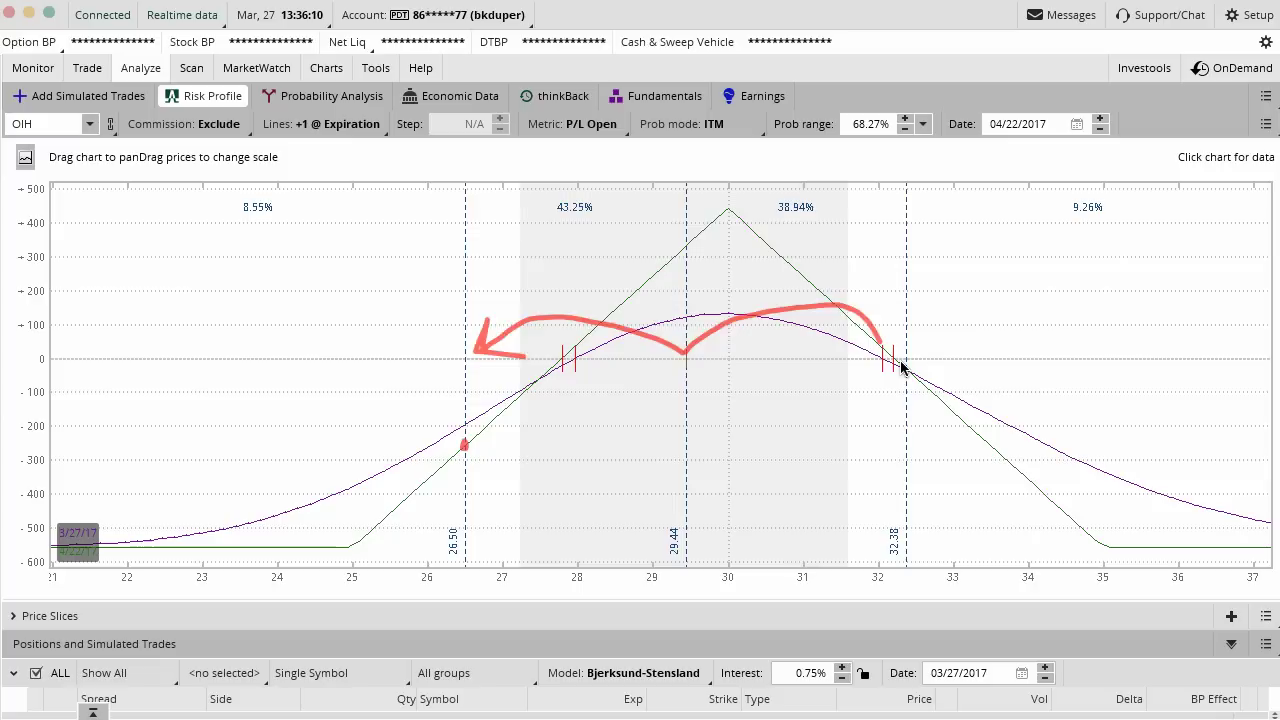
key("Escape")
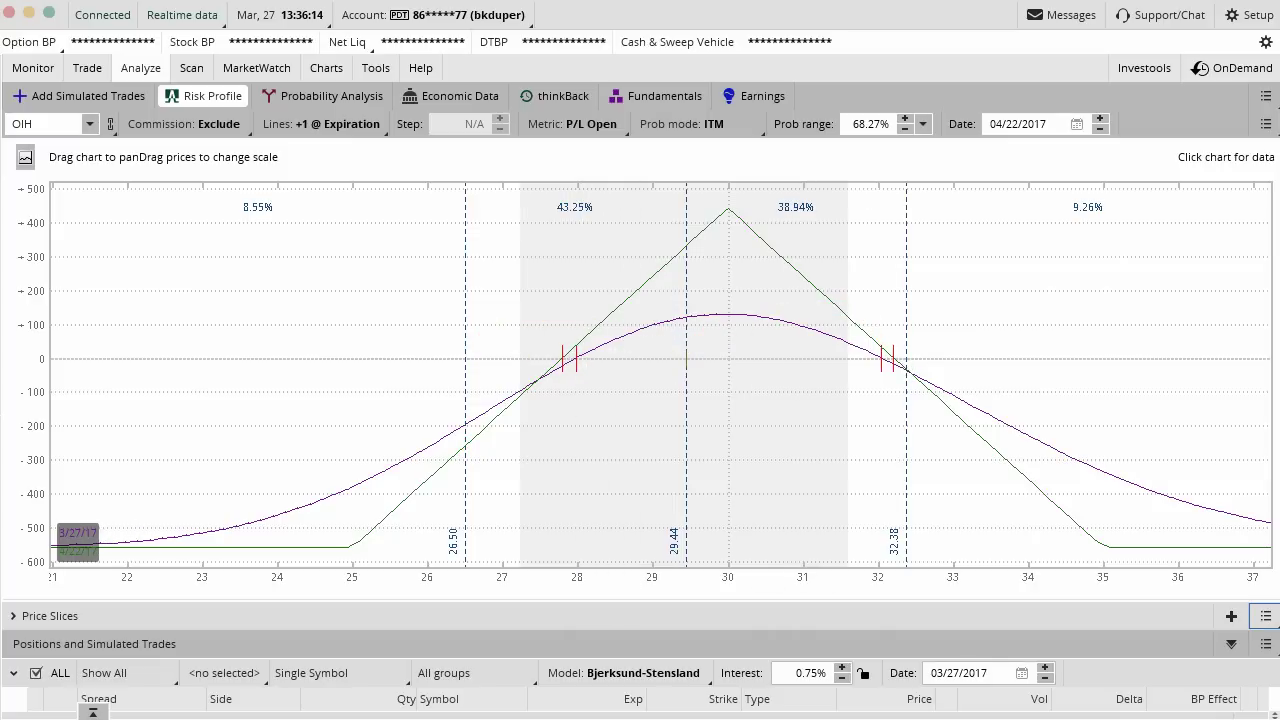
mouse_move(566, 236)
left_mouse_down()
mouse_move(614, 202)
mouse_move(530, 204)
mouse_move(562, 229)
left_mouse_up()
mouse_move(792, 234)
left_mouse_down()
mouse_move(812, 180)
mouse_move(760, 205)
mouse_move(783, 228)
left_mouse_up()
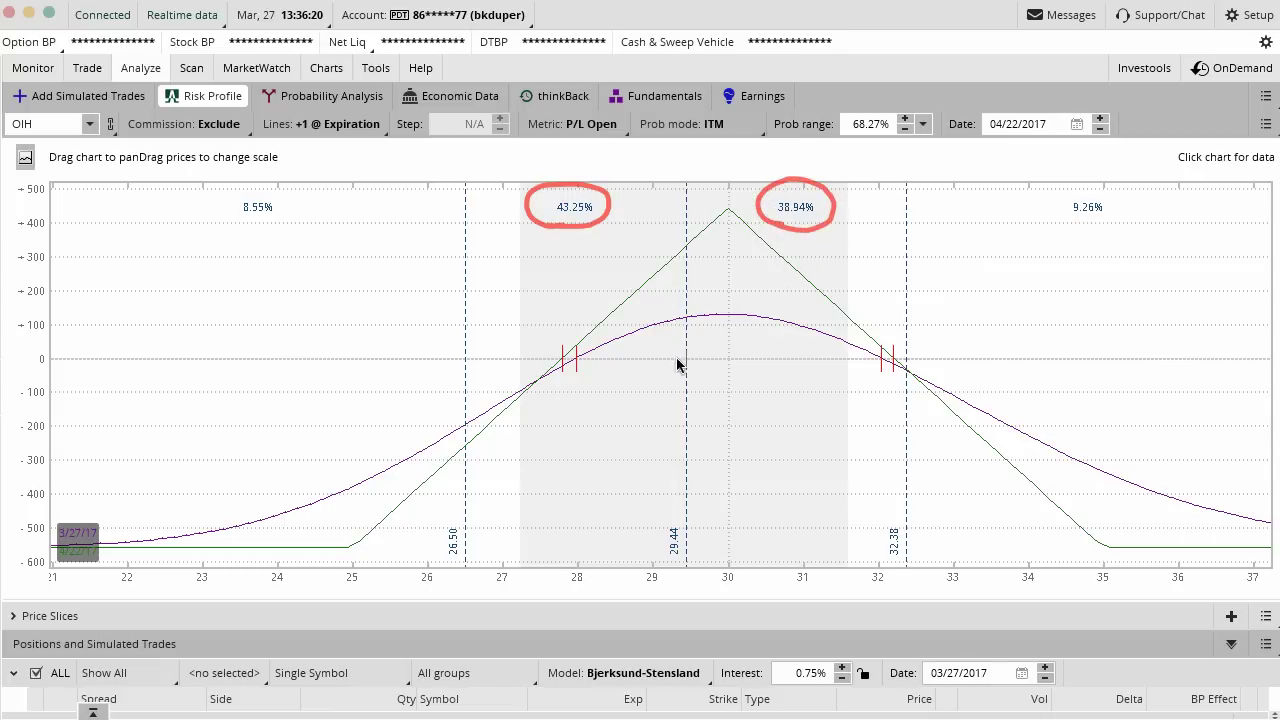
left_click_drag(634, 143, 726, 142)
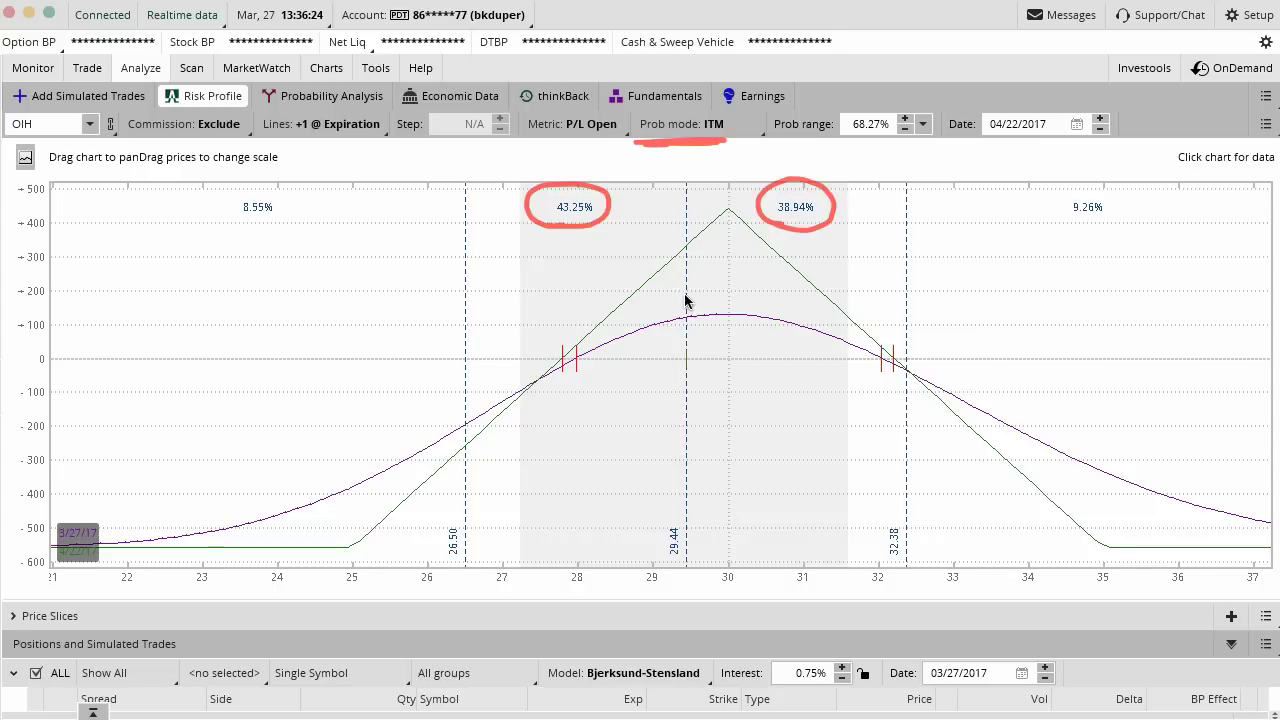
left_click_drag(684, 296, 684, 360)
left_click_drag(907, 292, 907, 355)
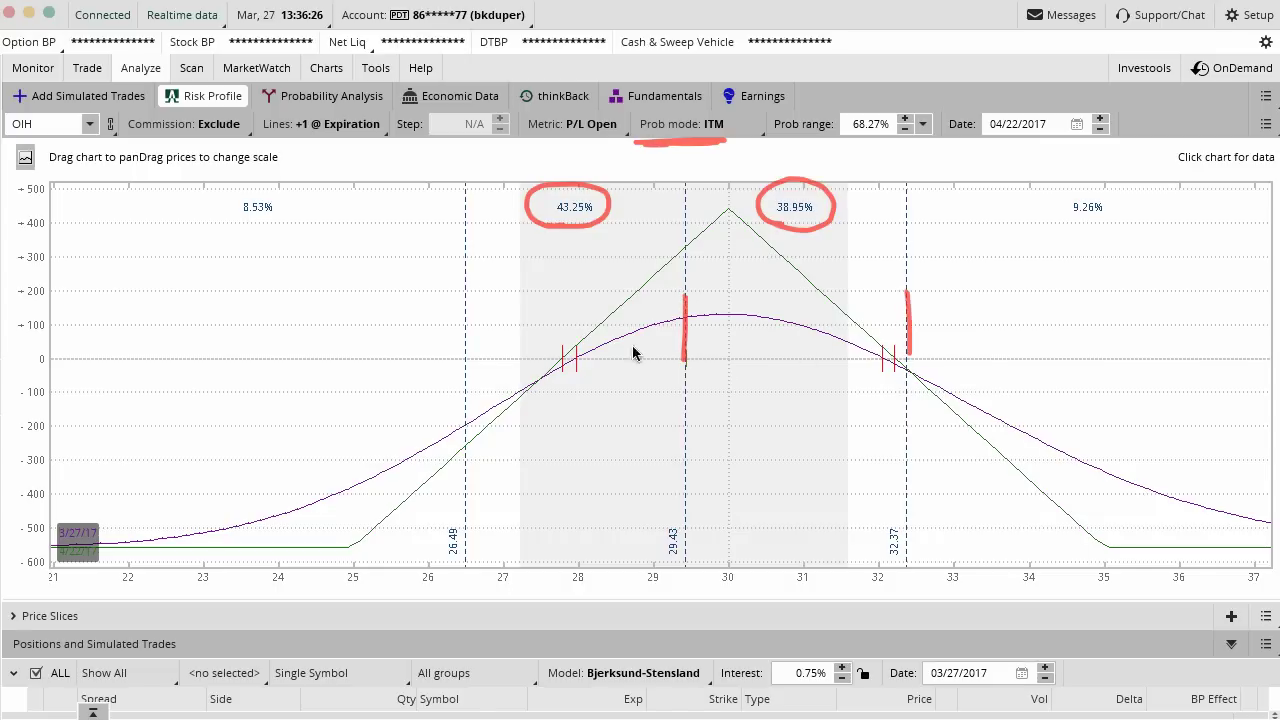
left_click_drag(463, 293, 463, 352)
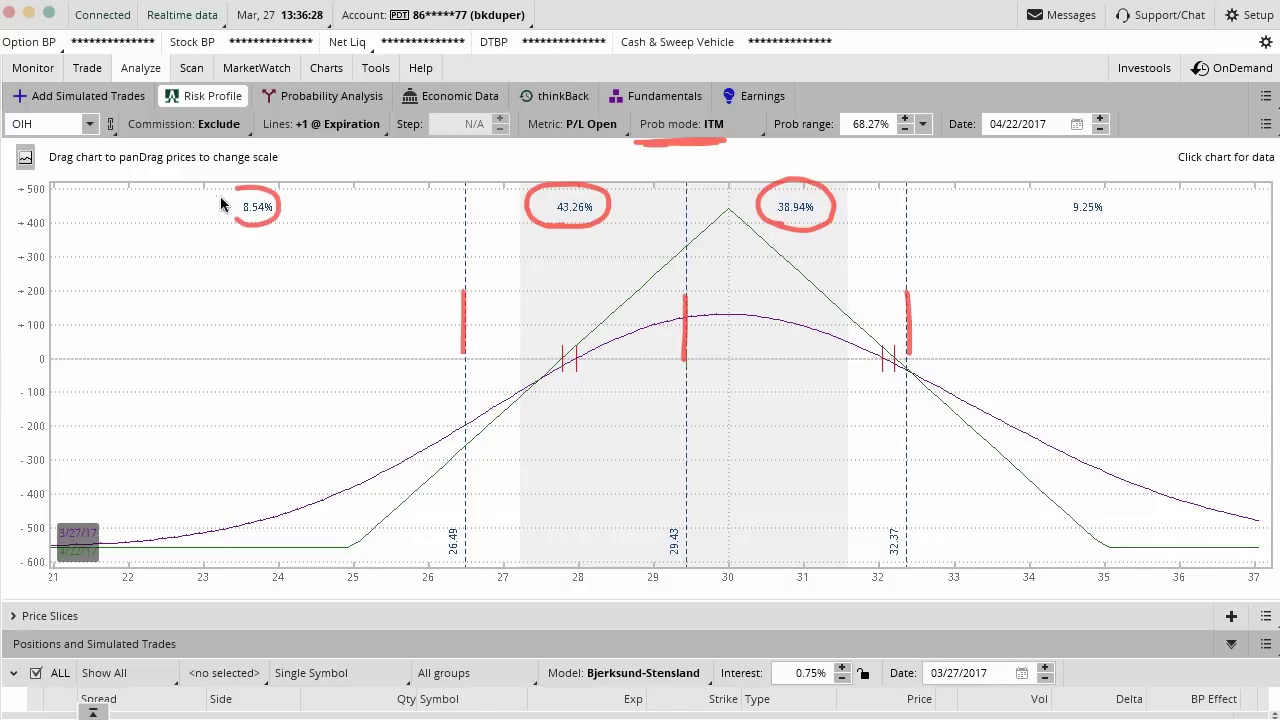
left_click_drag(218, 214, 228, 224)
left_click_drag(1075, 226, 1043, 220)
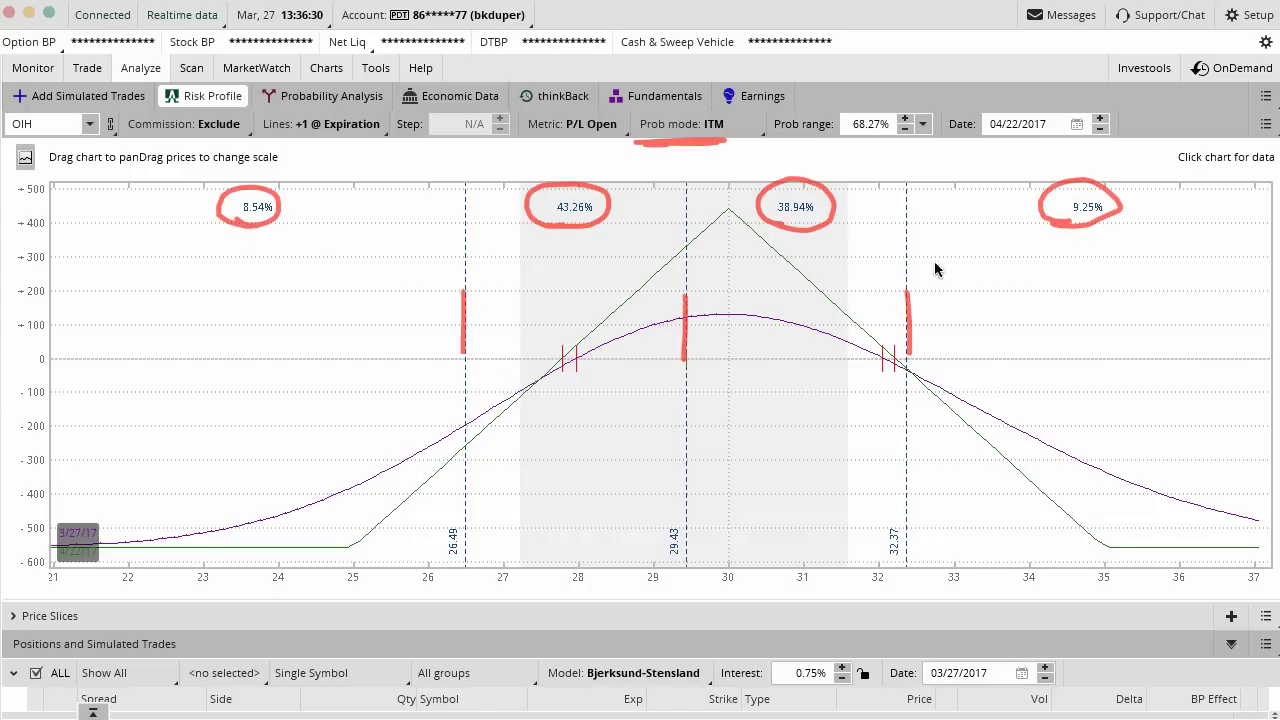
Examine which price range between or beyond the slices each ITM probability percentage covers
left_click_drag(778, 223, 811, 221)
left_click_drag(686, 300, 686, 362)
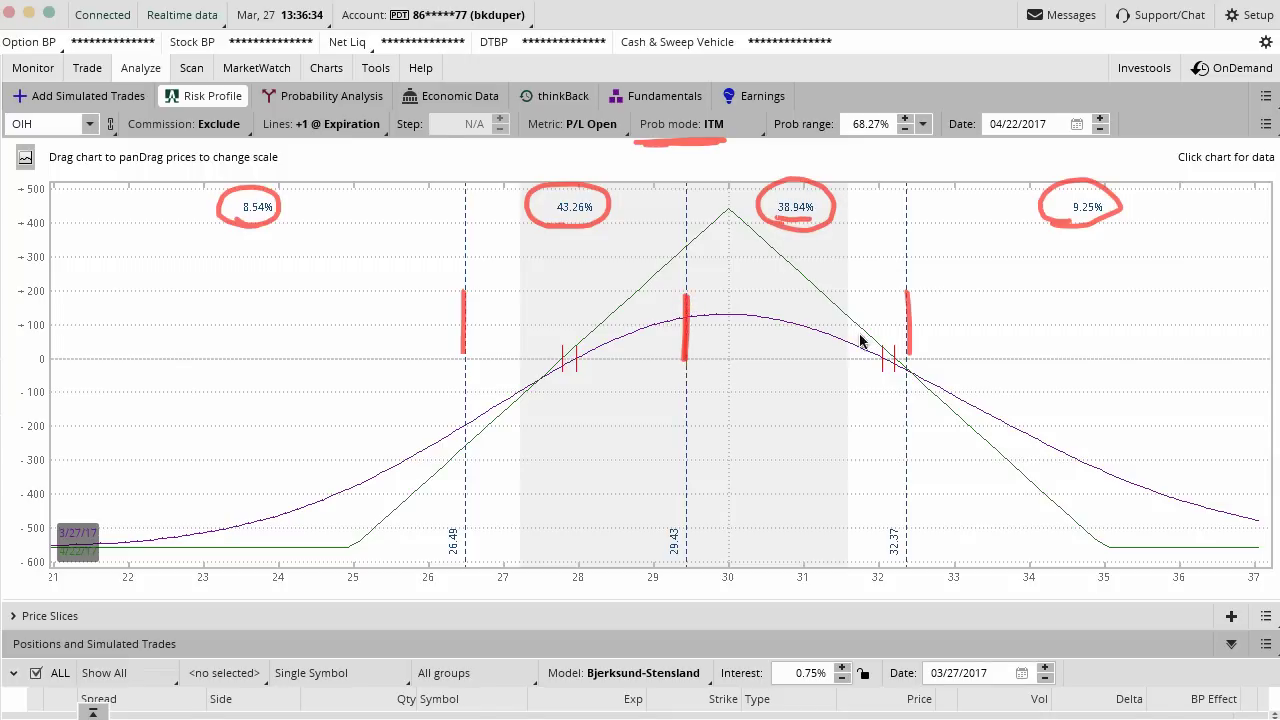
left_click_drag(908, 295, 907, 366)
mouse_move(464, 291)
left_mouse_down()
mouse_move(465, 350)
mouse_move(676, 322)
left_mouse_up()
left_click_drag(578, 316, 578, 240)
left_click_drag(694, 326, 889, 326)
mouse_move(807, 328)
left_mouse_down()
mouse_move(786, 258)
mouse_move(805, 240)
left_mouse_up()
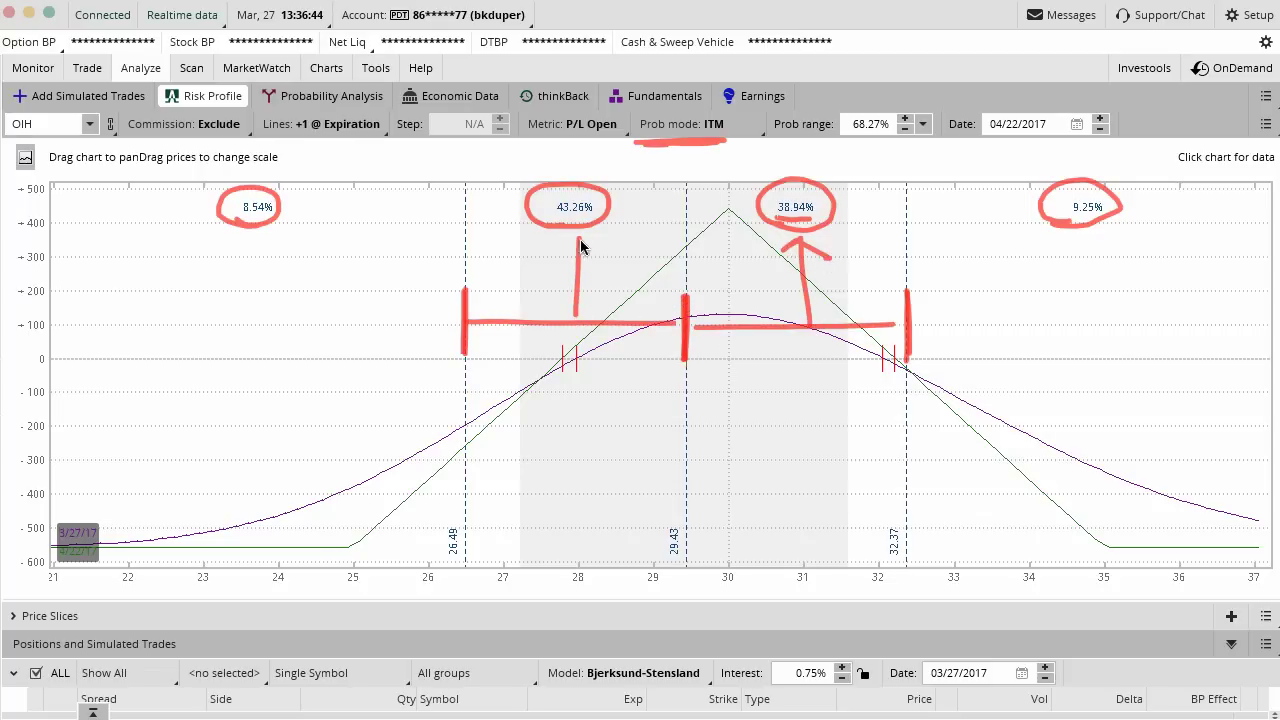
mouse_move(556, 256)
left_mouse_down()
mouse_move(577, 239)
mouse_move(599, 255)
left_mouse_up()
mouse_move(455, 322)
left_mouse_down()
mouse_move(195, 322)
mouse_move(226, 337)
left_mouse_up()
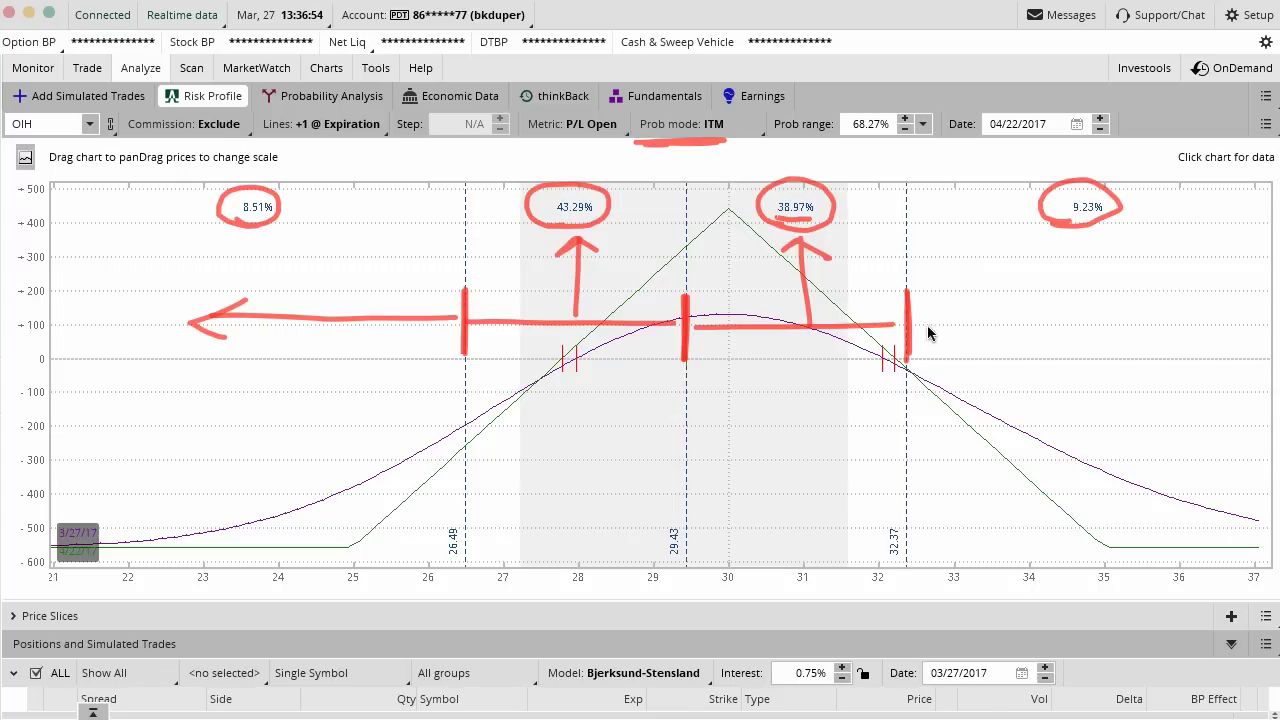
mouse_move(920, 325)
left_mouse_down()
mouse_move(1190, 330)
mouse_move(1156, 341)
left_mouse_up()
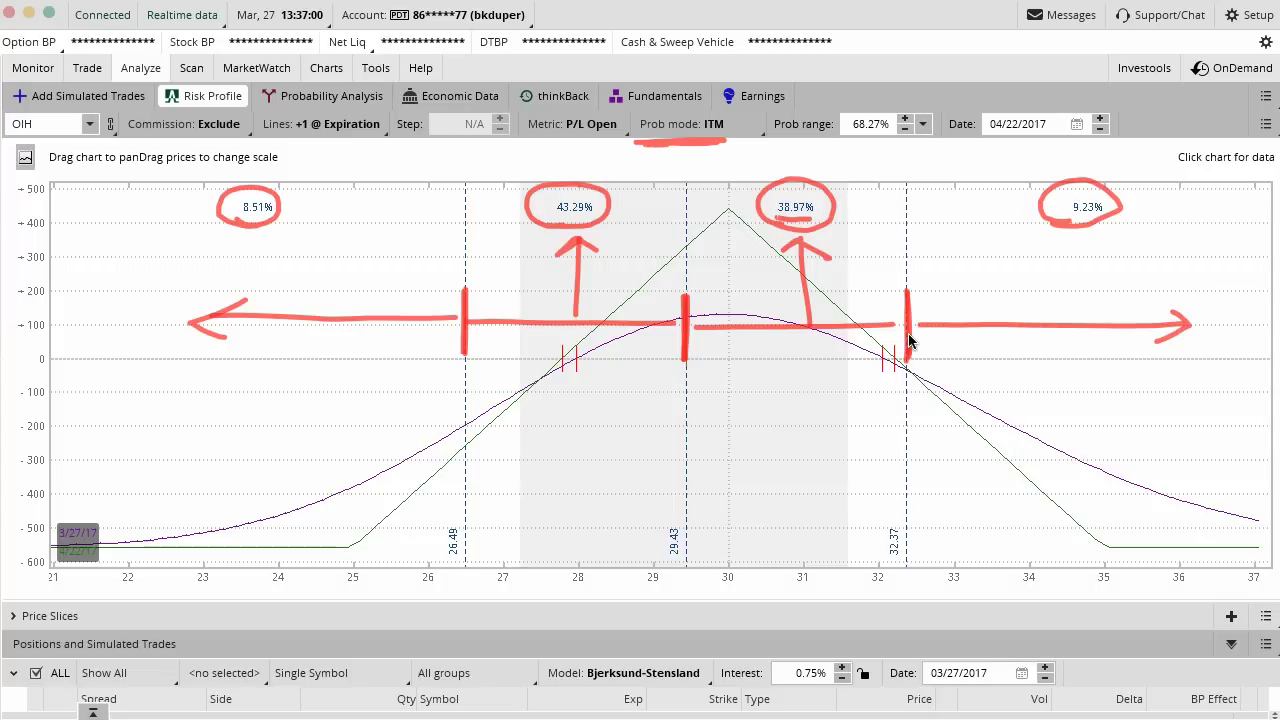
key("Escape")
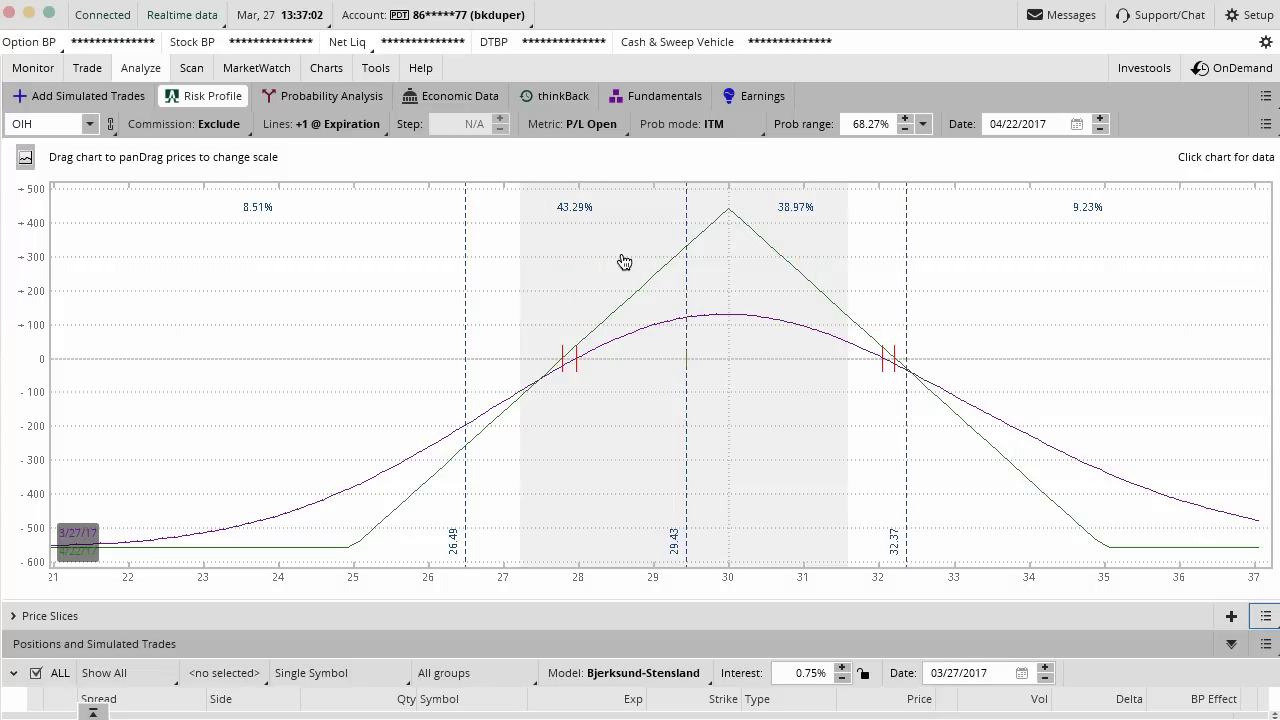
Move the lower price slice to about 26.00 and on to about 27.01, with the upper slice at about 31.99
left_click_drag(463, 337, 426, 289)
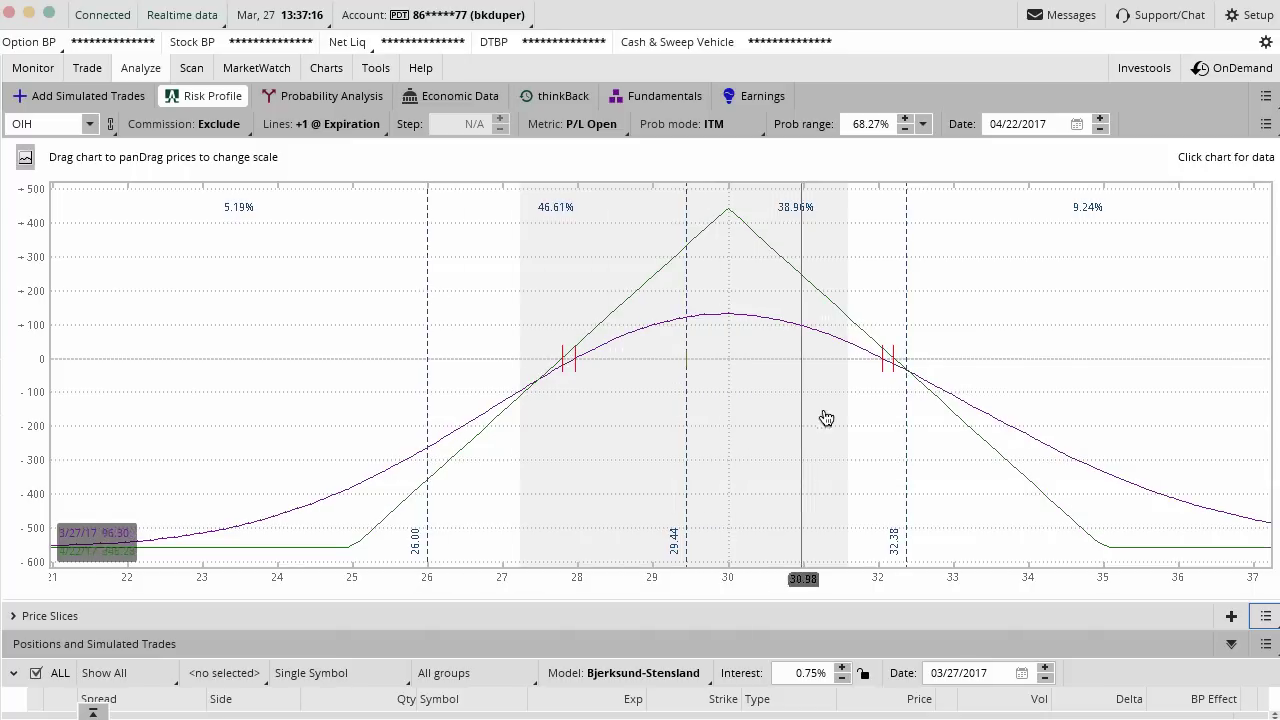
left_click_drag(903, 366, 877, 369)
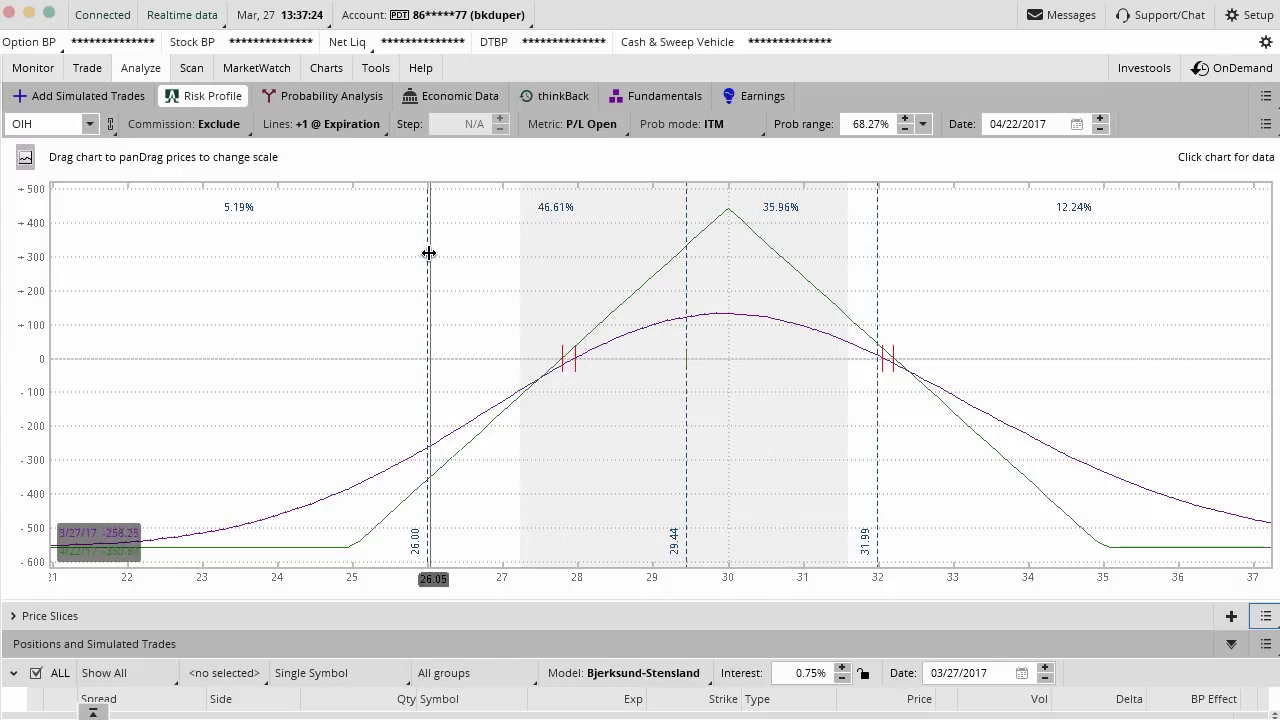
left_click_drag(428, 251, 503, 246)
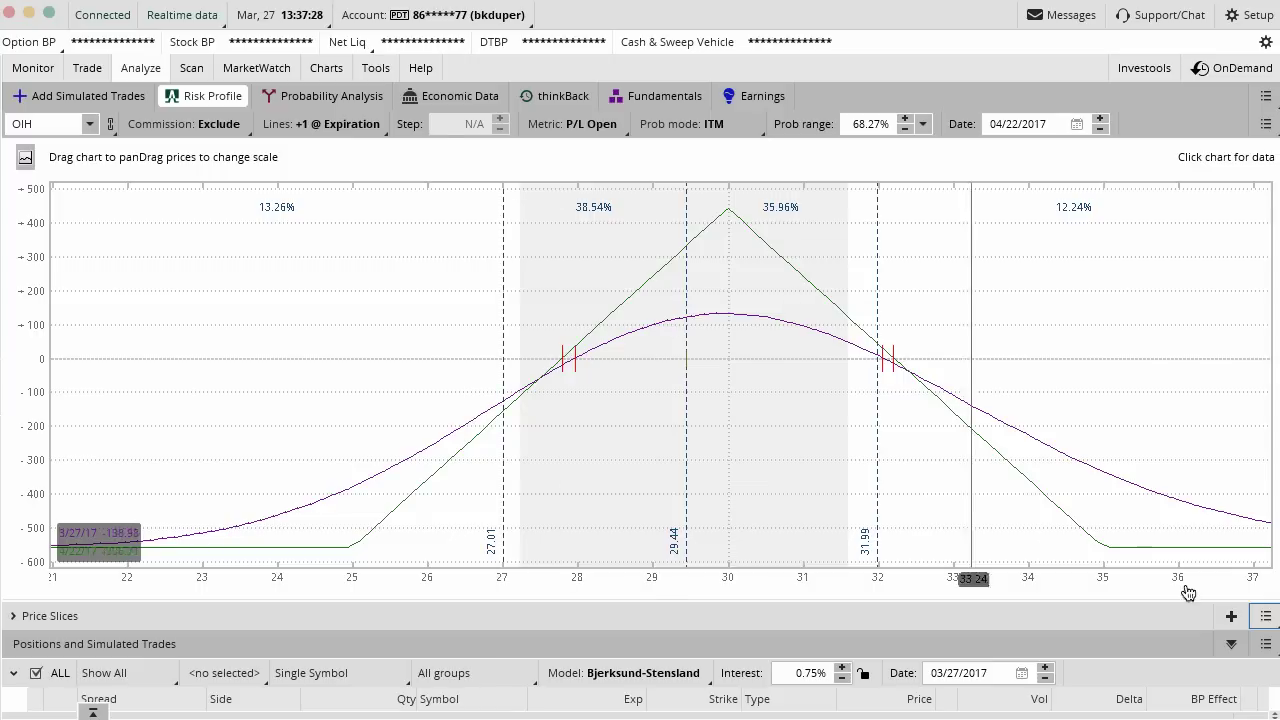
Reset the price slices and make the risk graph slightly taller
left_click(1266, 616)
left_click(1222, 716)
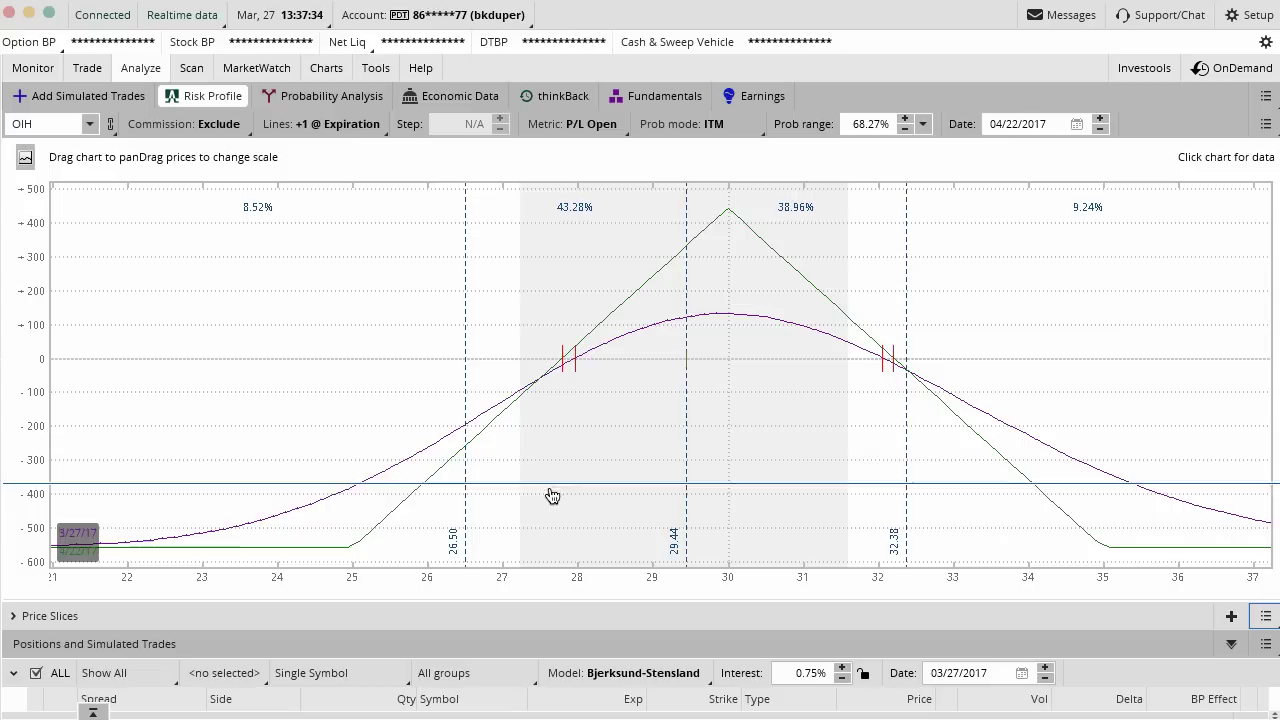
left_click_drag(553, 621, 552, 620)
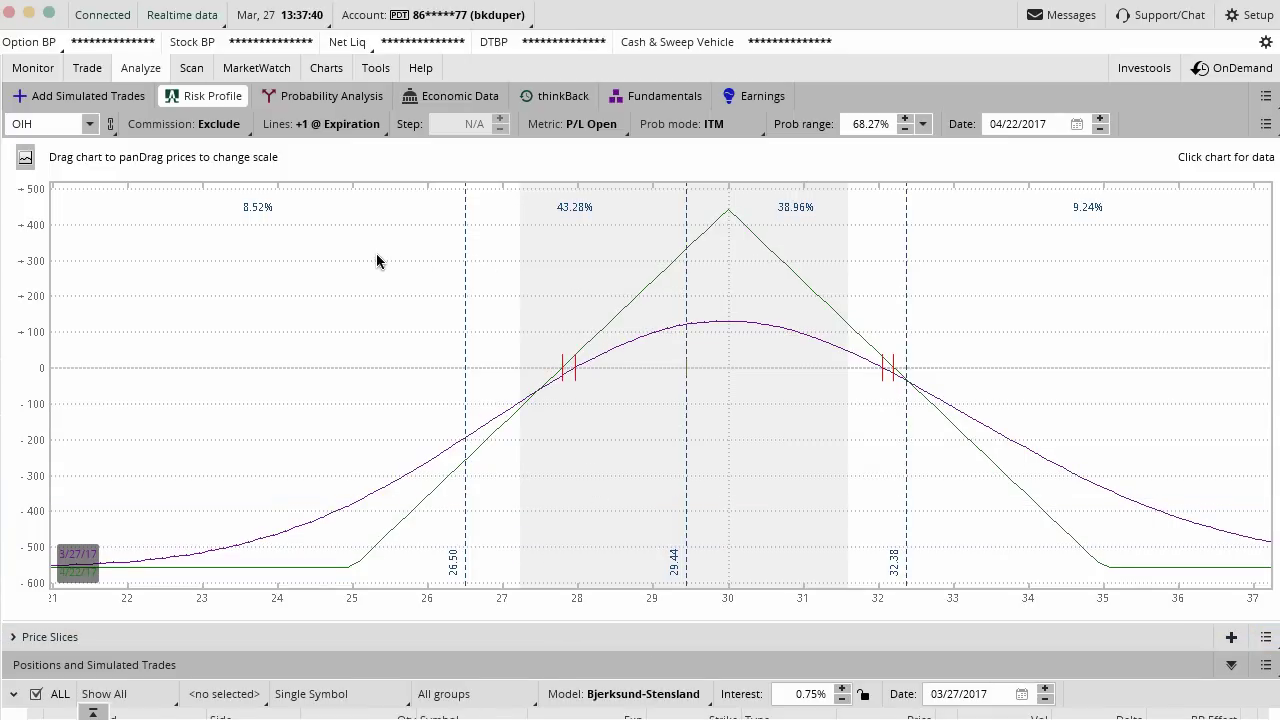
Examine the expiration profit/loss line and the current-day curve across the range of stock prices
left_click_drag(348, 232, 602, 238)
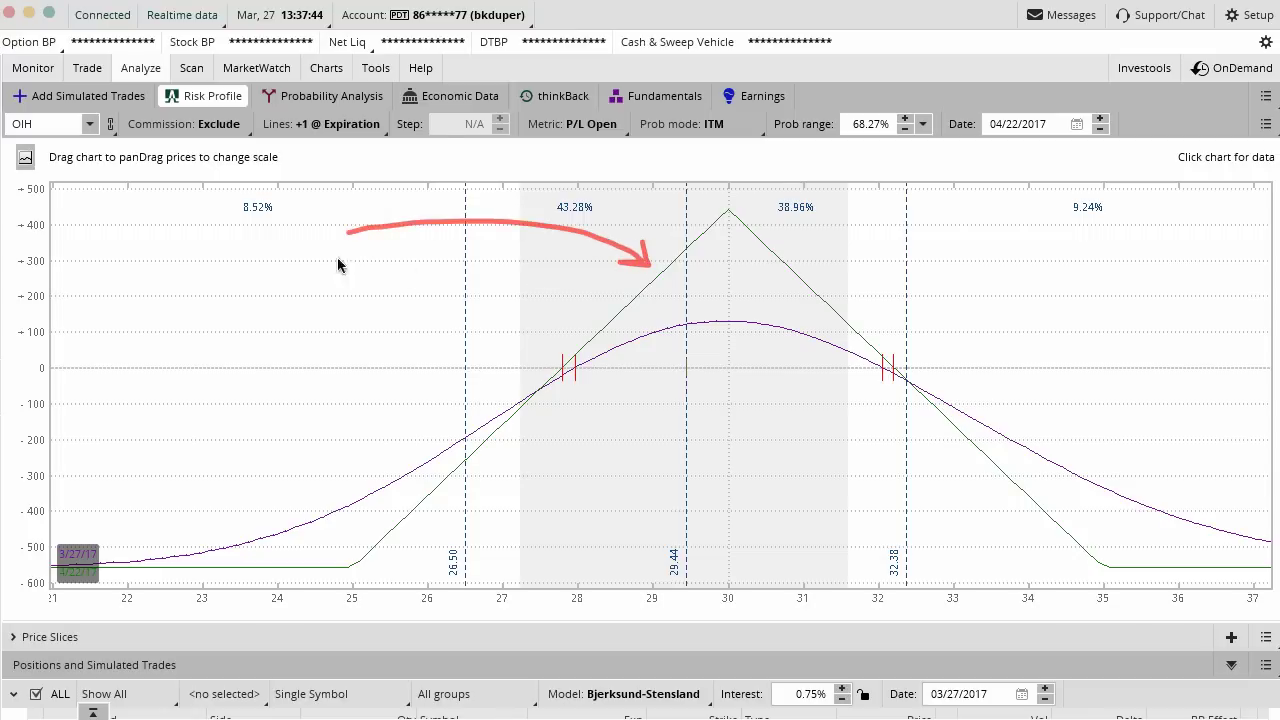
mouse_move(253, 242)
left_mouse_down()
mouse_move(254, 280)
mouse_move(279, 271)
mouse_move(279, 235)
mouse_move(280, 256)
left_mouse_up()
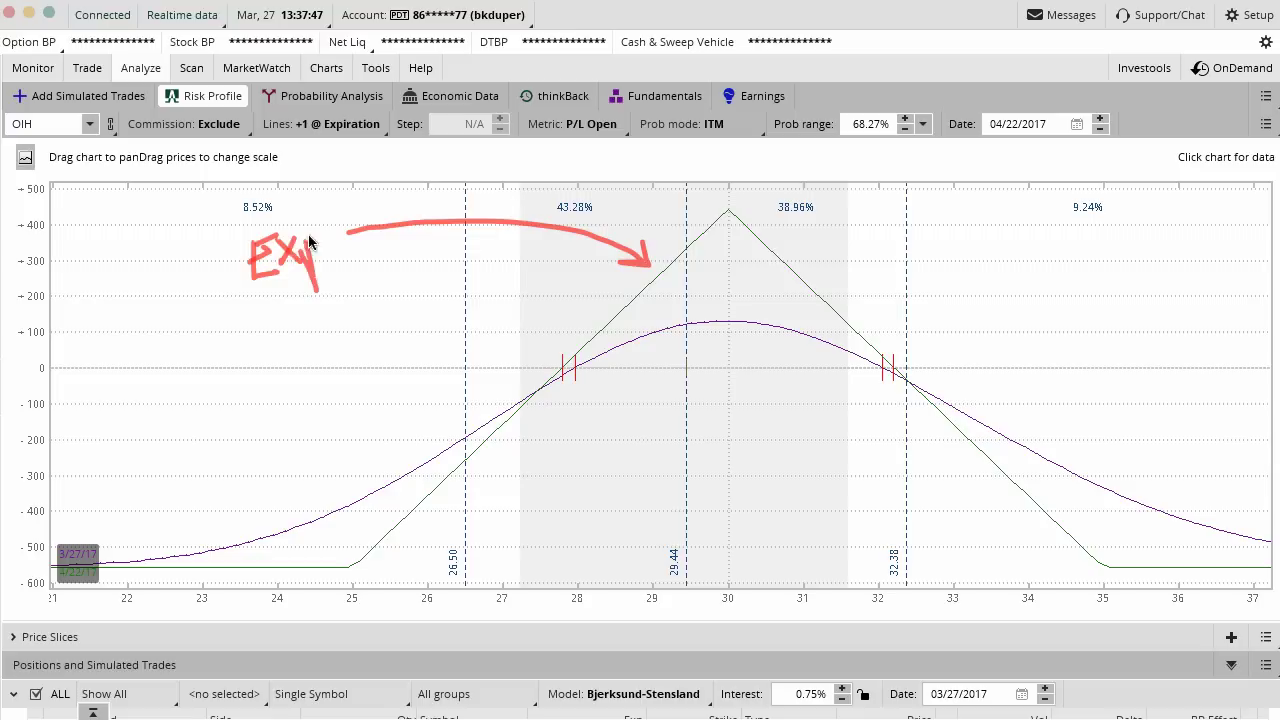
left_click(332, 253)
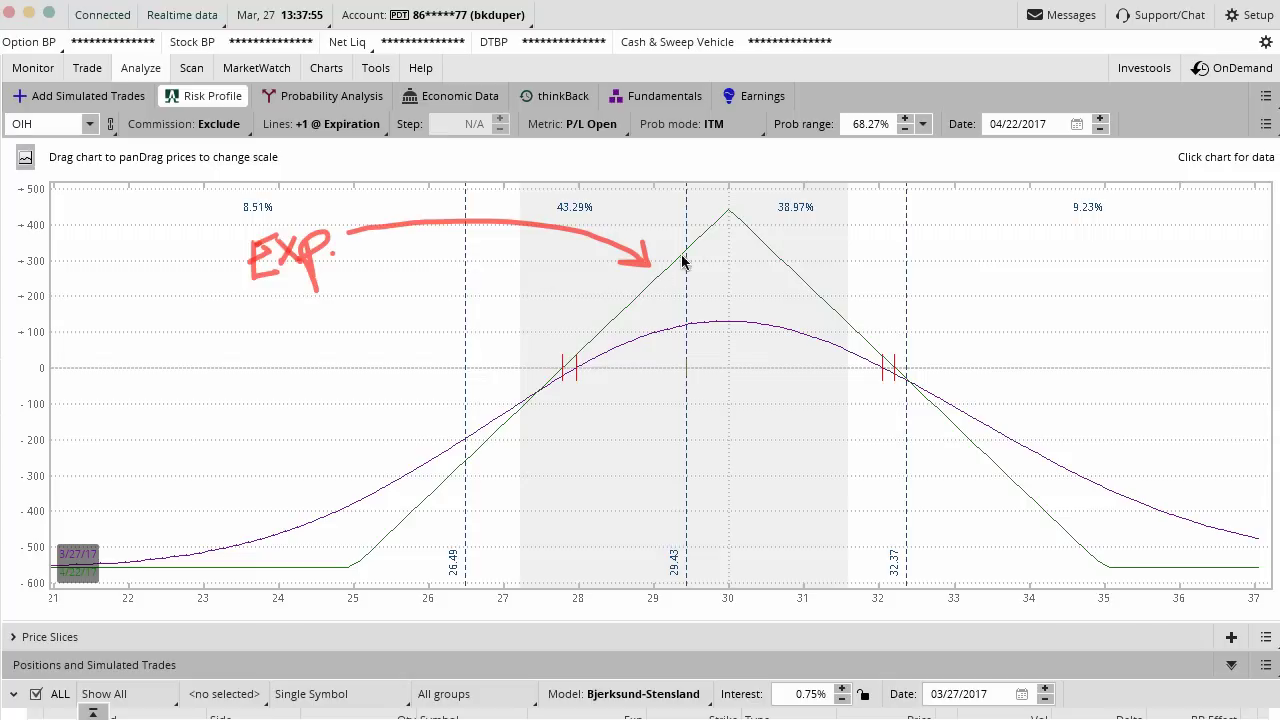
left_click_drag(724, 214, 550, 375)
mouse_move(480, 444)
left_mouse_down()
mouse_move(348, 568)
mouse_move(65, 568)
left_mouse_up()
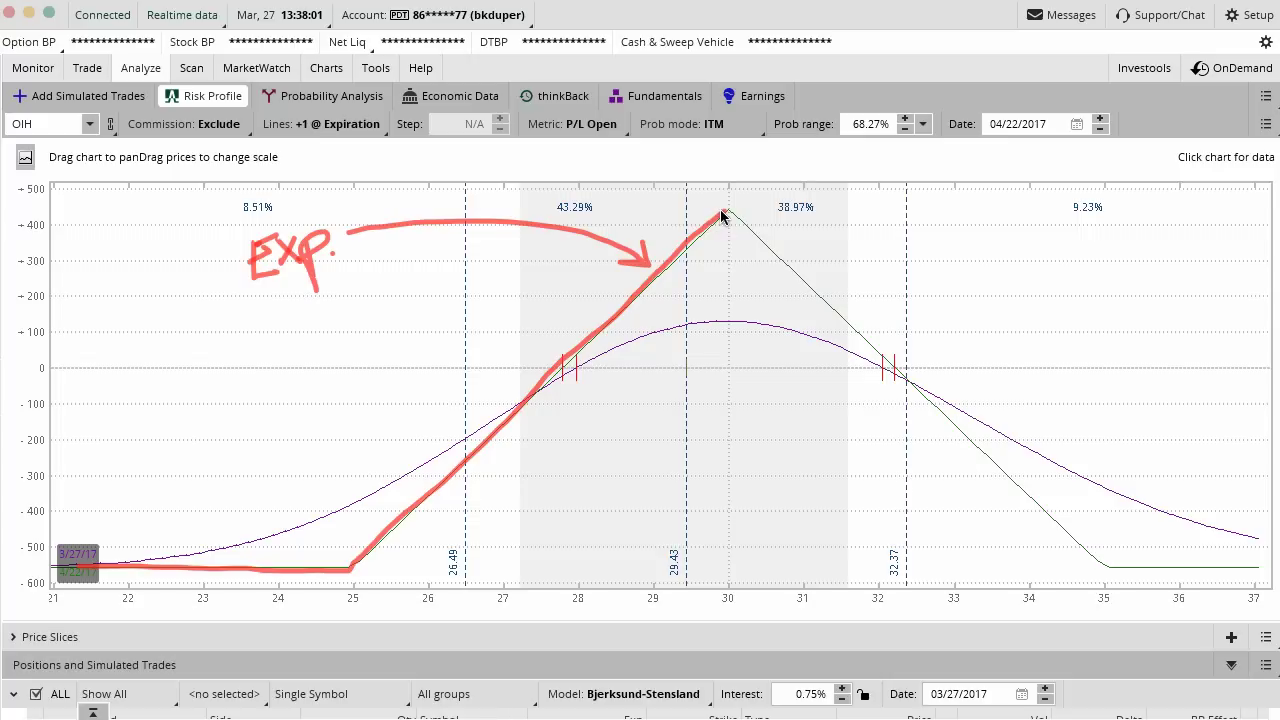
mouse_move(743, 224)
left_mouse_down()
mouse_move(988, 477)
mouse_move(1109, 575)
mouse_move(1252, 567)
left_mouse_up()
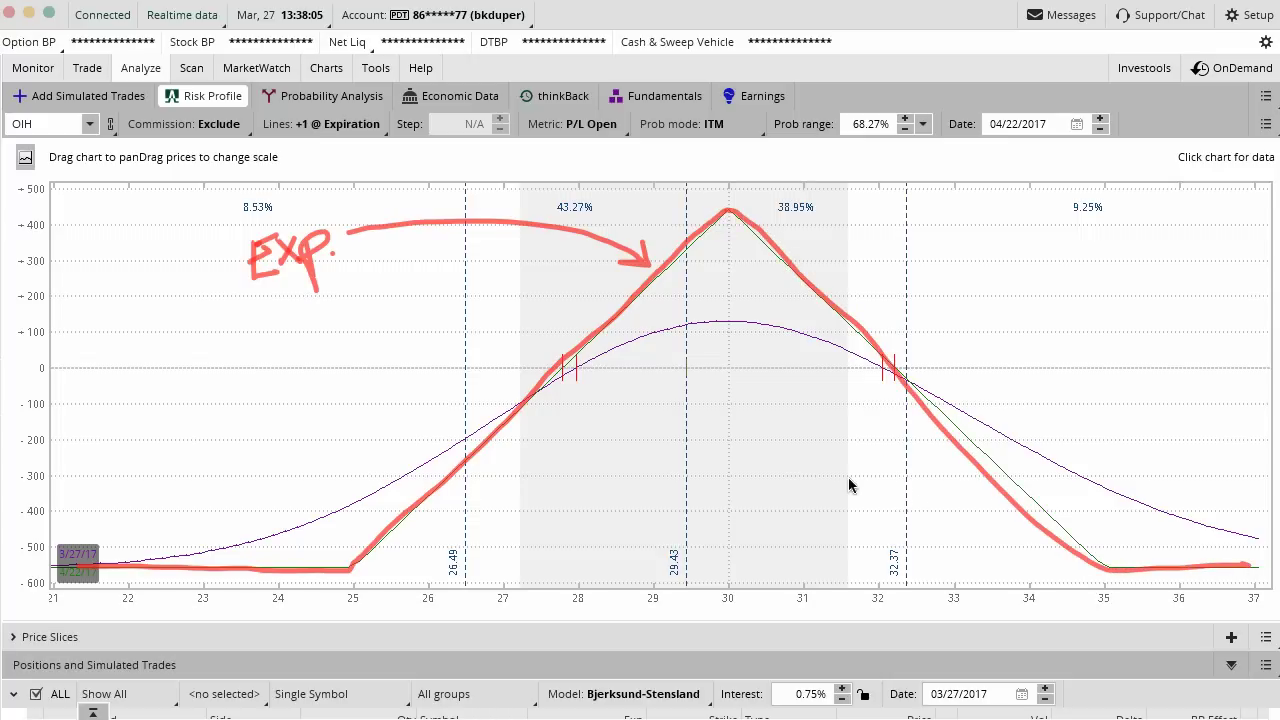
mouse_move(1062, 100)
left_mouse_down()
mouse_move(1030, 86)
mouse_move(1085, 118)
mouse_move(1056, 86)
left_mouse_up()
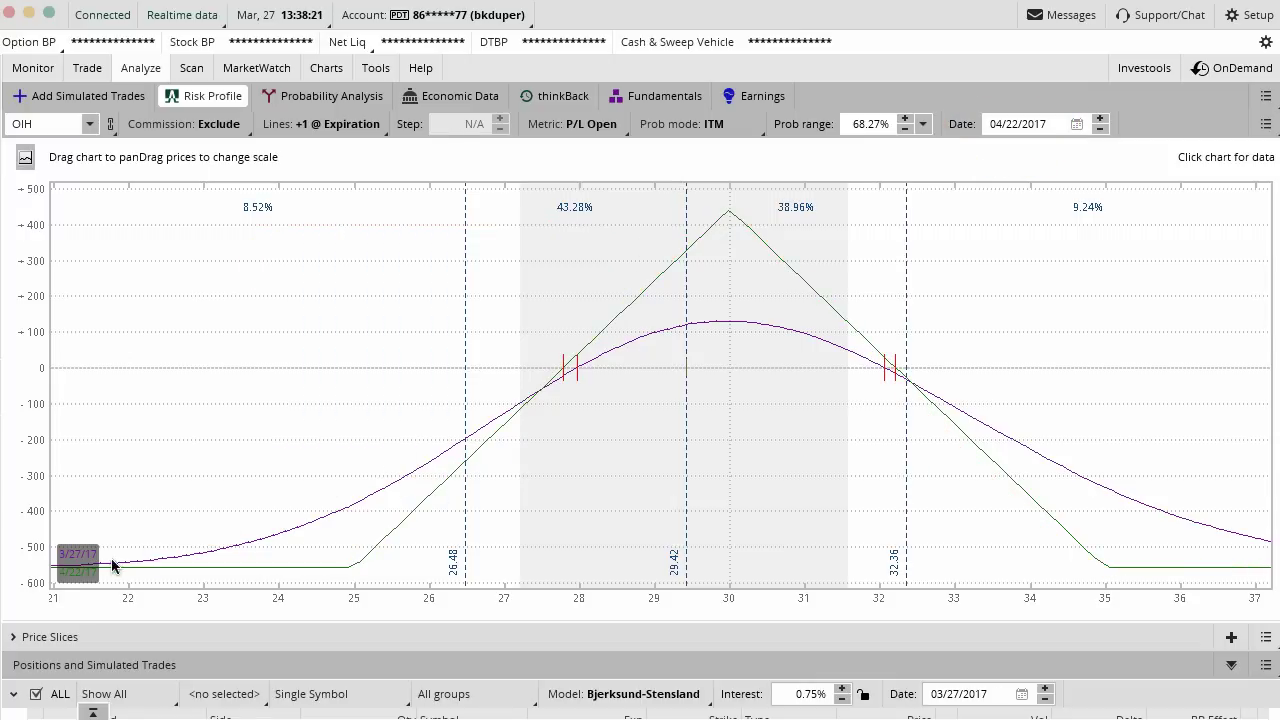
mouse_move(193, 560)
left_mouse_down()
mouse_move(429, 474)
mouse_move(643, 345)
mouse_move(743, 331)
mouse_move(846, 354)
mouse_move(1079, 483)
mouse_move(1274, 547)
left_mouse_up()
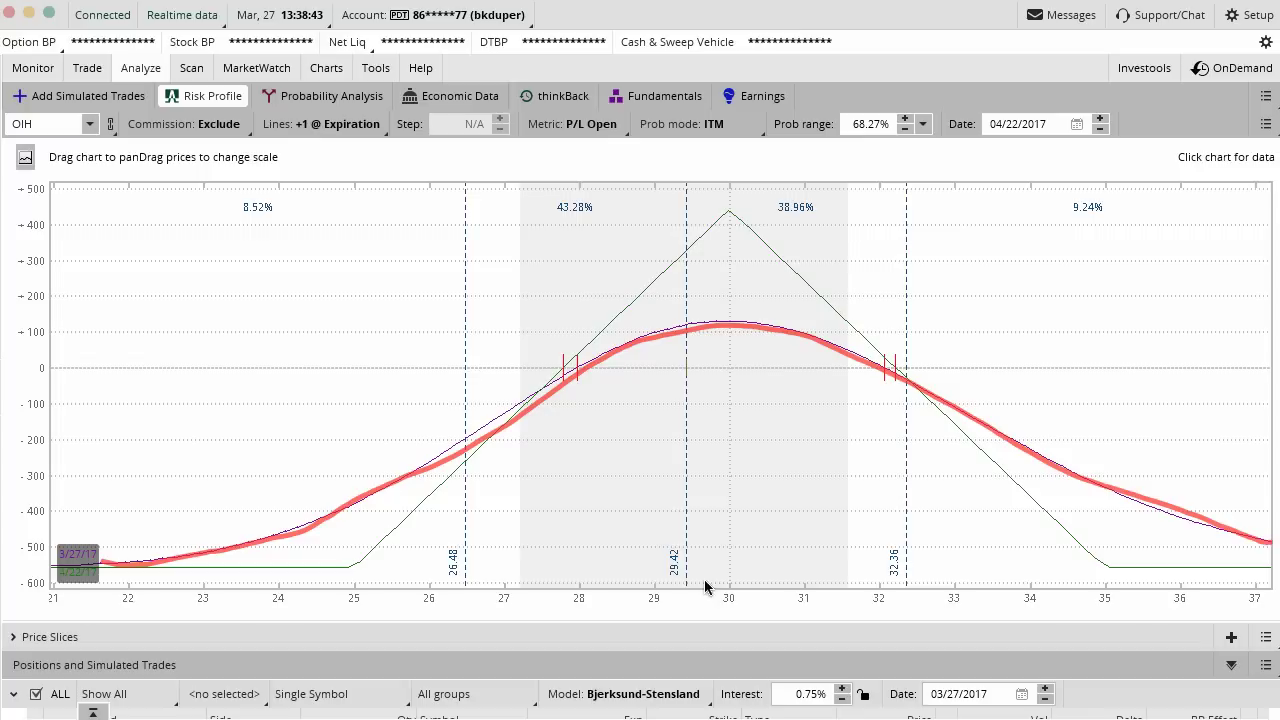
mouse_move(706, 581)
left_mouse_down()
mouse_move(171, 580)
mouse_move(330, 625)
mouse_move(1083, 608)
mouse_move(656, 580)
left_mouse_up()
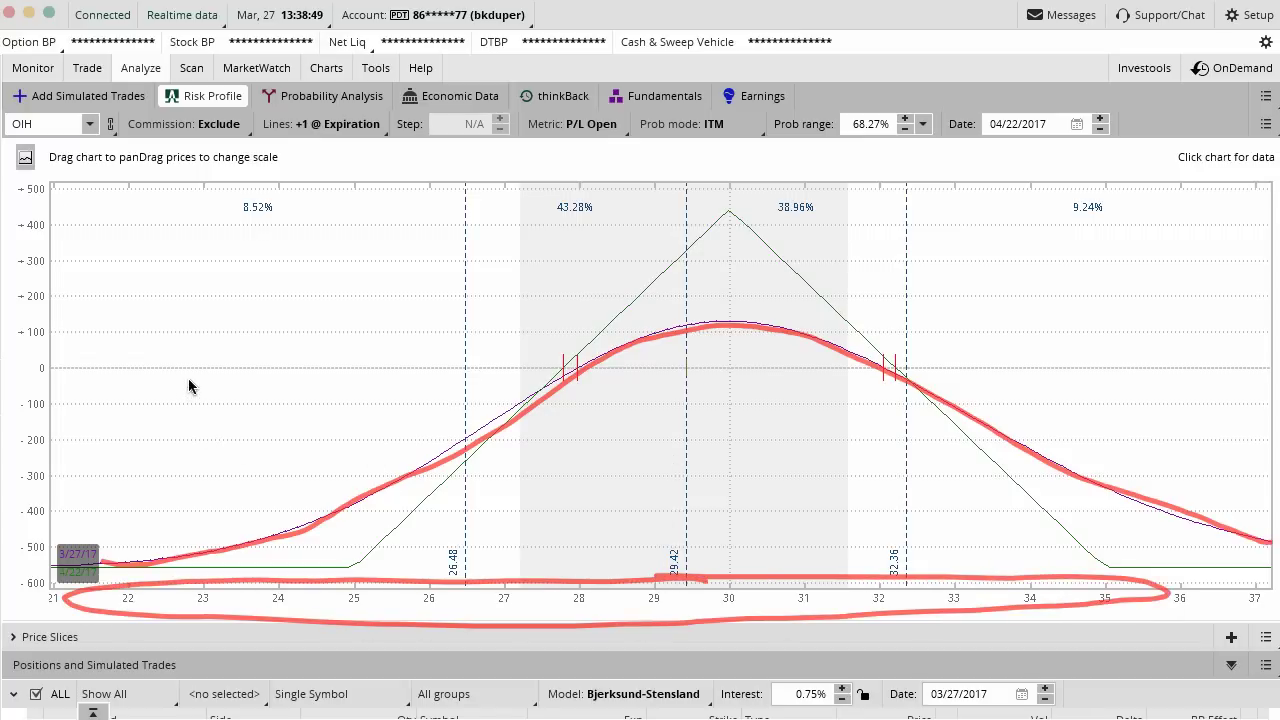
Compare the current-day profit/loss with the expiration profit/loss at the current price slice and around the peak of the graph
mouse_move(189, 381)
left_mouse_down()
mouse_move(100, 543)
mouse_move(111, 521)
left_mouse_up()
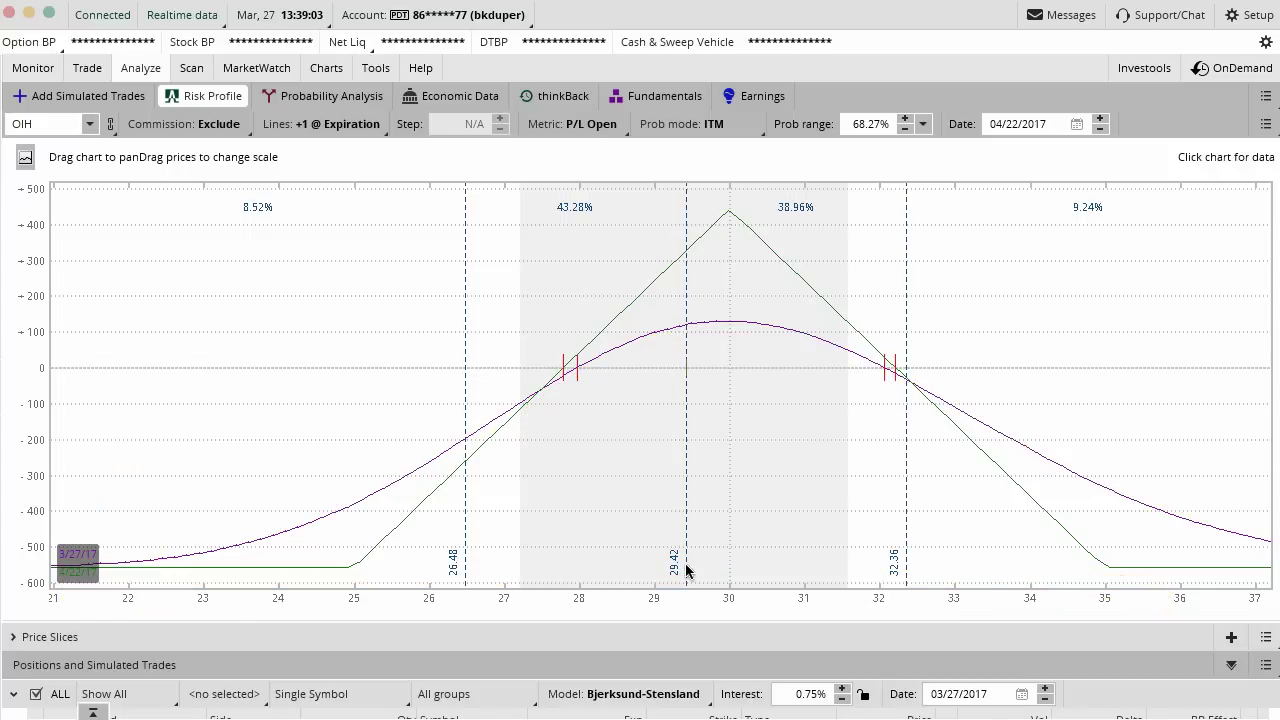
mouse_move(684, 541)
left_mouse_down()
mouse_move(664, 556)
mouse_move(690, 543)
left_mouse_up()
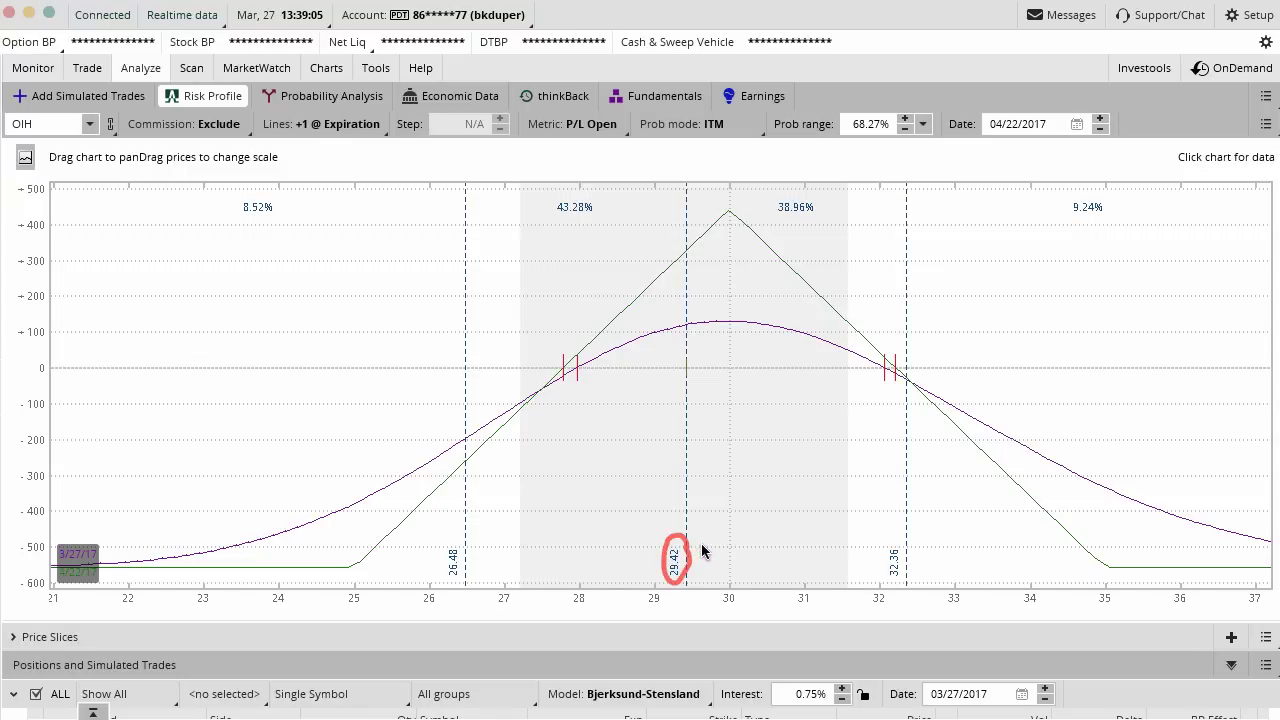
left_click(685, 326)
left_click_drag(683, 256, 688, 250)
mouse_move(685, 327)
left_mouse_down()
mouse_move(688, 252)
mouse_move(685, 323)
mouse_move(703, 295)
left_mouse_up()
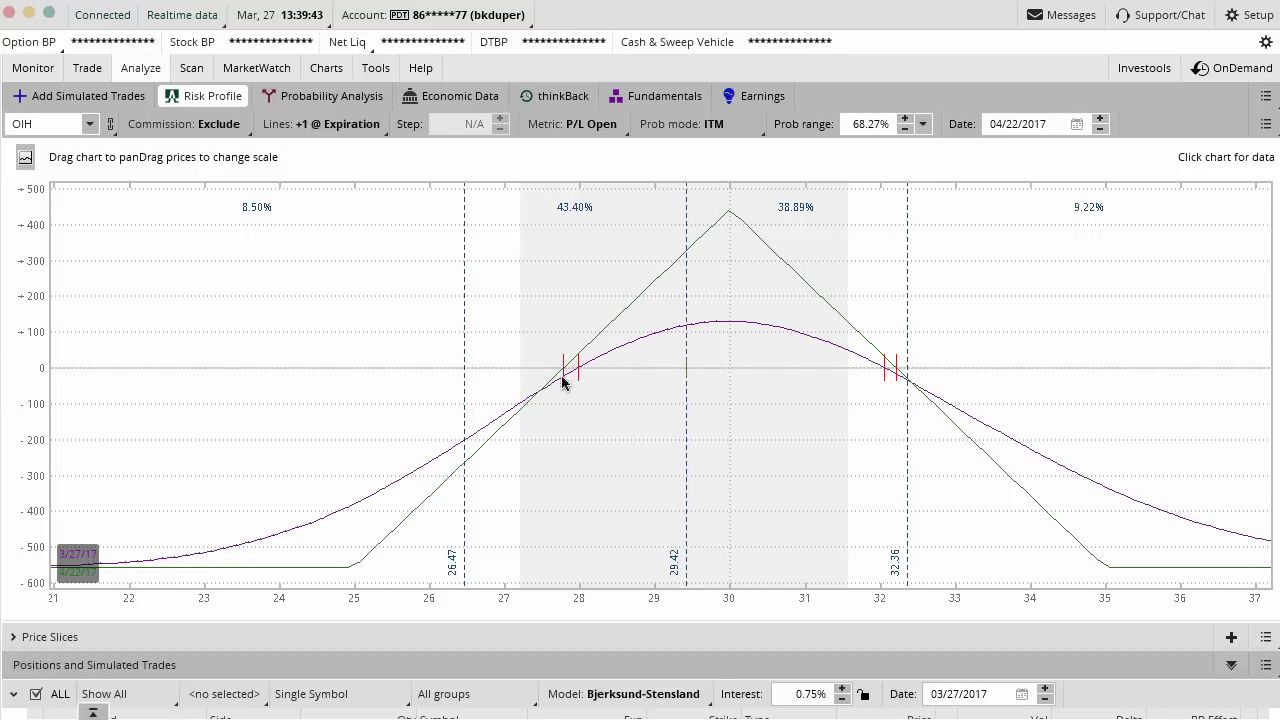
mouse_move(534, 393)
left_mouse_down()
mouse_move(603, 352)
mouse_move(778, 309)
mouse_move(876, 350)
left_mouse_up()
left_click_drag(598, 330, 864, 306)
left_click_drag(599, 306, 778, 278)
left_click_drag(688, 263, 771, 251)
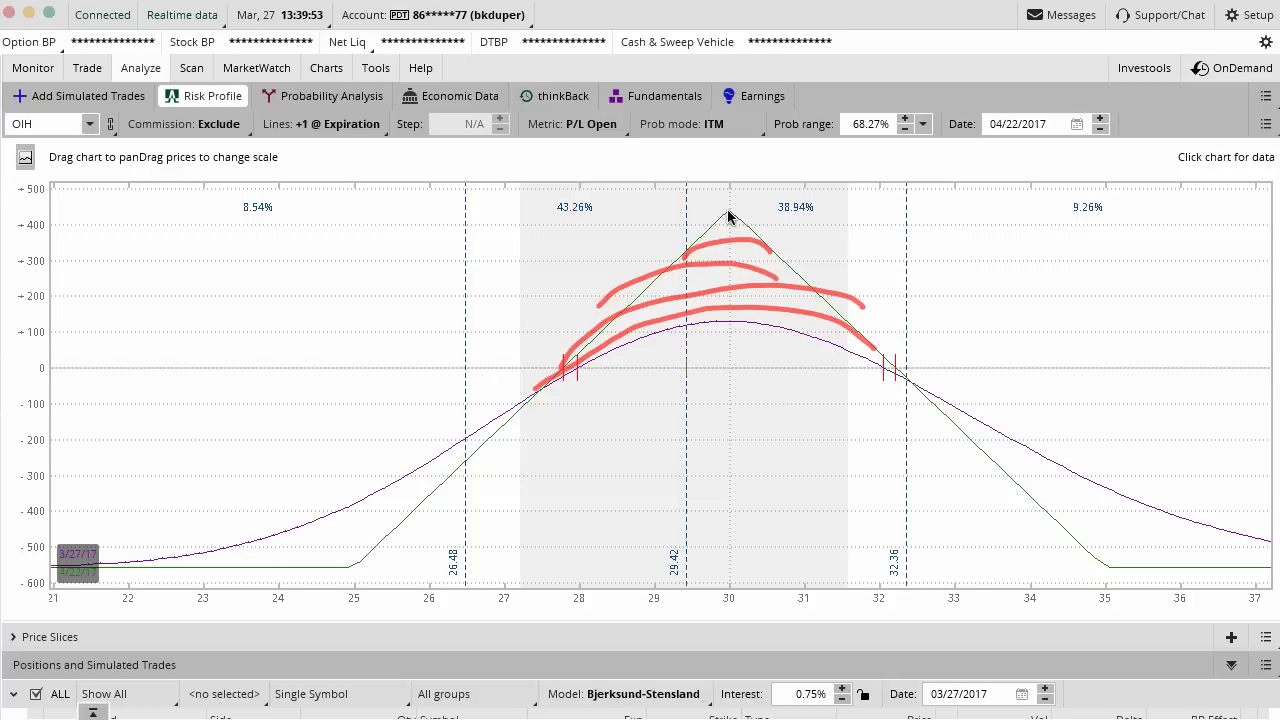
key("Escape")
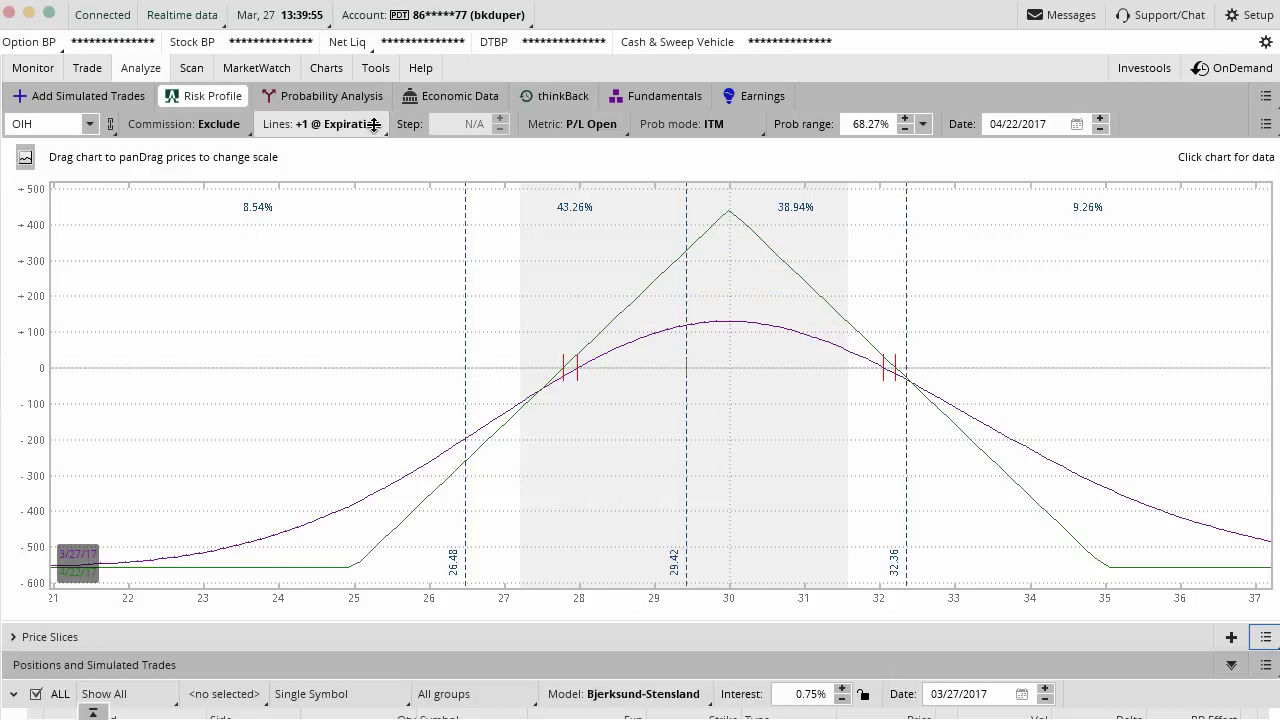
Set the graph lines to +4 @ Day Step and narrow the price axis to about 28 through 31.6
left_click(310, 124)
mouse_move(310, 206)
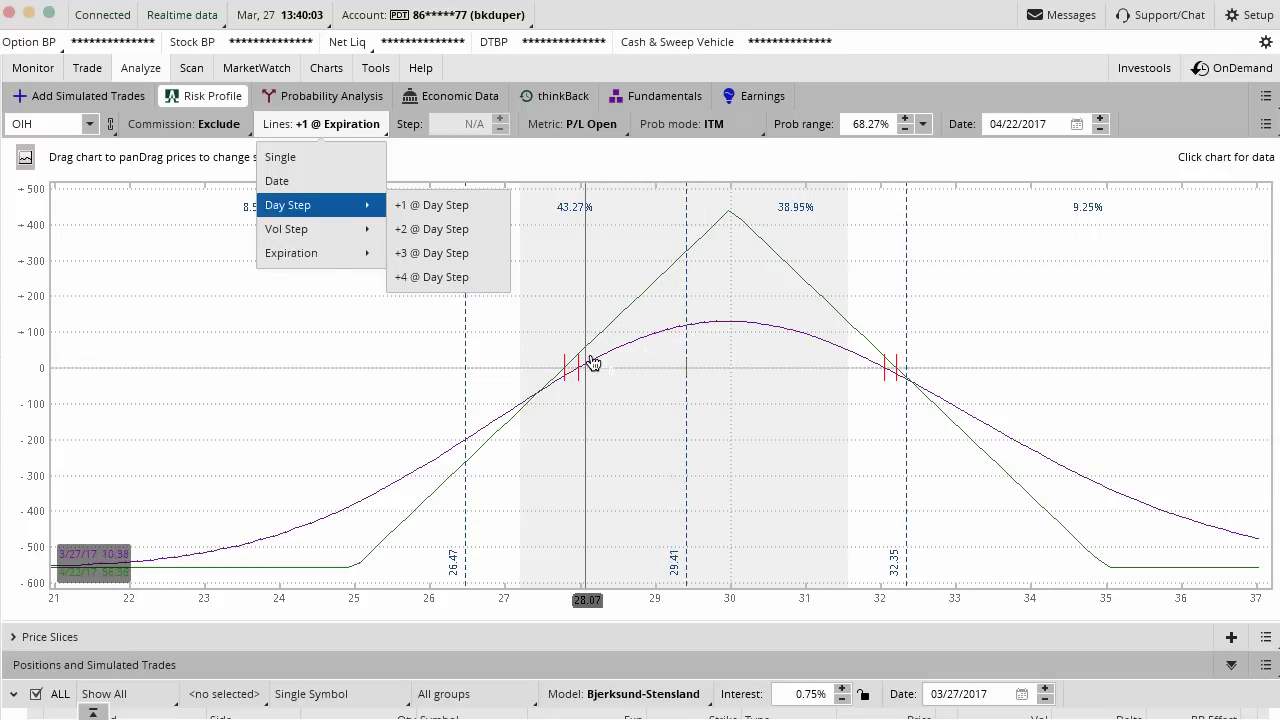
left_click(463, 277)
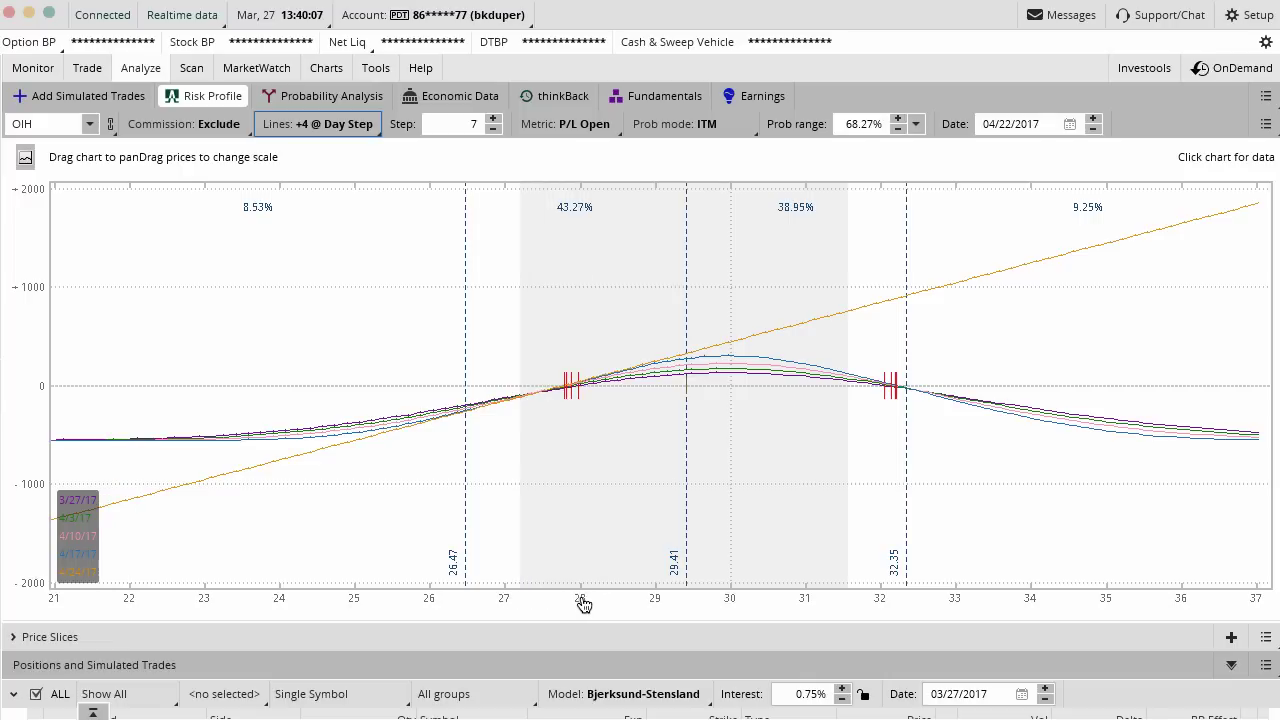
left_click_drag(580, 604, 272, 508)
left_click_drag(409, 603, 260, 503)
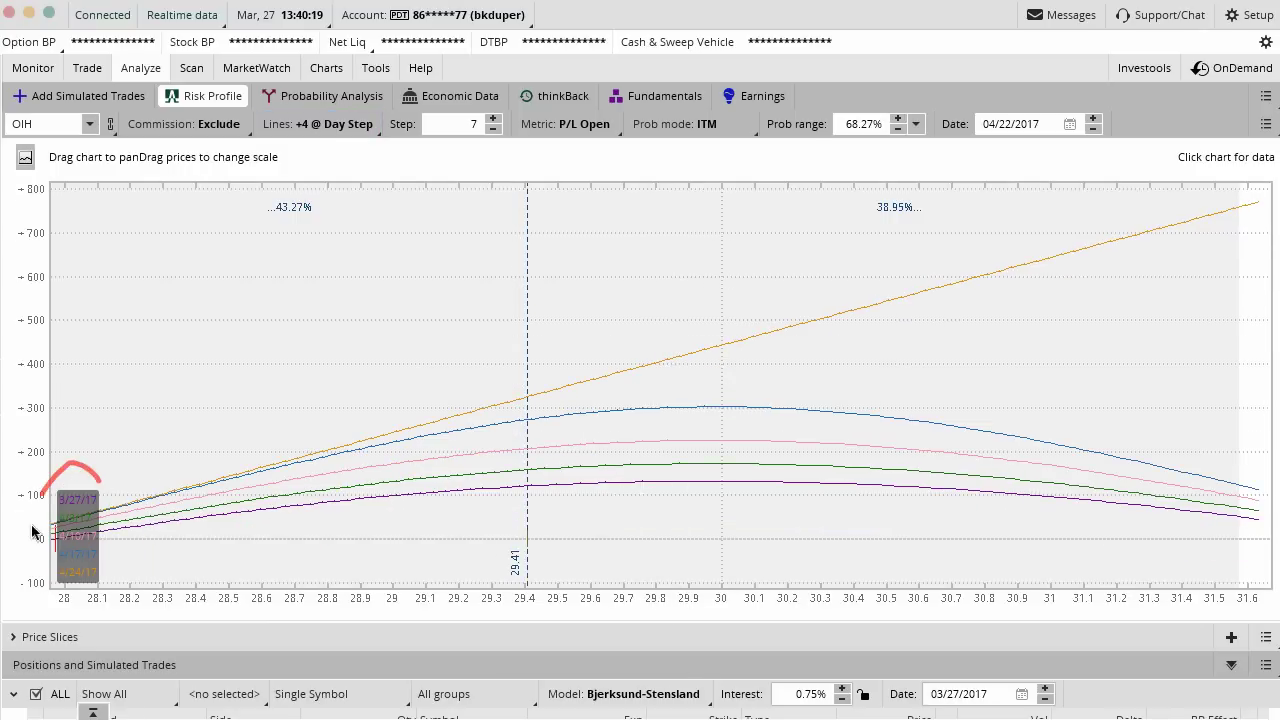
Examine the dates in the legend and how the matching curves progress toward the expiration shape
mouse_move(30, 549)
left_mouse_down()
mouse_move(100, 484)
mouse_move(106, 507)
mouse_move(80, 527)
mouse_move(104, 527)
mouse_move(95, 561)
mouse_move(115, 579)
left_mouse_up()
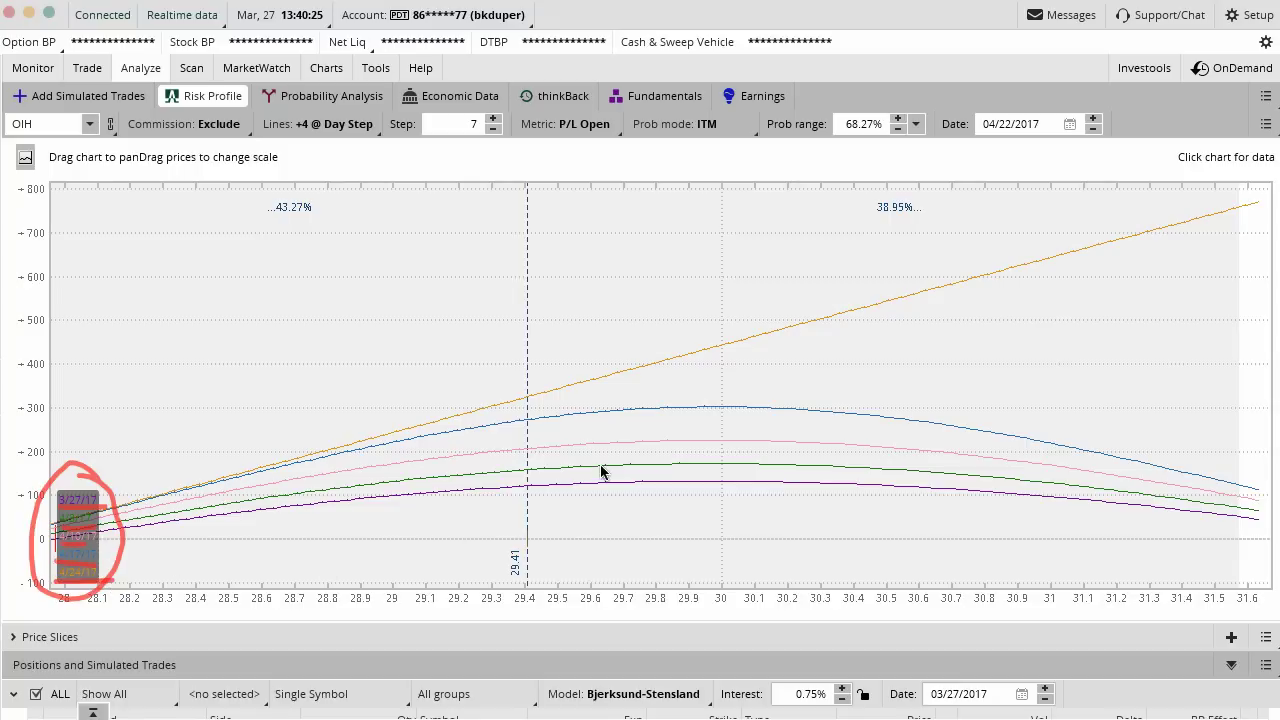
mouse_move(567, 482)
left_mouse_down()
mouse_move(779, 484)
mouse_move(781, 468)
left_mouse_up()
left_click_drag(562, 446, 730, 446)
left_click_drag(569, 416, 757, 424)
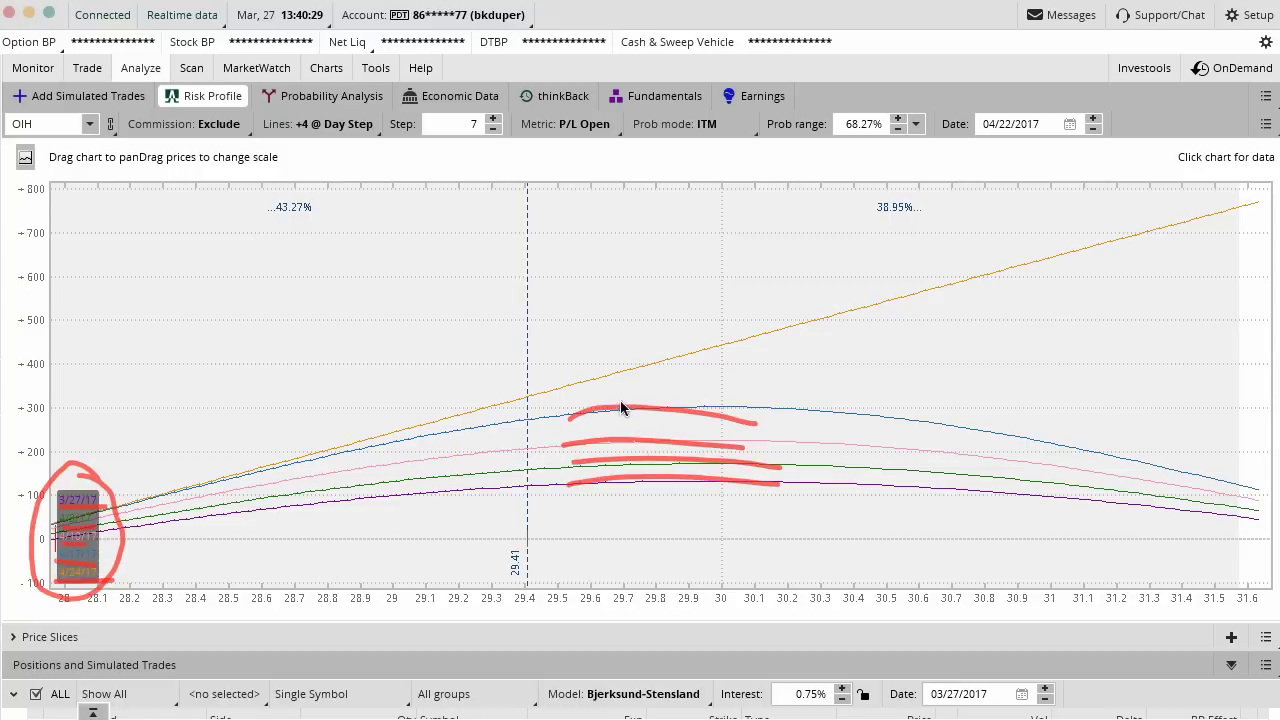
mouse_move(255, 575)
left_mouse_down()
mouse_move(648, 236)
mouse_move(920, 552)
left_mouse_up()
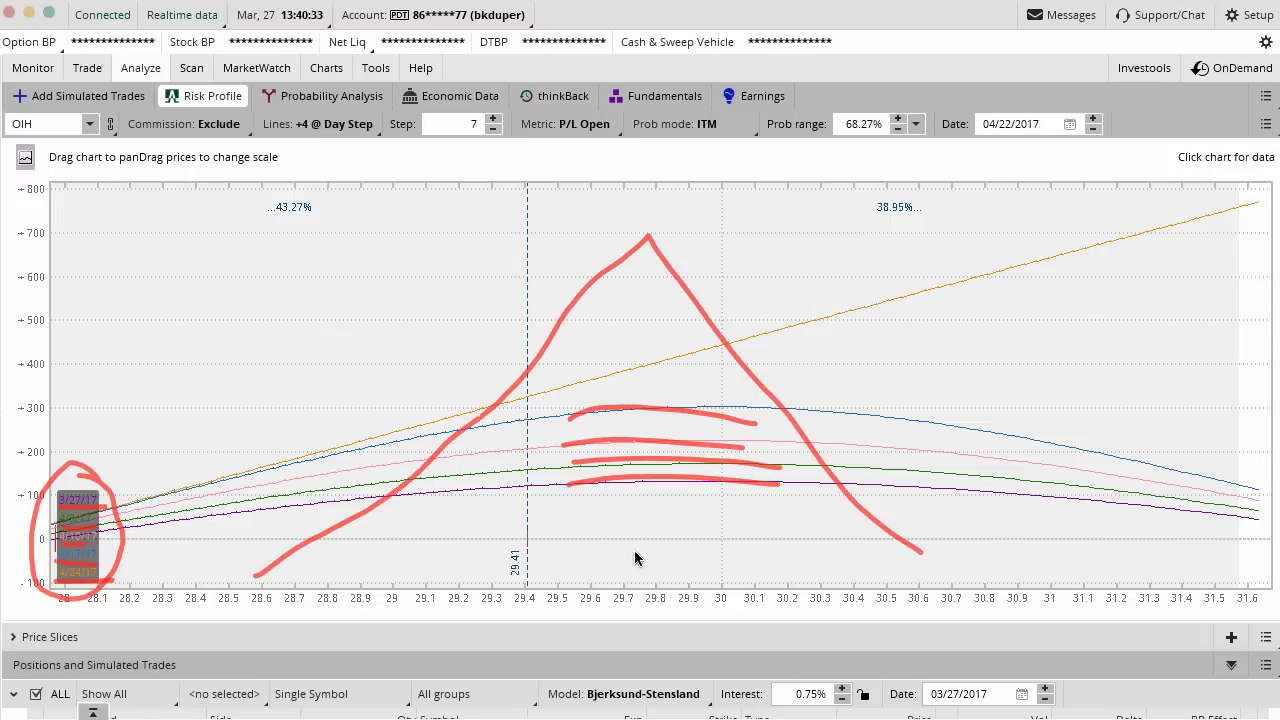
key("Escape")
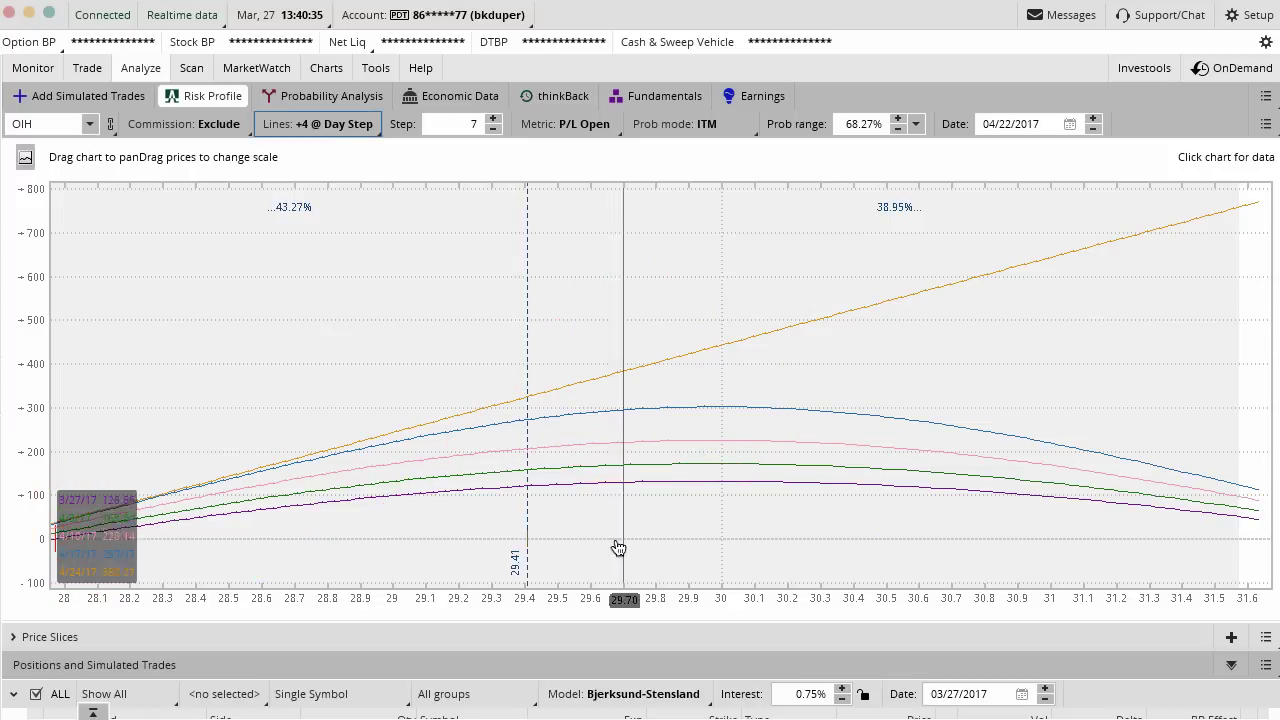
Set the graph lines back to +1 @ Expiration
left_click(363, 125)
mouse_move(360, 253)
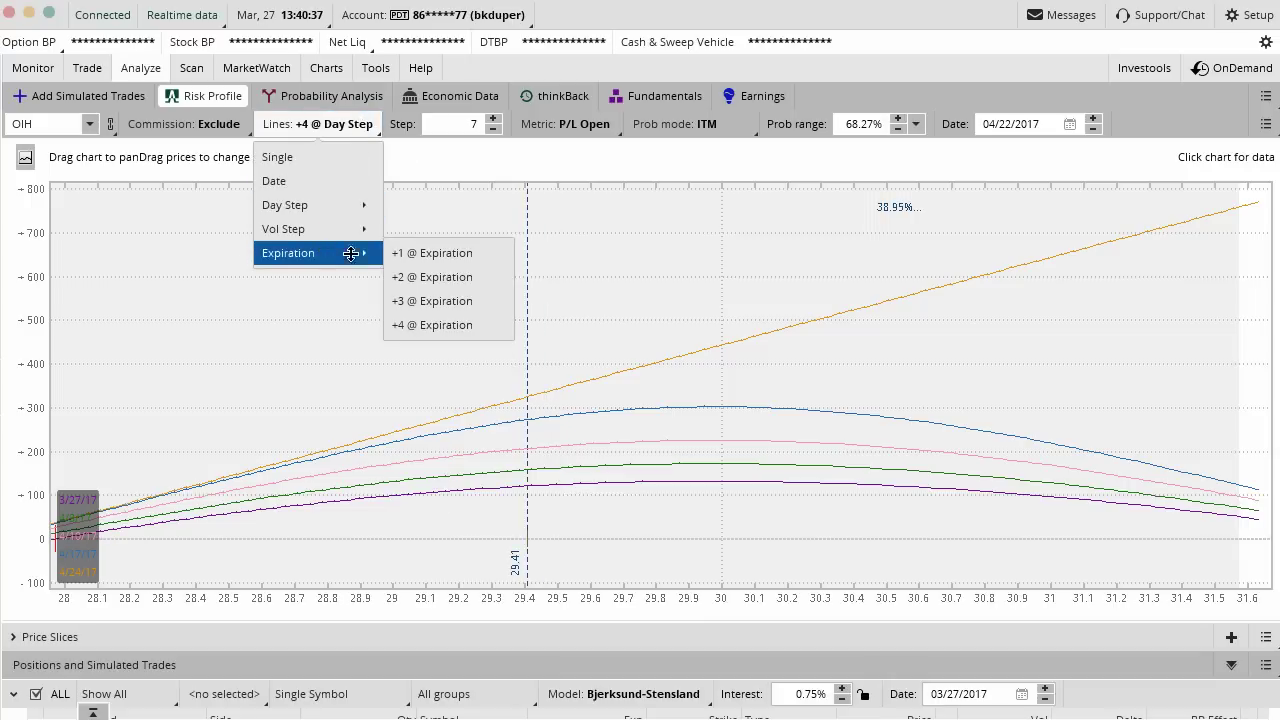
left_click(401, 261)
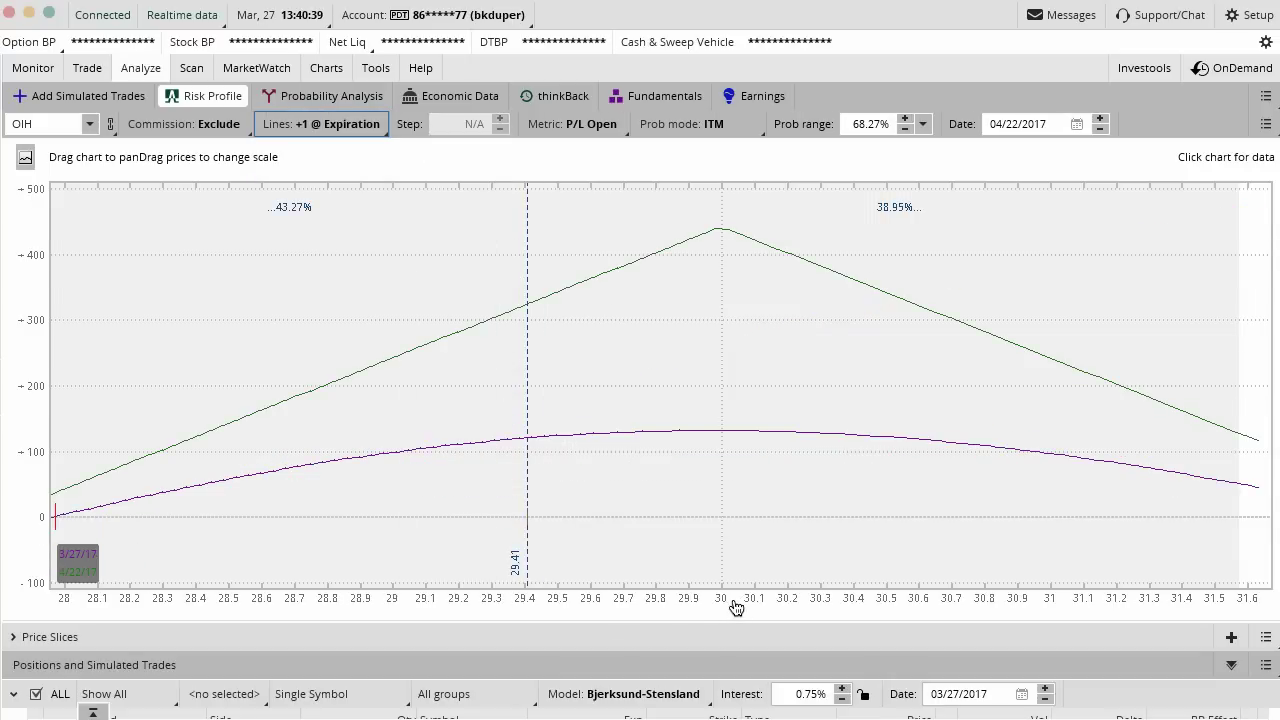
Widen the price axis and examine both profit/loss lines for a stock price drop from the current slice to 26
left_click_drag(734, 606, 257, 597)
left_click_drag(458, 550, 786, 520)
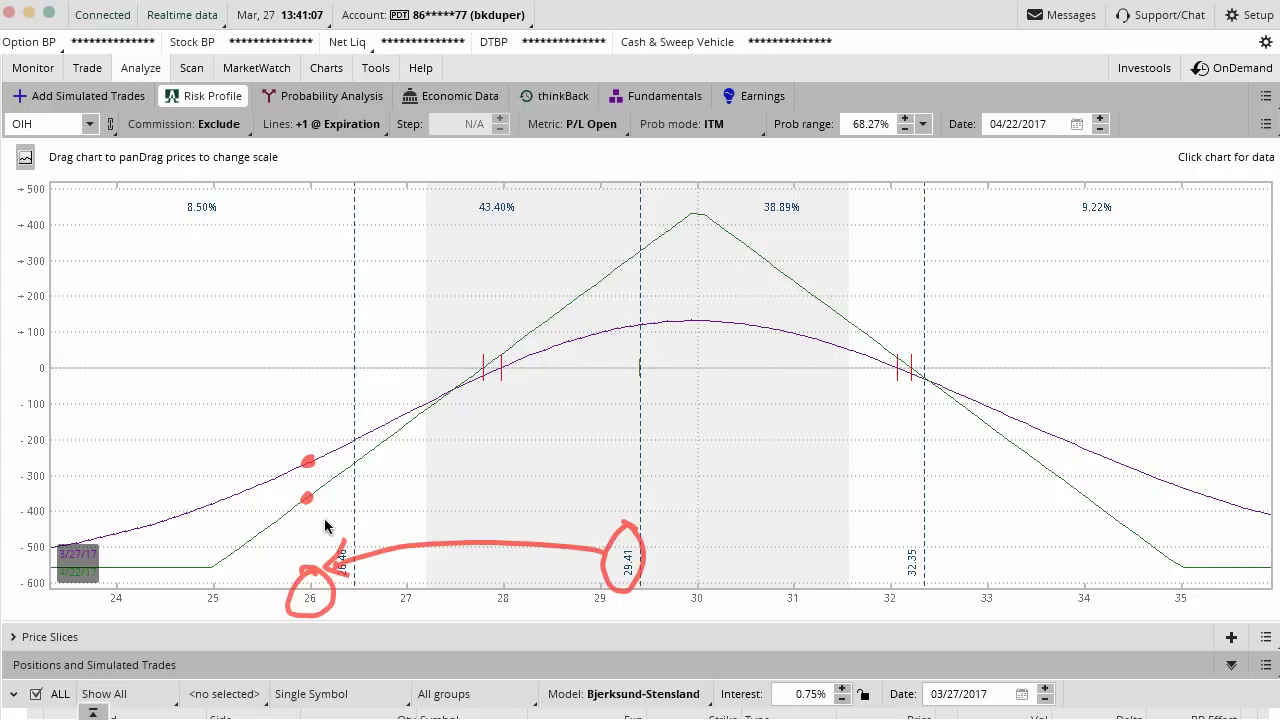
key("Escape")
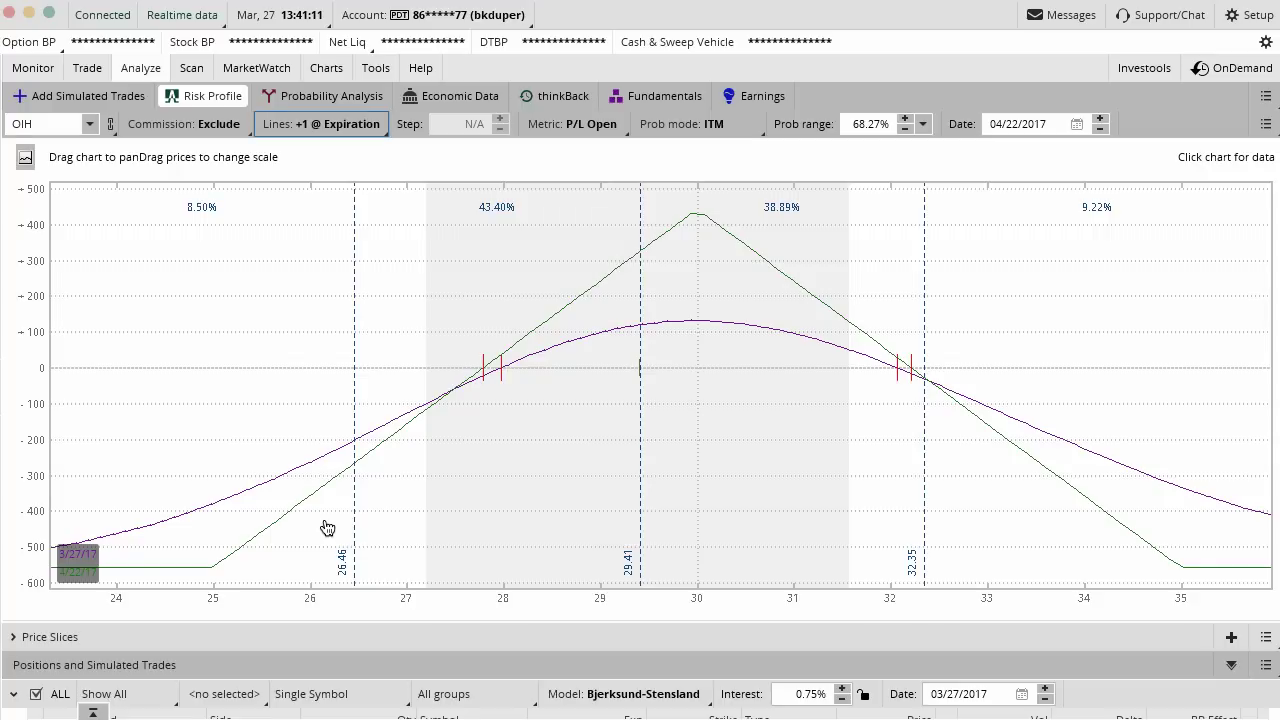
Examine the red break-even markers where the current-day and expiration lines cross zero on each side
left_click_drag(777, 600, 620, 551)
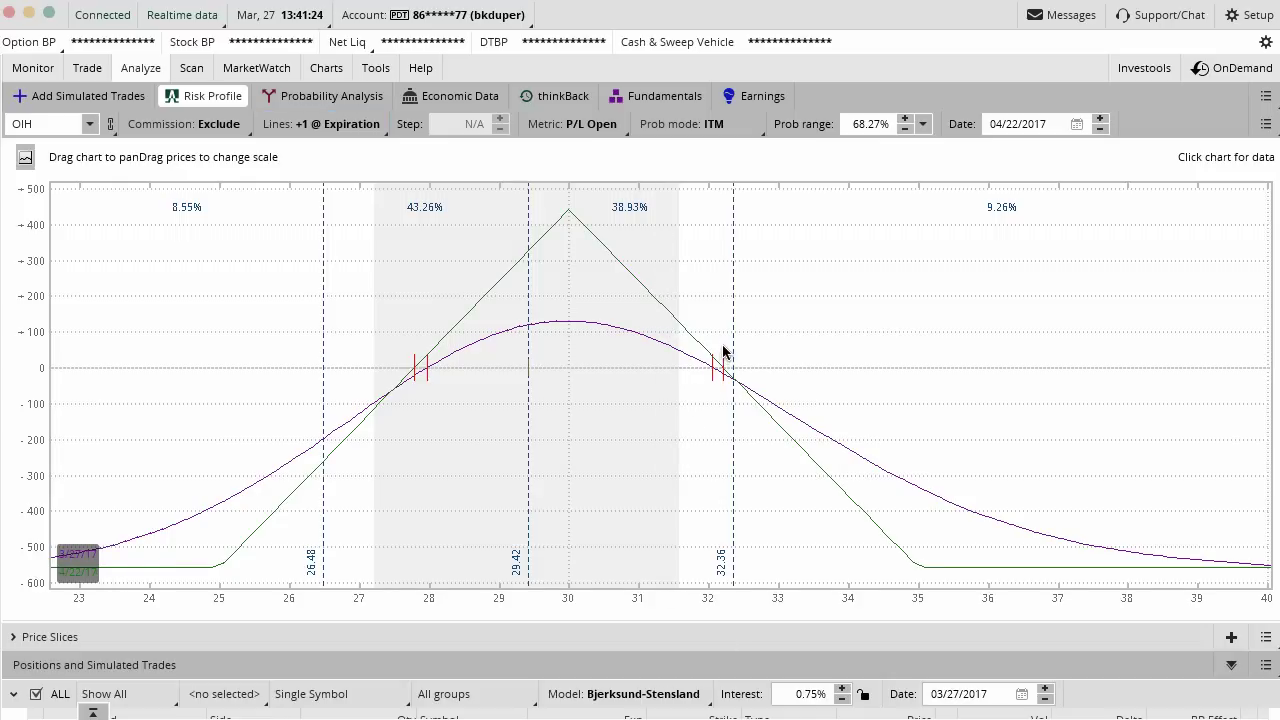
mouse_move(726, 354)
left_mouse_down()
mouse_move(706, 340)
mouse_move(690, 380)
mouse_move(720, 350)
left_mouse_up()
mouse_move(428, 340)
left_mouse_down()
mouse_move(402, 350)
mouse_move(424, 365)
left_mouse_up()
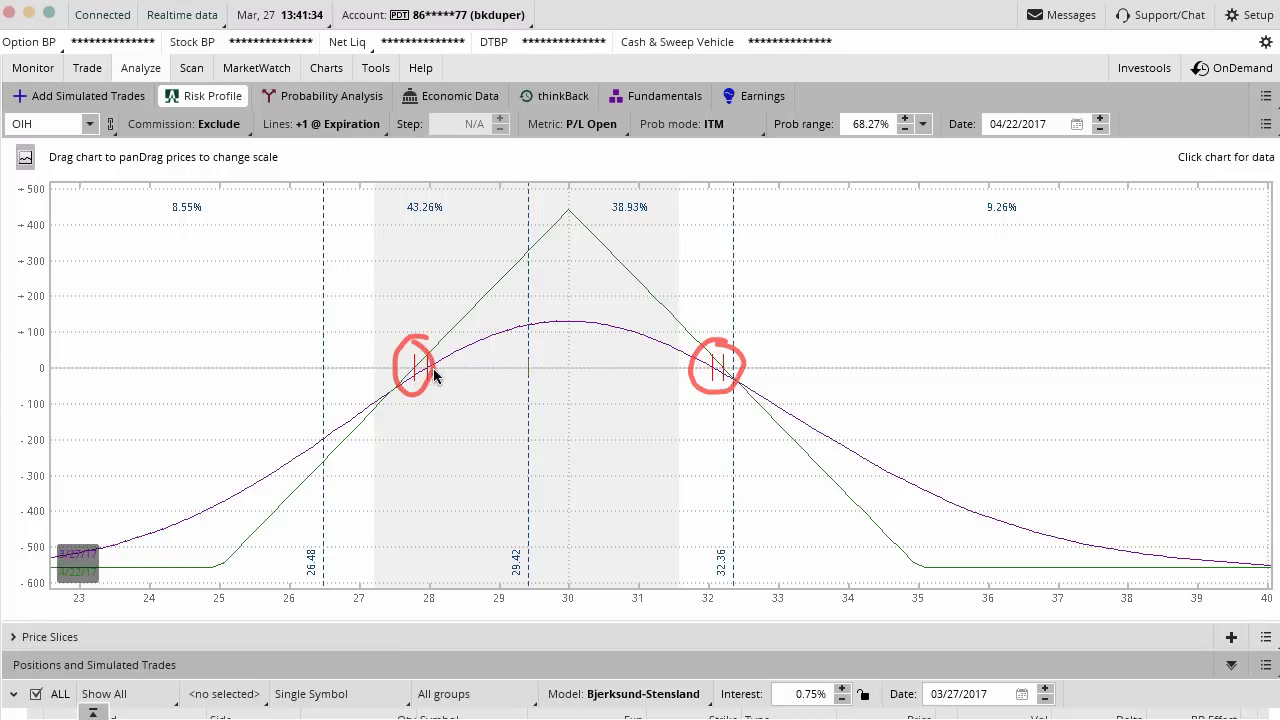
mouse_move(490, 428)
left_mouse_down()
mouse_move(445, 388)
mouse_move(435, 398)
left_mouse_up()
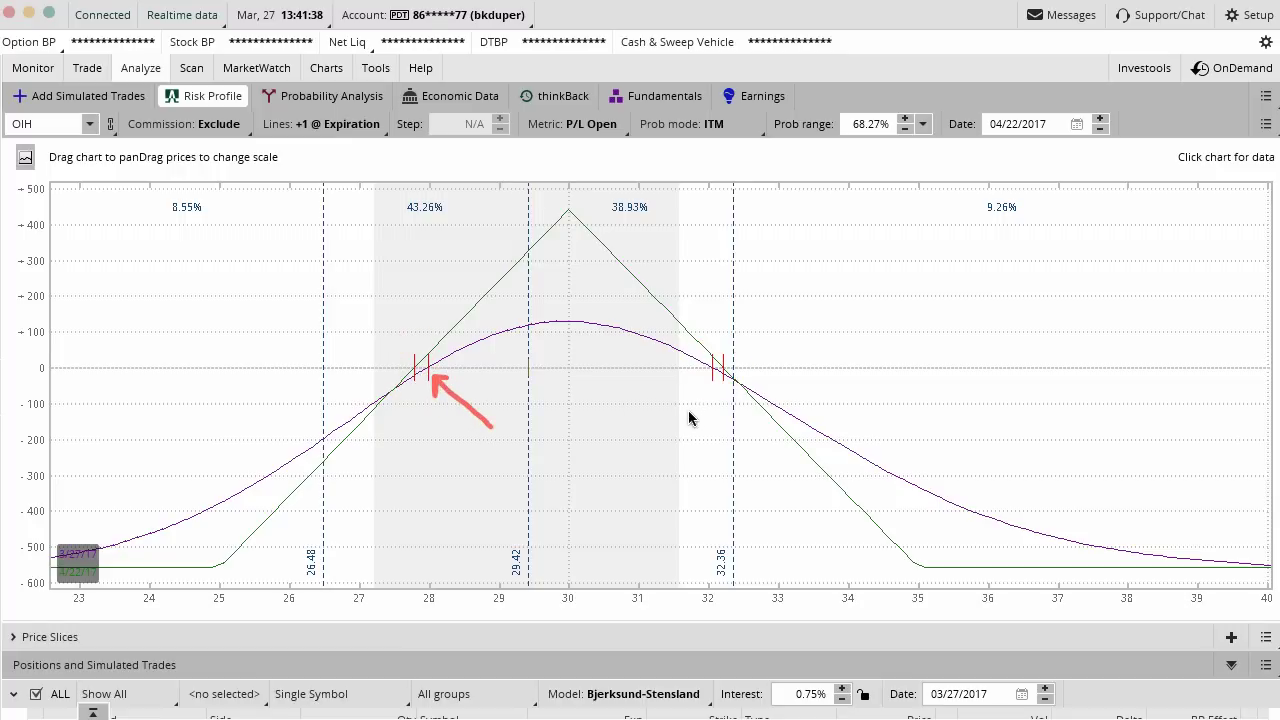
mouse_move(685, 420)
left_mouse_down()
mouse_move(709, 364)
mouse_move(720, 378)
left_mouse_up()
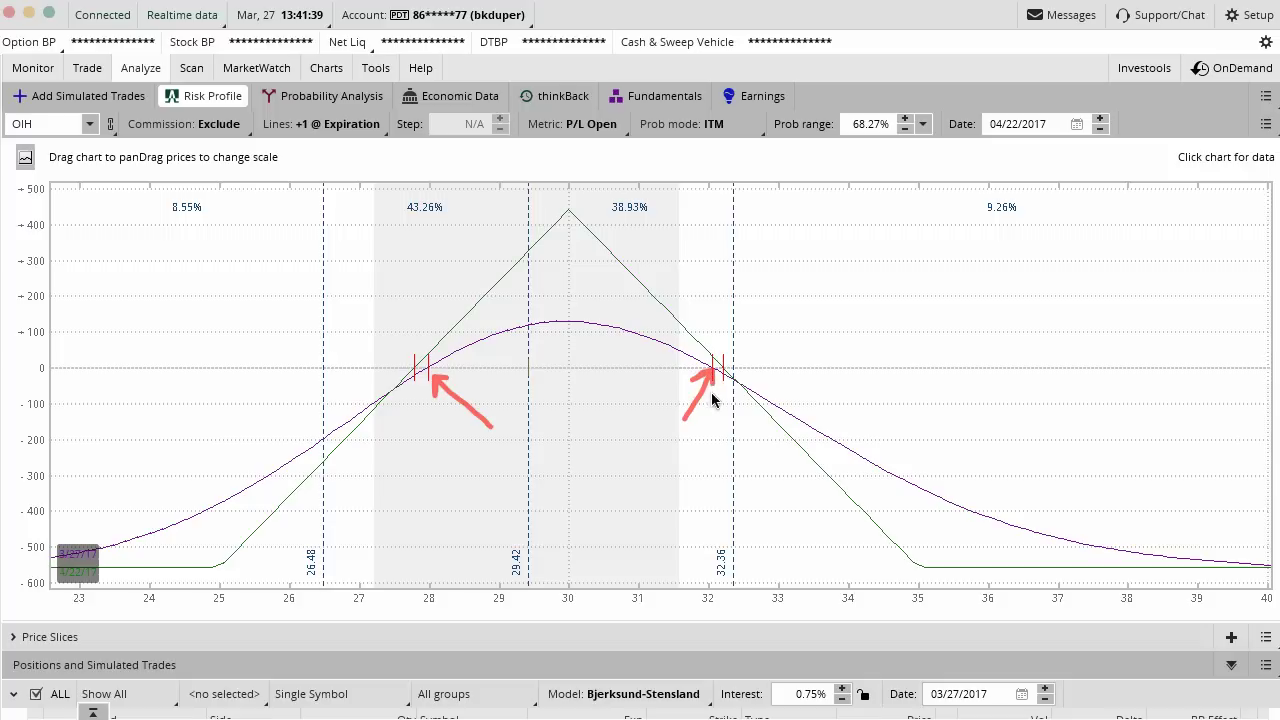
left_click(577, 395)
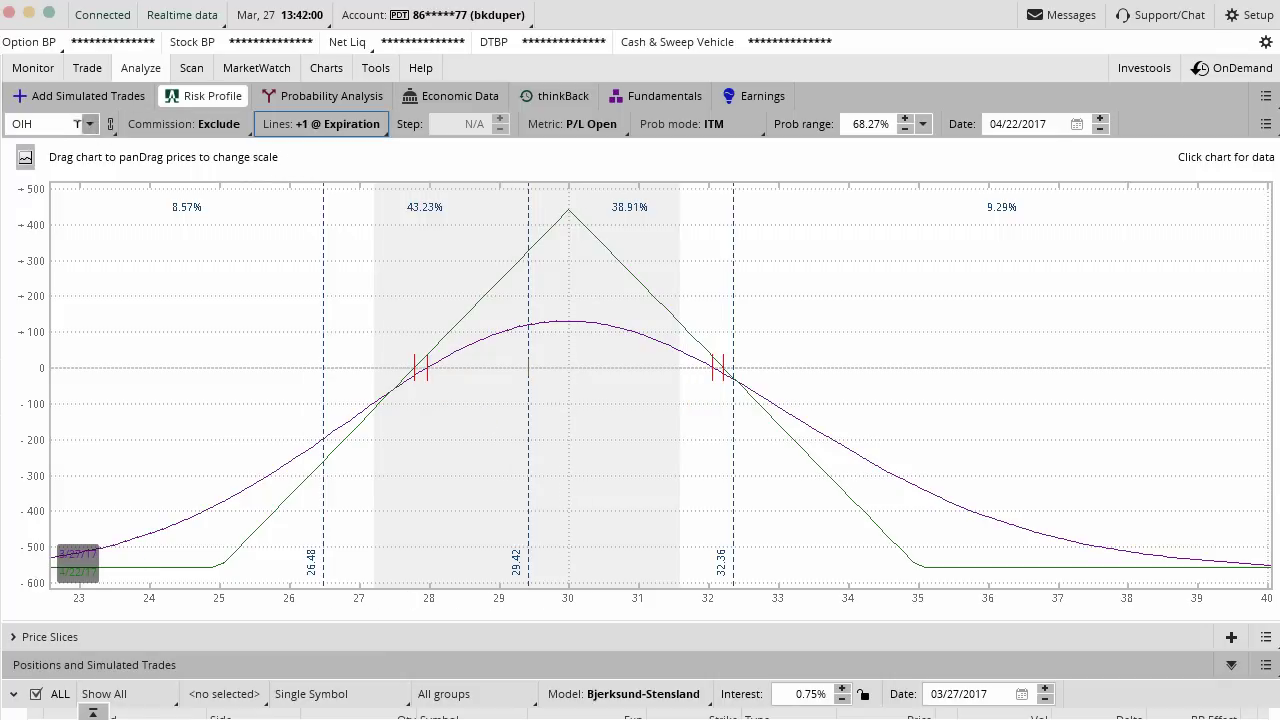
Switch the risk profile to the XRT position and back to OIH
left_click(89, 123)
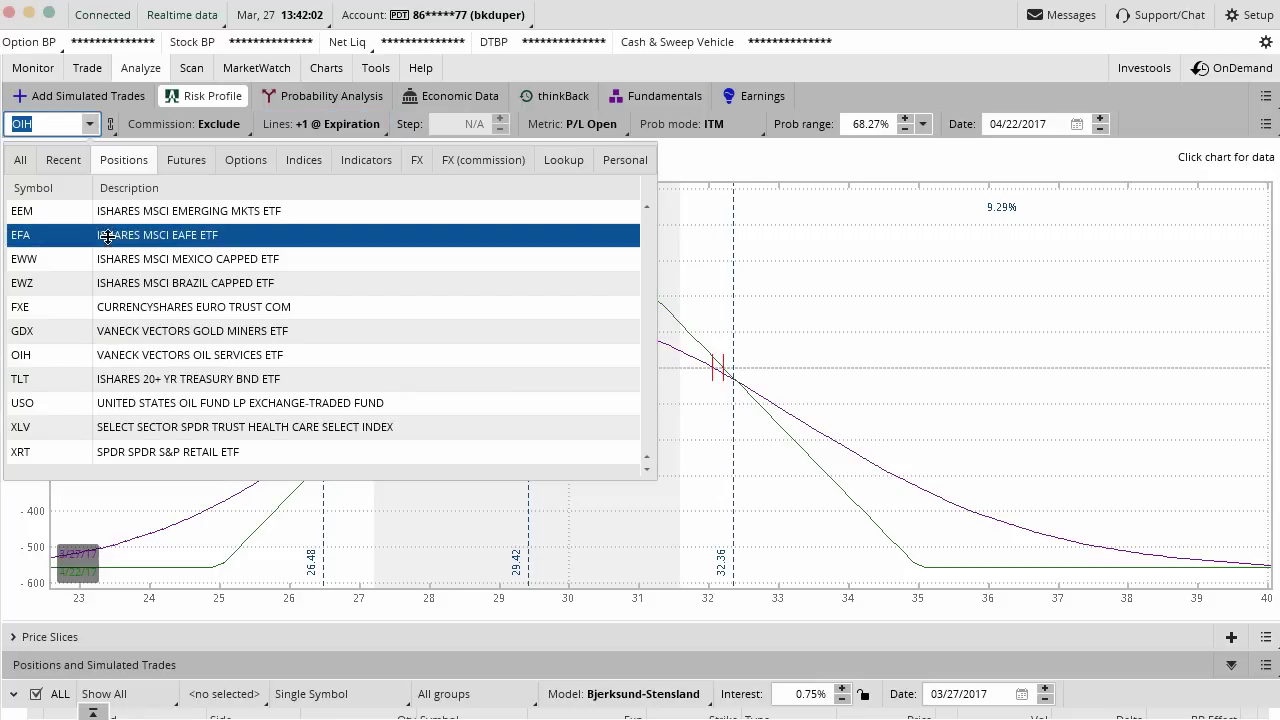
left_click(143, 452)
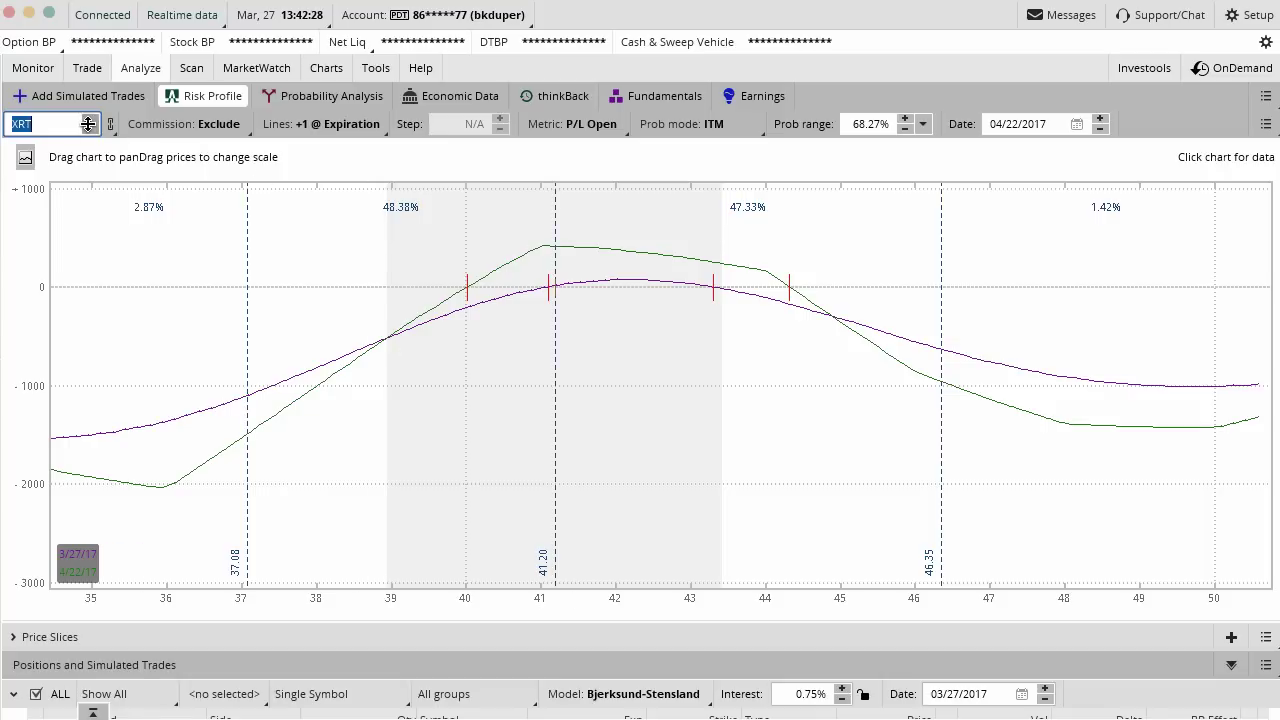
type("OIH")
key("Return")
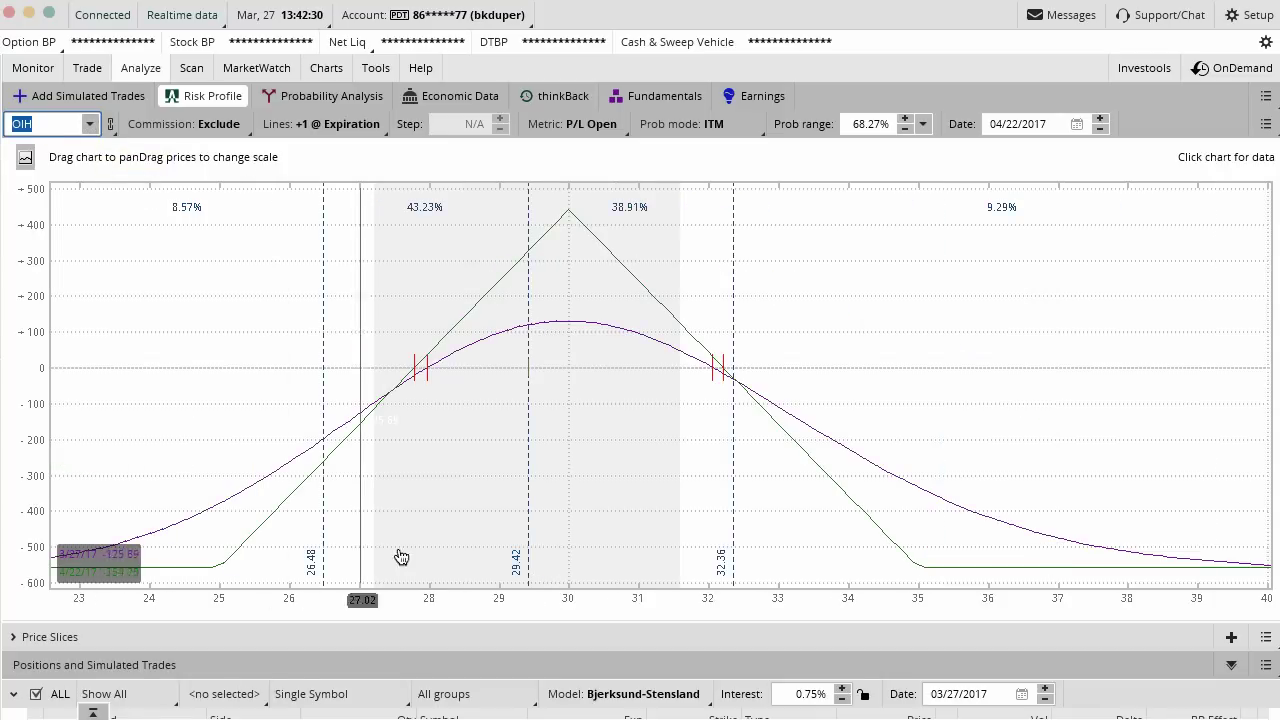
Shrink the graph to expose the list of positions and simulated trades, and set its filter to Hide Simulations
left_click_drag(462, 621, 470, 433)
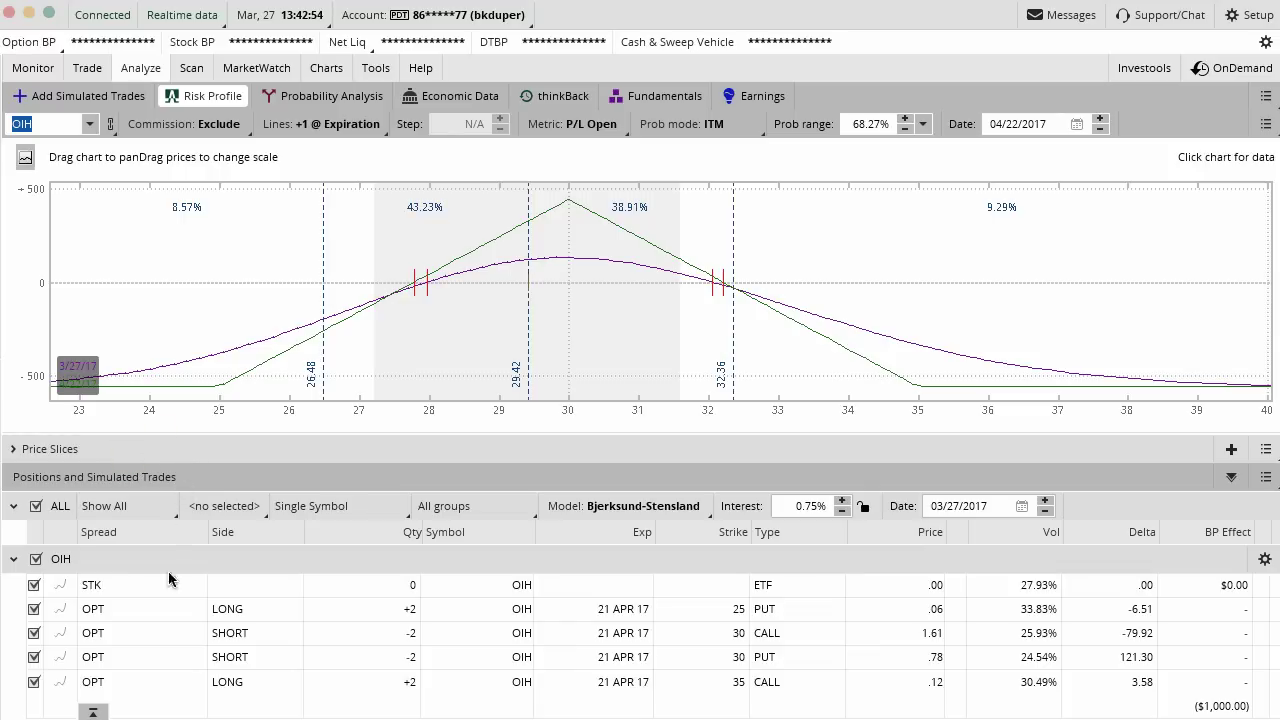
left_click(152, 512)
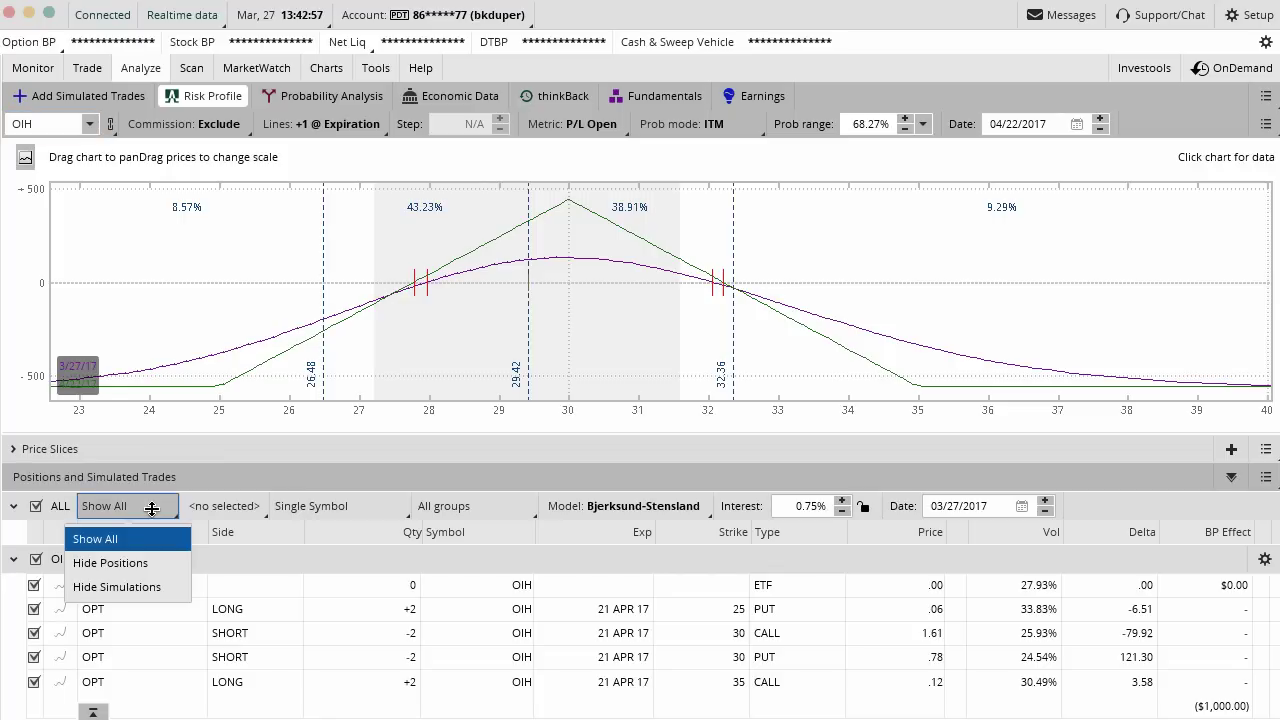
left_click(148, 587)
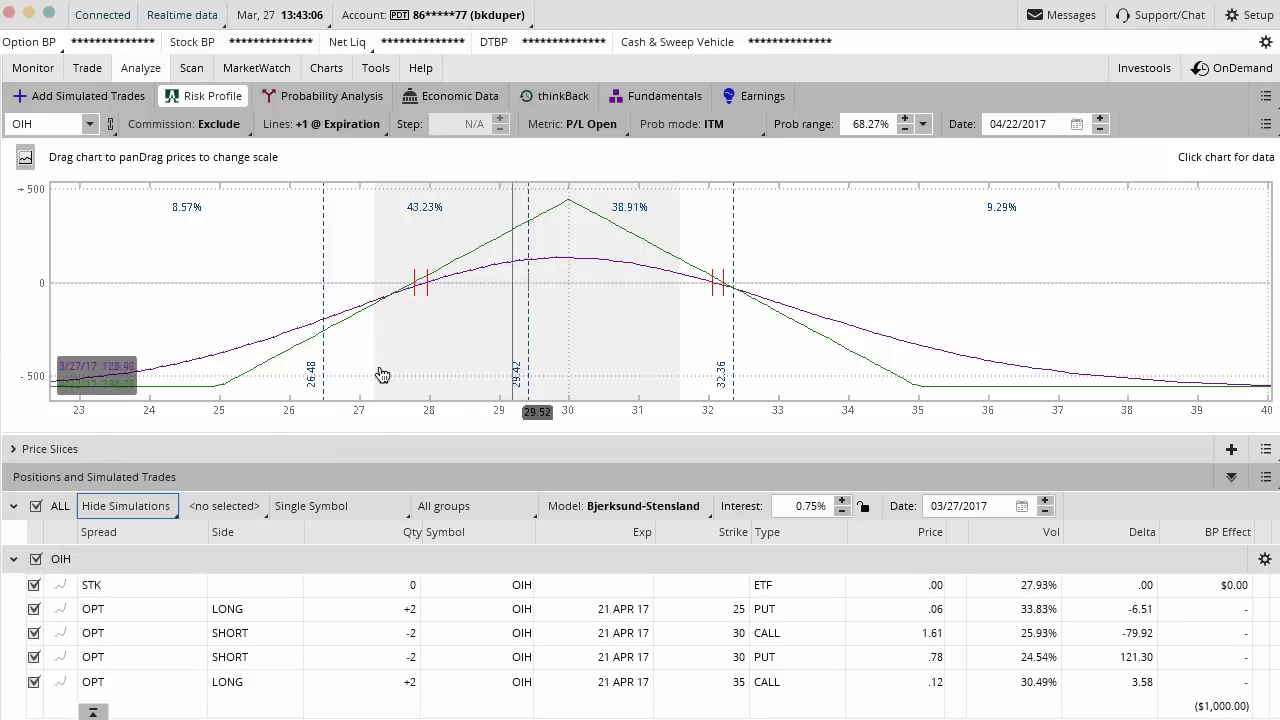
Try the Hide Positions filter on the trade list and return it to Show All
left_click(163, 503)
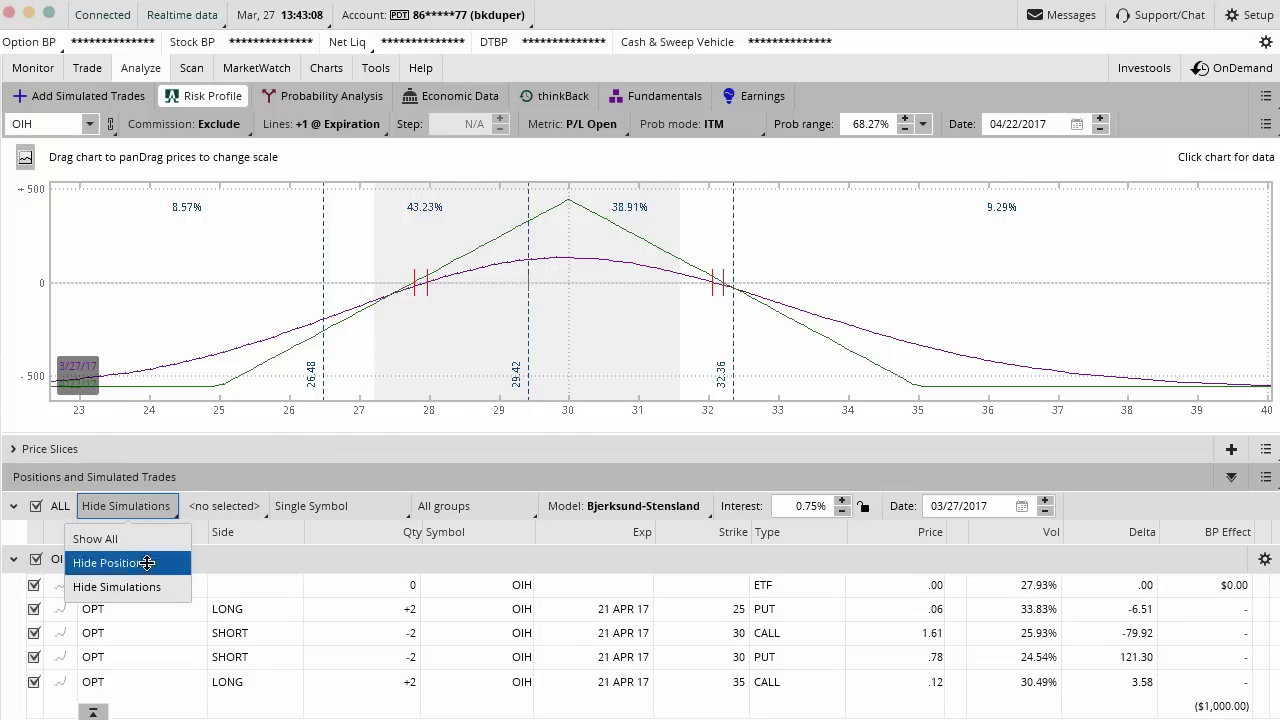
left_click(147, 563)
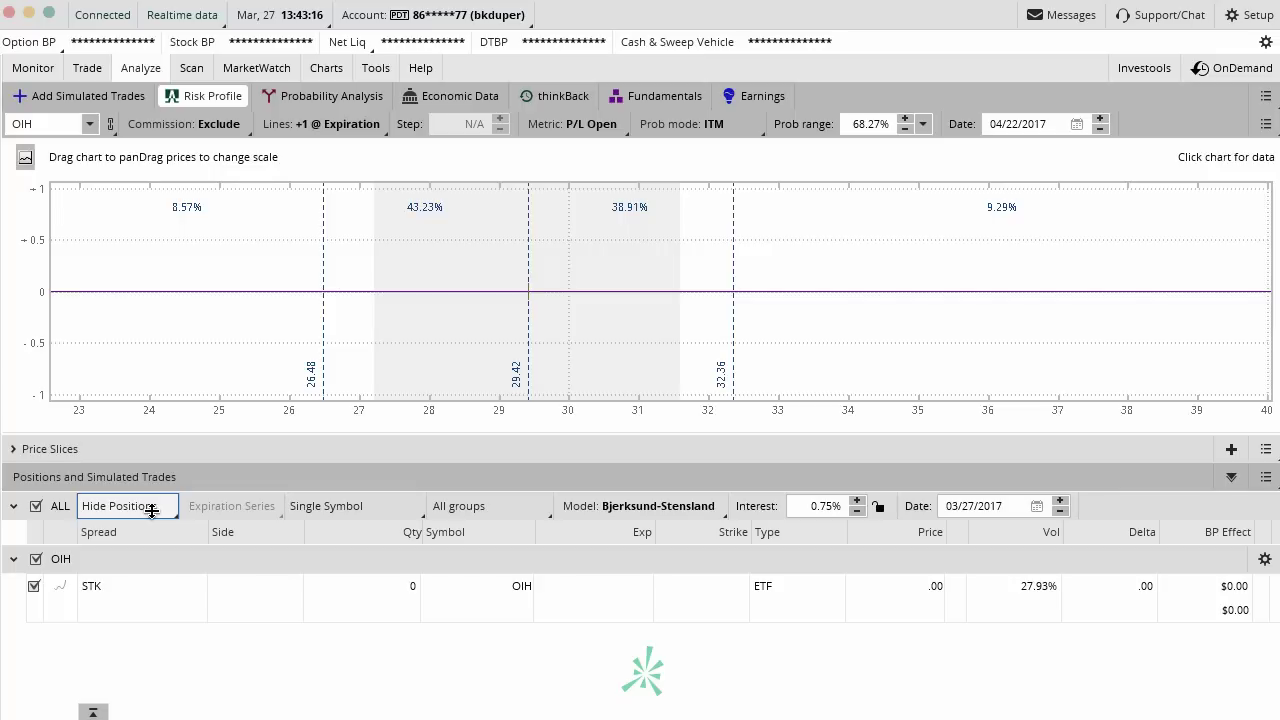
left_click(152, 510)
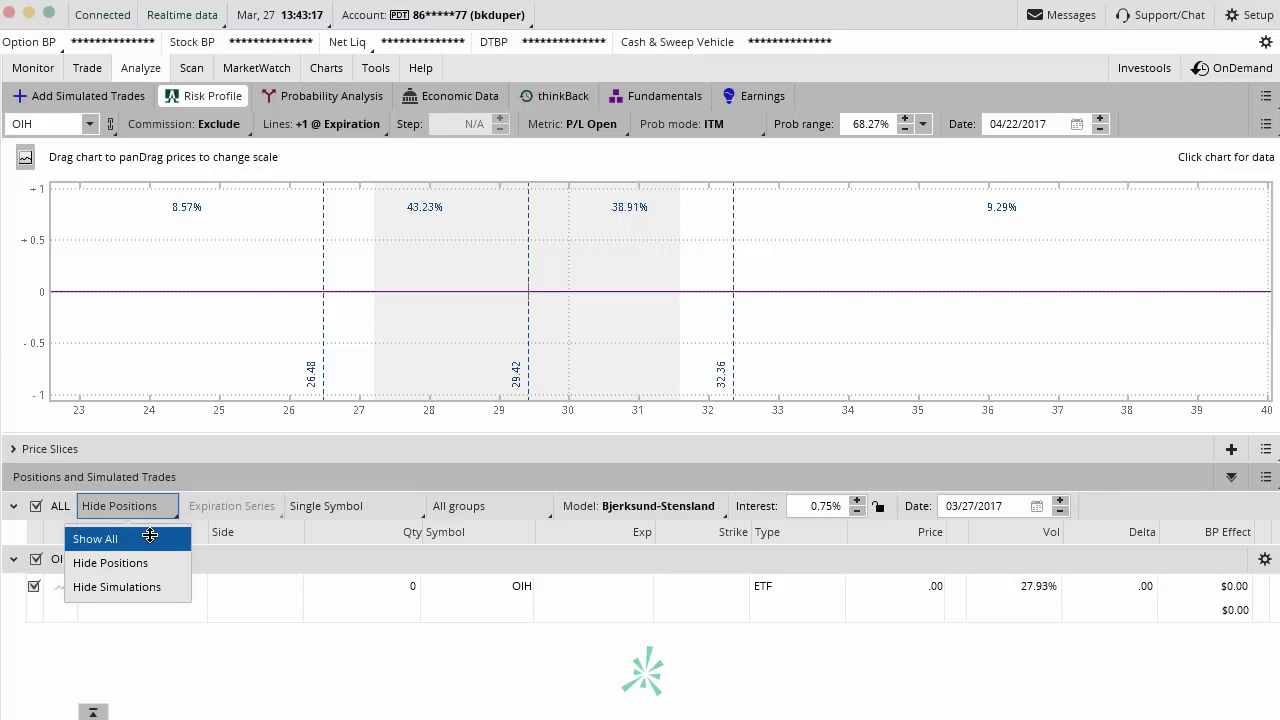
left_click(149, 538)
Look over the expiration series, symbol weighting, date and section action options for the positions and simulated trades
left_click(236, 509)
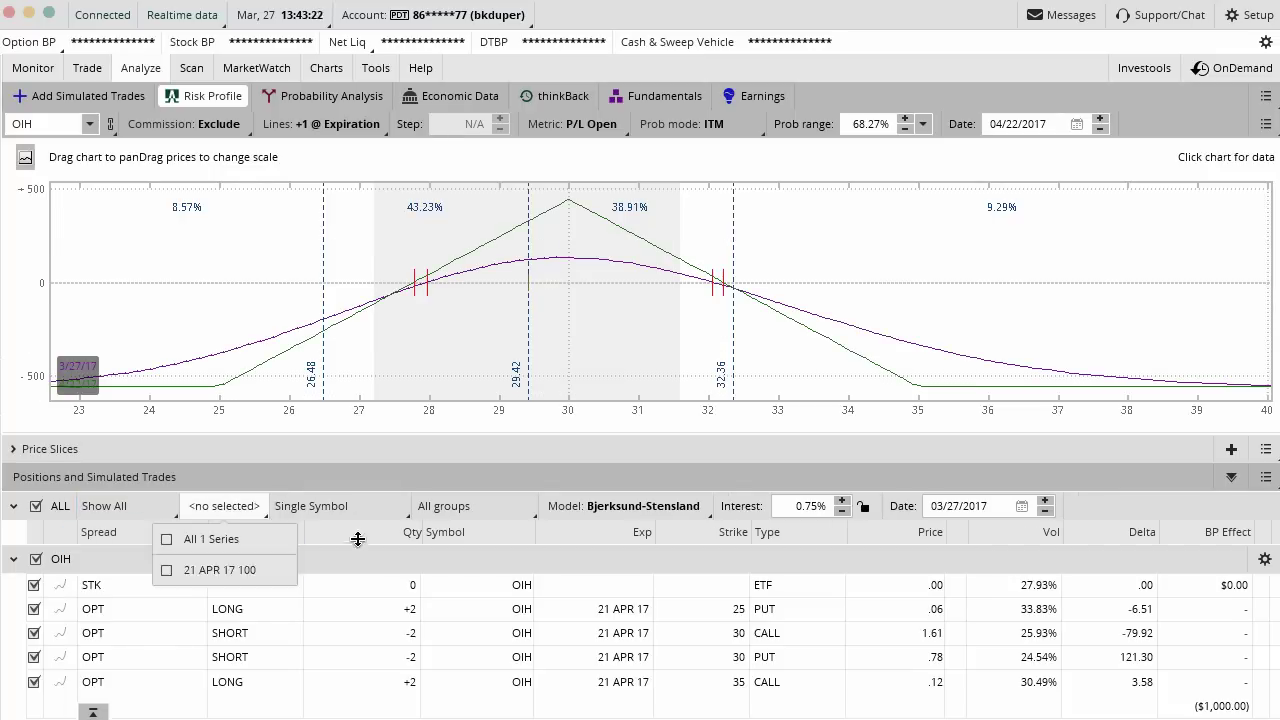
left_click(357, 503)
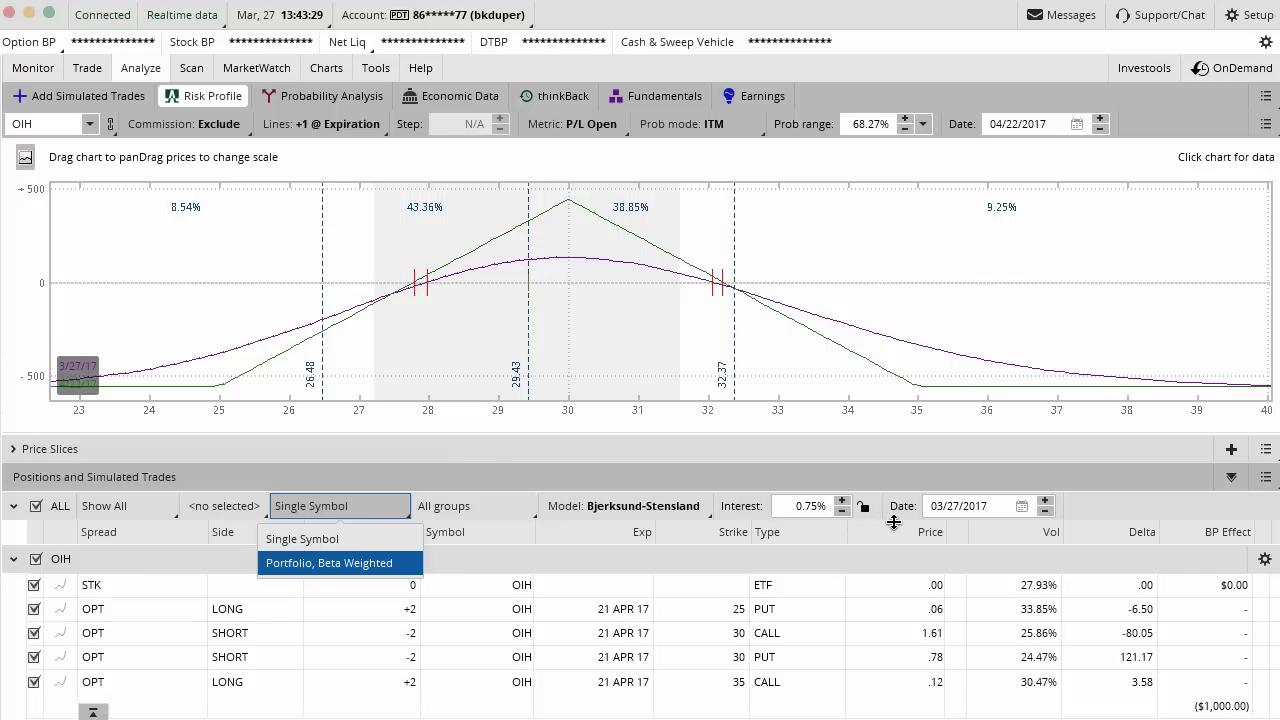
key("Escape")
left_click(1021, 506)
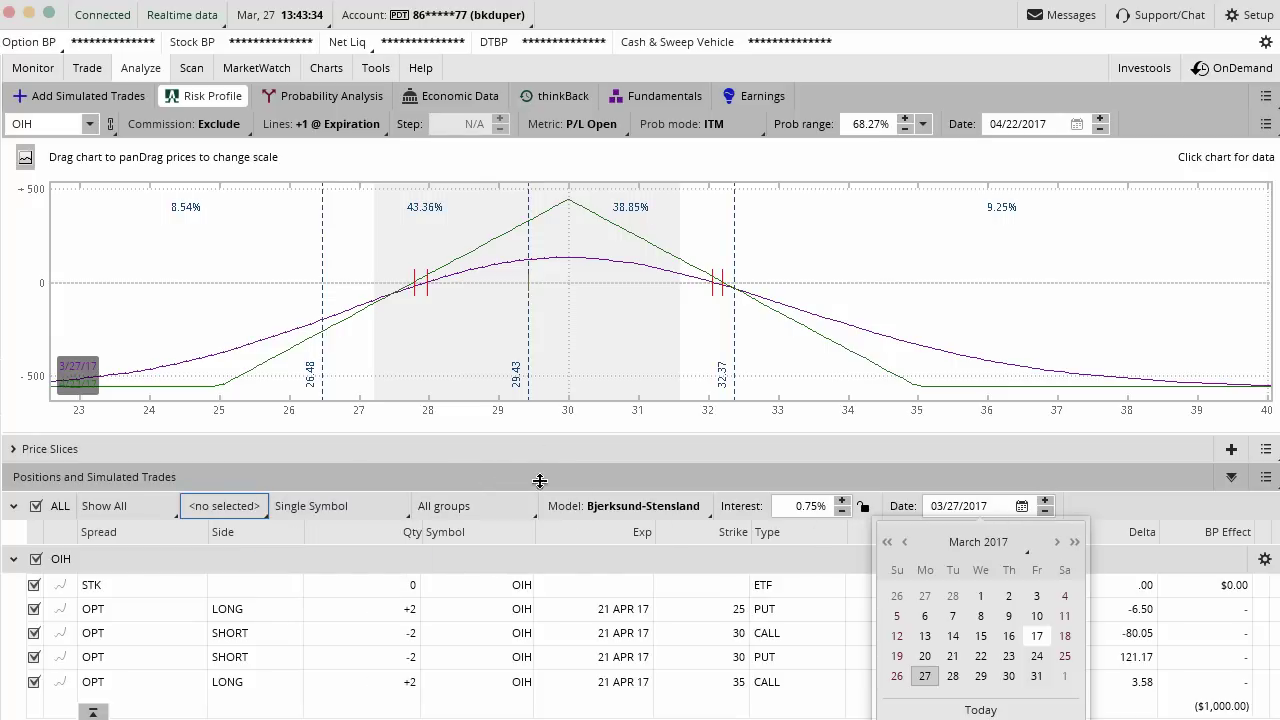
left_click(630, 548)
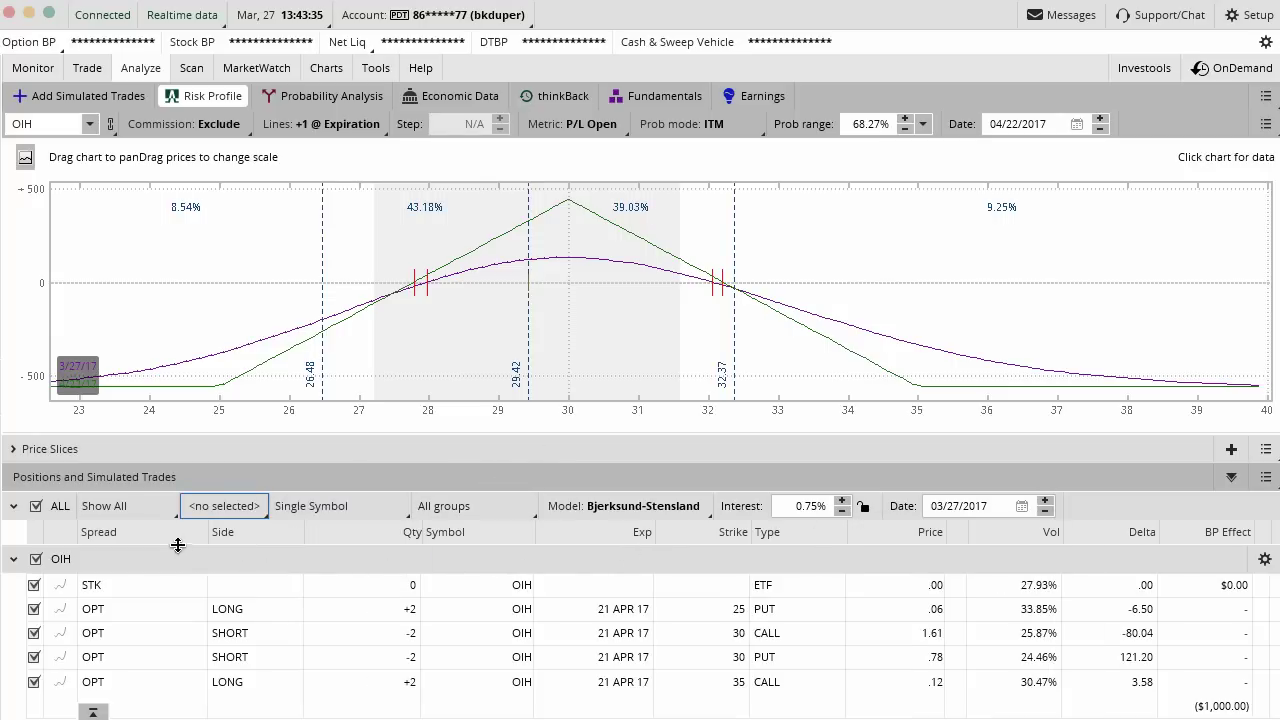
left_click(1260, 478)
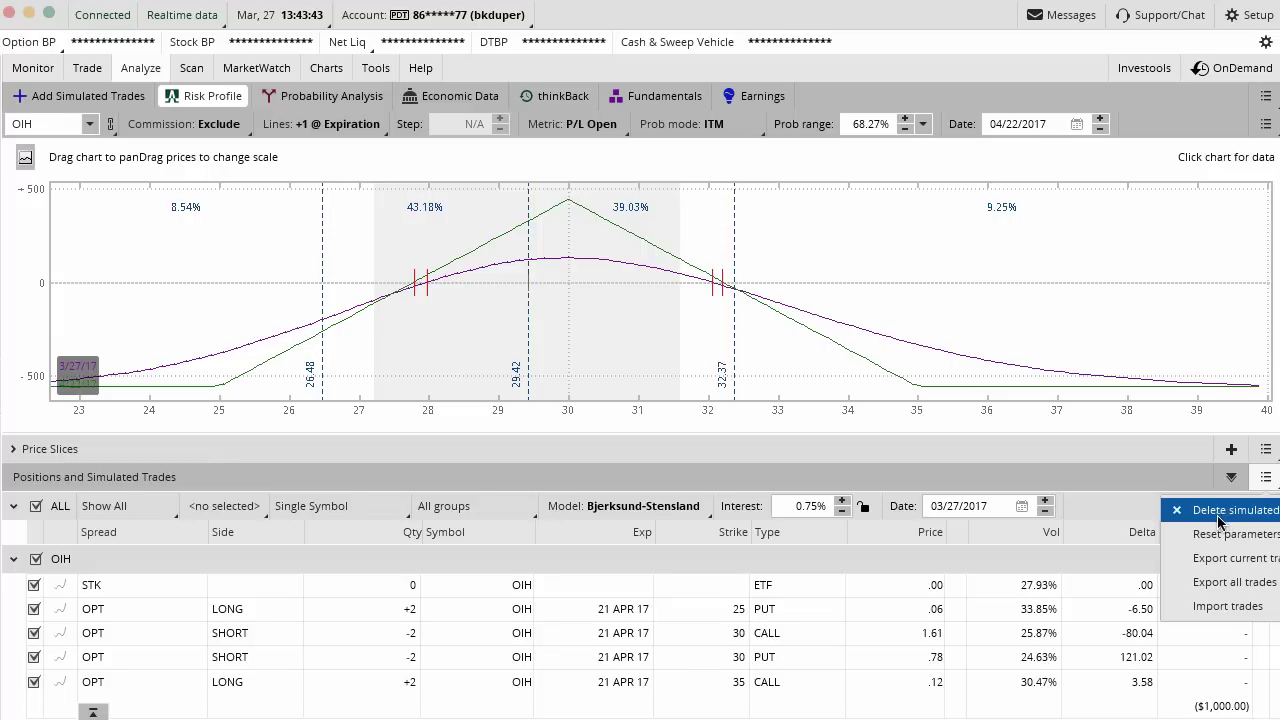
Collapse the positions and simulated trades list and expand the Price Slices section
left_click(1094, 505)
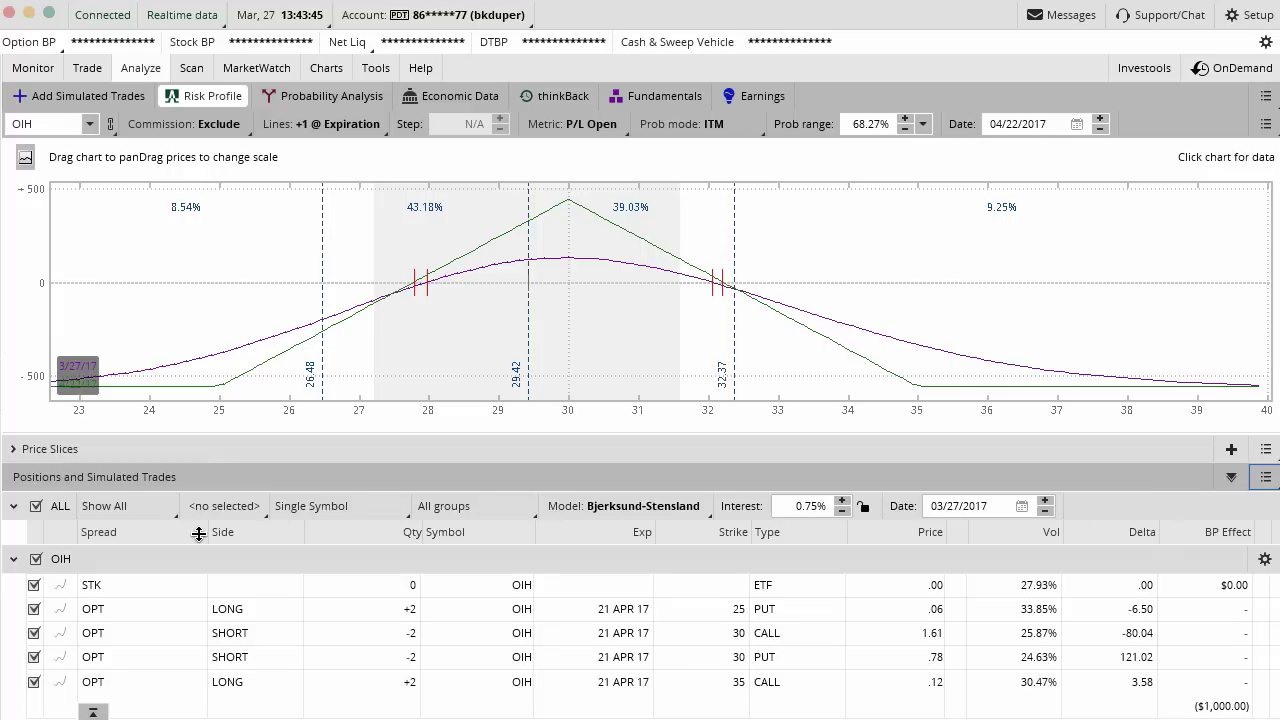
left_click(14, 506)
left_click(16, 449)
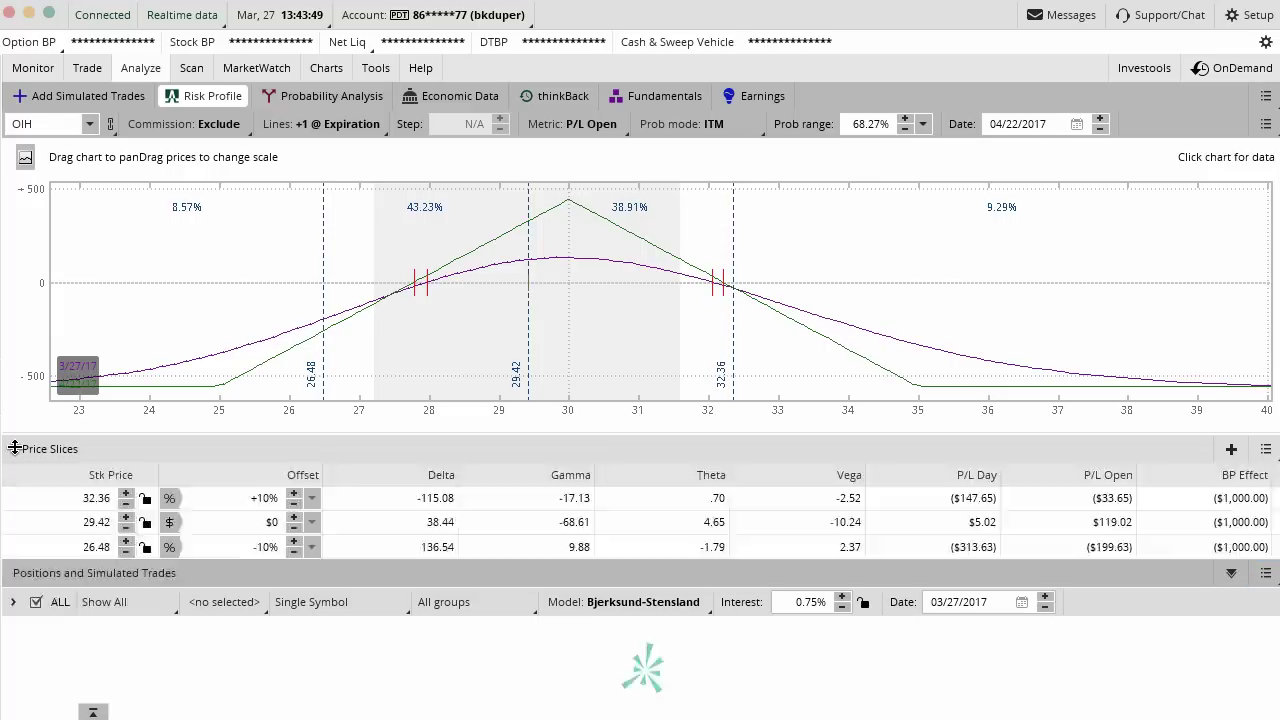
Raise the upper price slice's offset to +15%
left_click(294, 490)
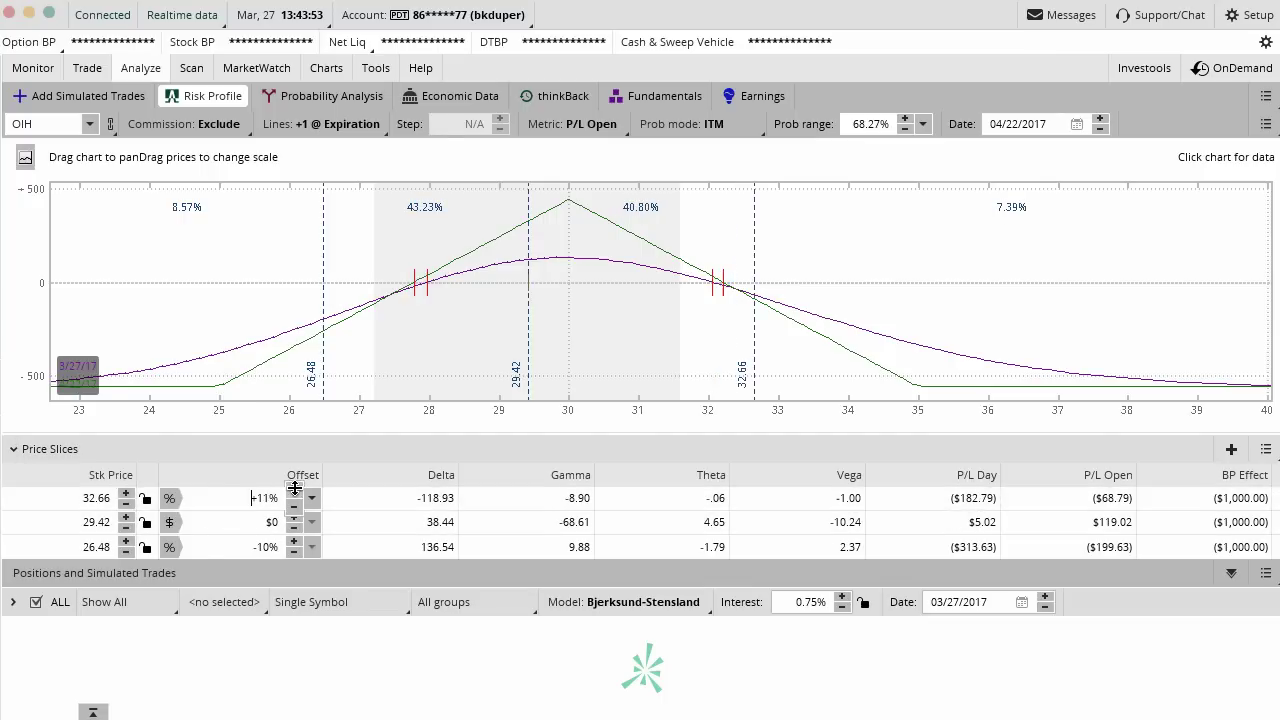
left_click(294, 490)
left_click(294, 490)
left_click(294, 490)
left_click(294, 490)
left_click(294, 493)
Lower the upper price slice's offset back to +10%
left_click(294, 506)
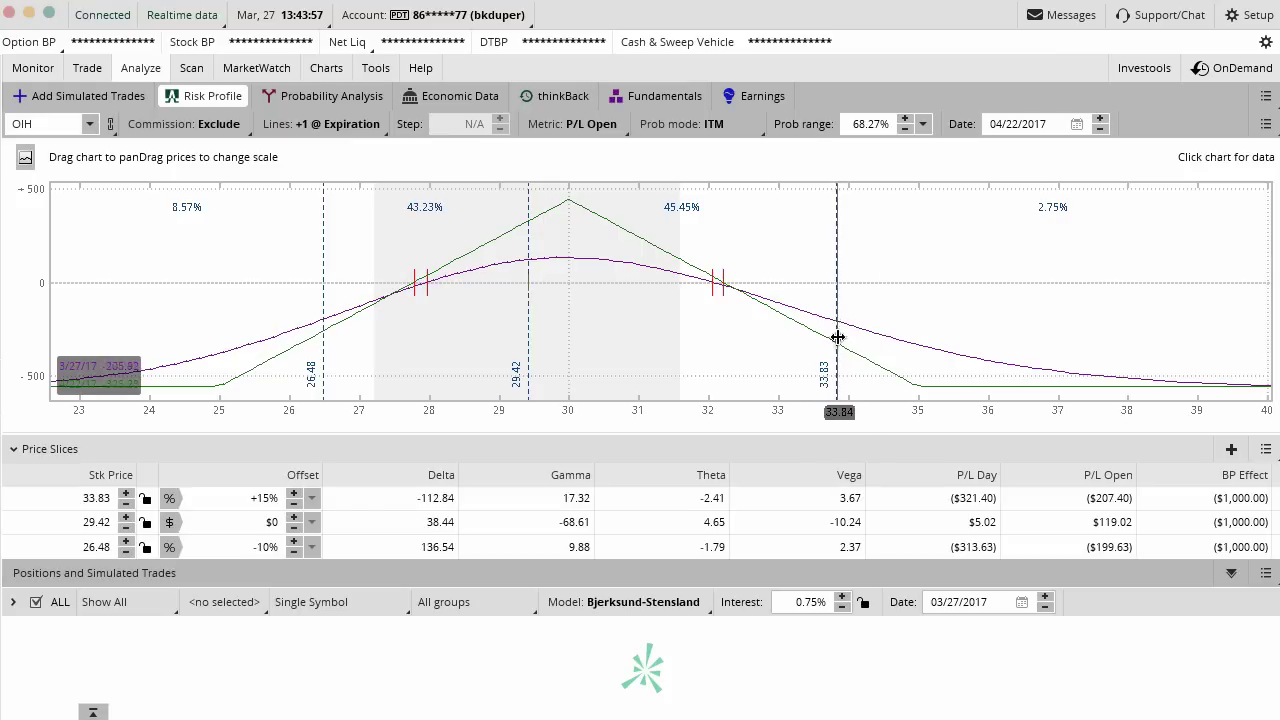
left_click(292, 506)
left_click(292, 506)
left_click(292, 506)
left_click(292, 506)
left_click(292, 506)
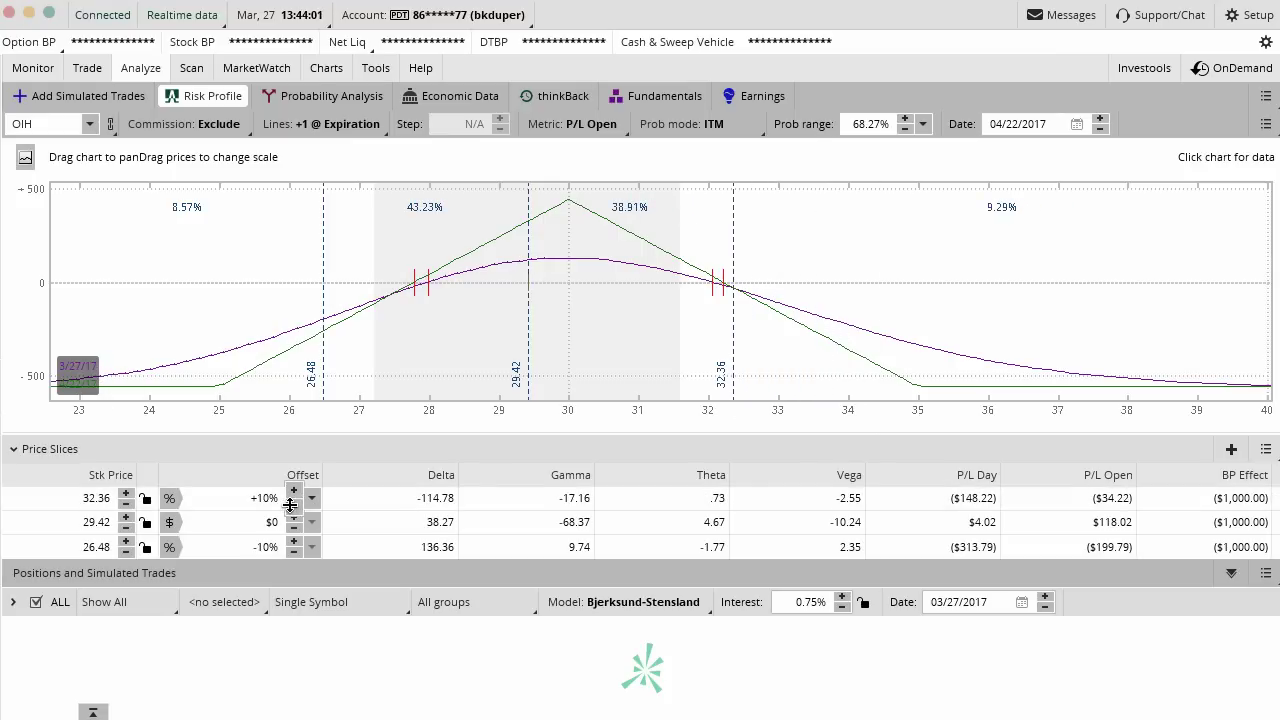
Switch the upper price slice's offset to standard deviations (σ) and the lower slice's offset from percent to EPR
left_click(171, 499)
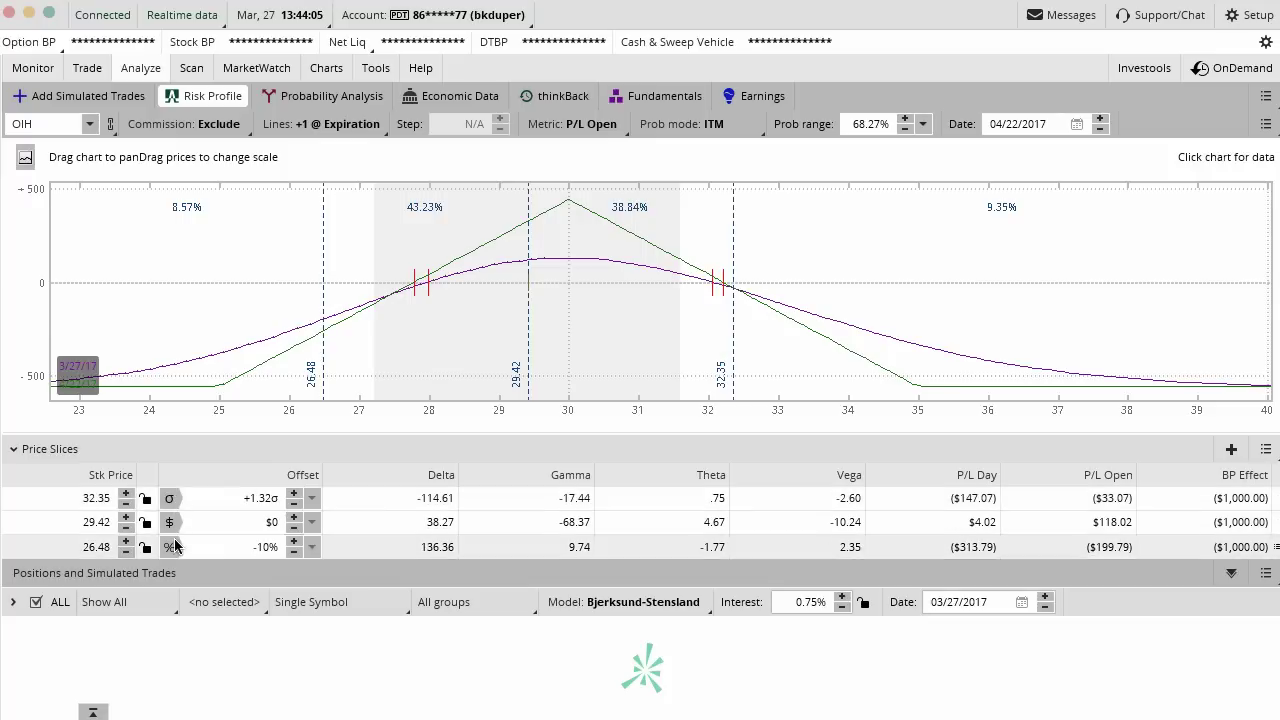
left_click(171, 547)
left_click(171, 547)
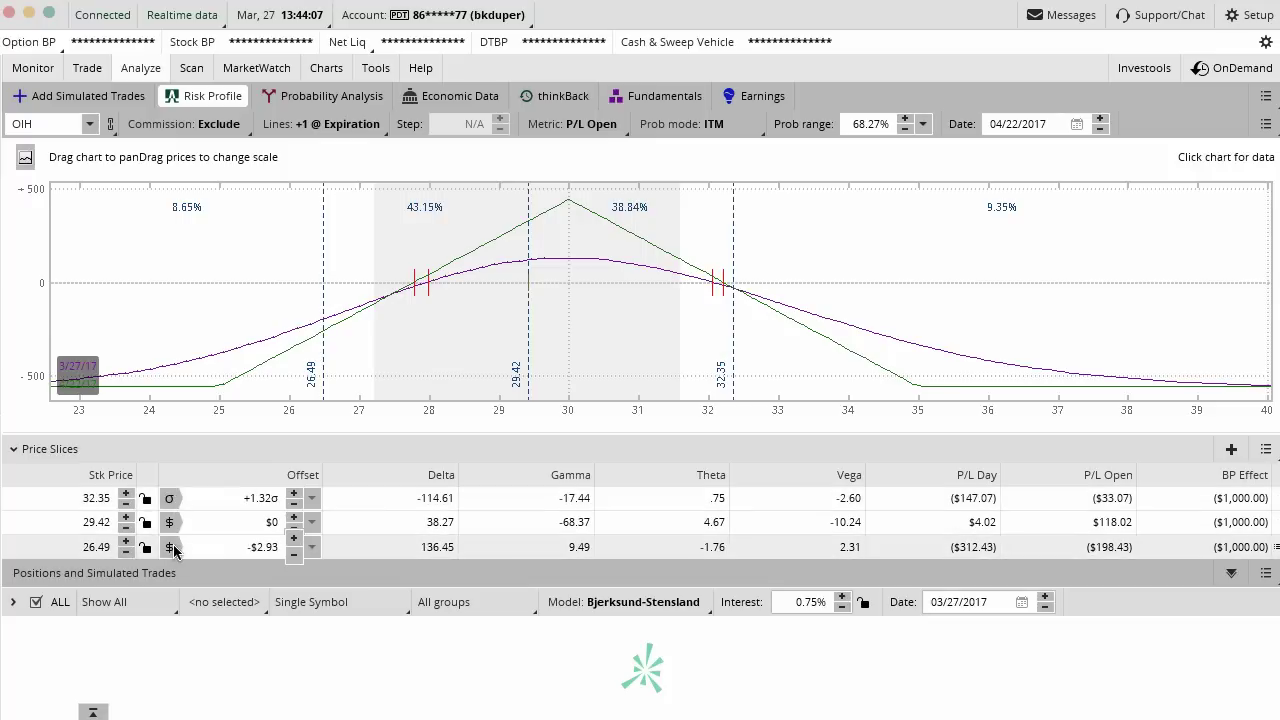
left_click(171, 547)
left_click(171, 547)
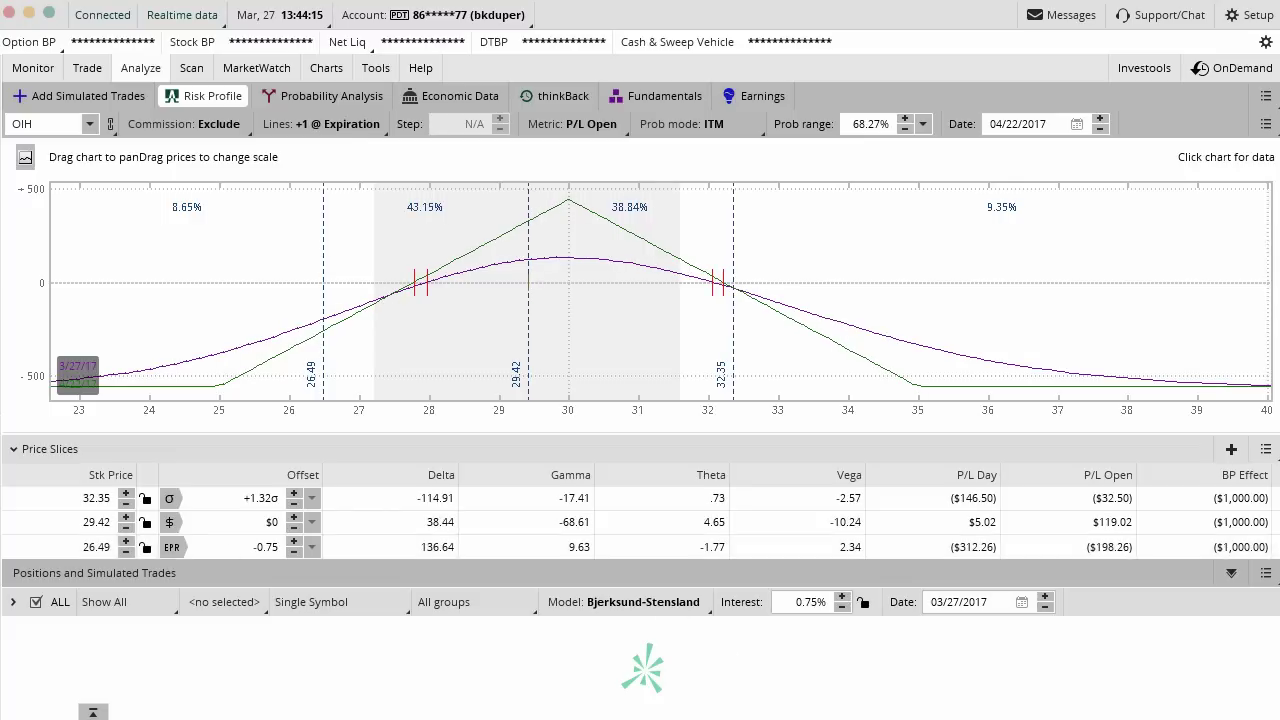
mouse_move(1138, 456)
left_mouse_down()
mouse_move(1100, 449)
mouse_move(915, 490)
mouse_move(935, 572)
mouse_move(1140, 460)
left_mouse_up()
left_click(1004, 467)
left_click_drag(1005, 467, 1006, 546)
mouse_move(1148, 464)
left_mouse_down()
mouse_move(1178, 525)
mouse_move(1152, 553)
left_mouse_up()
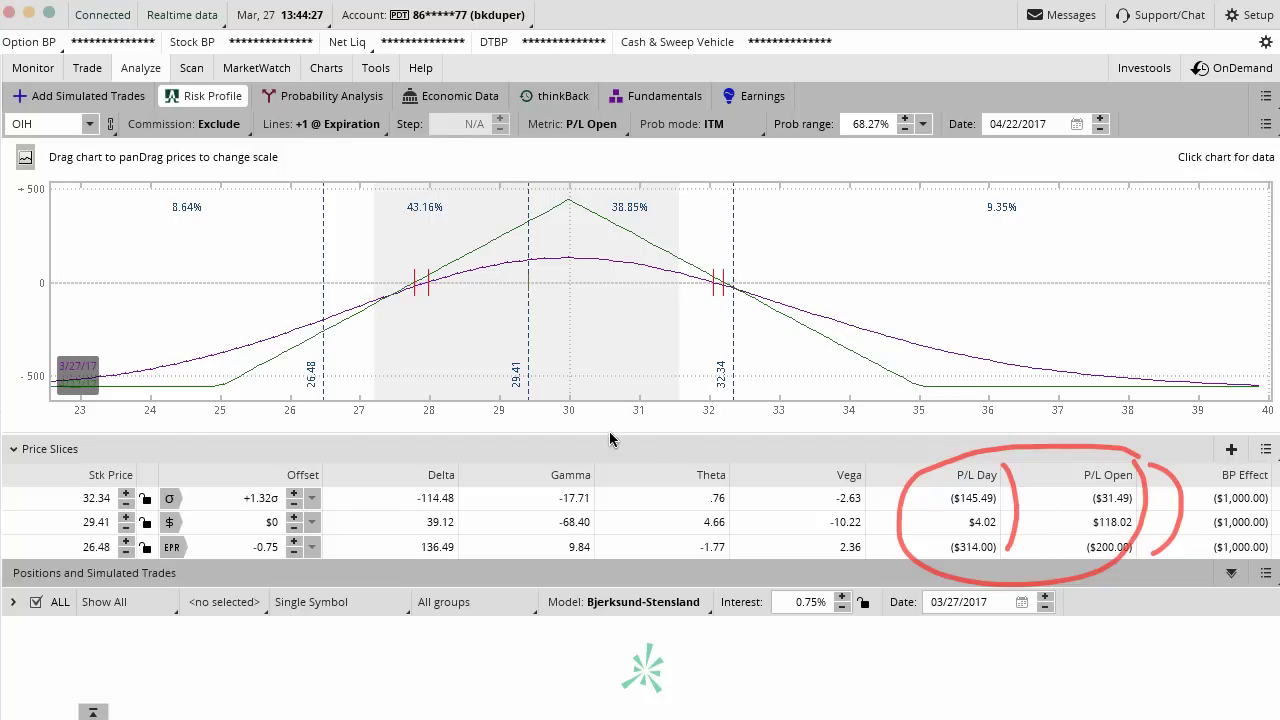
key("Escape")
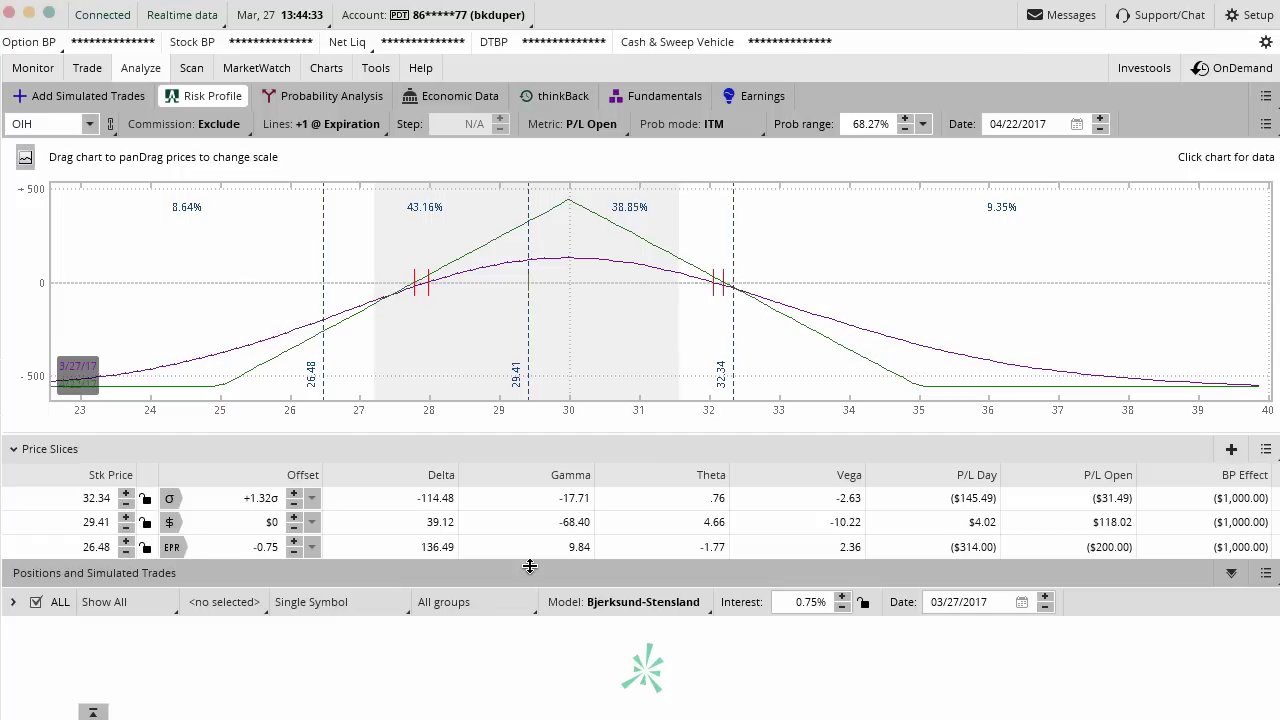
Collapse the Price Slices section
left_click(60, 452)
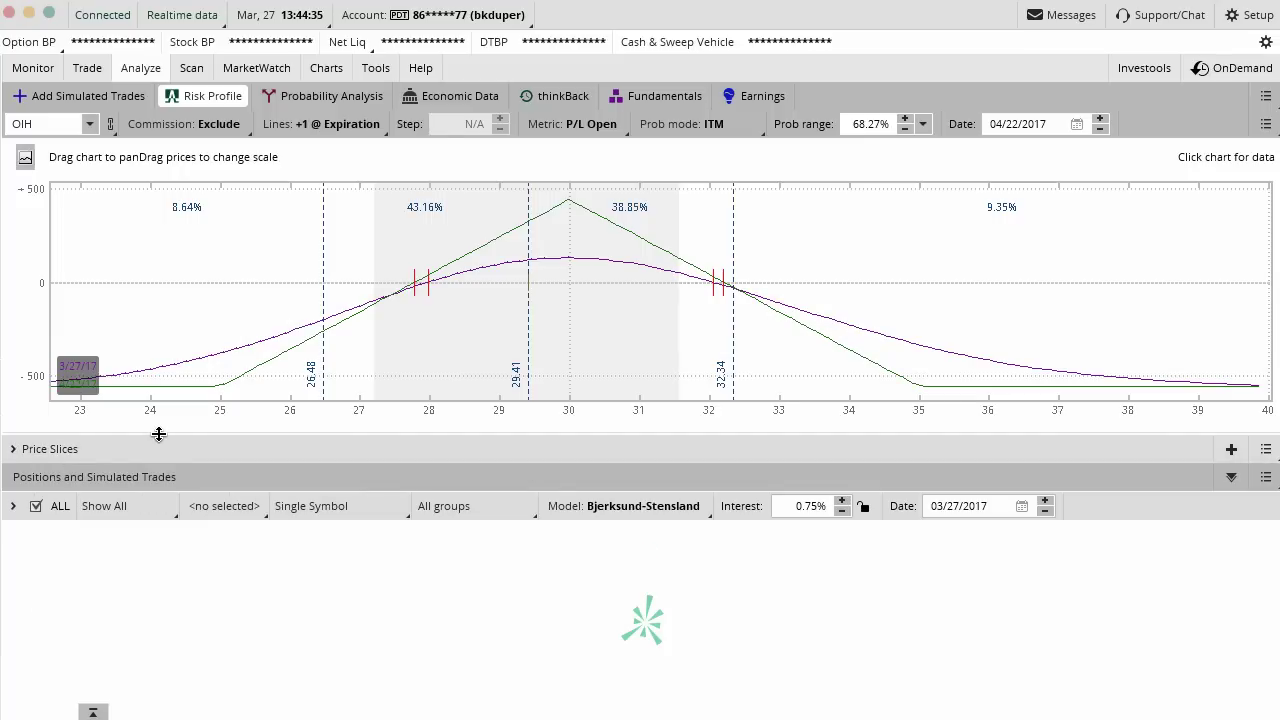